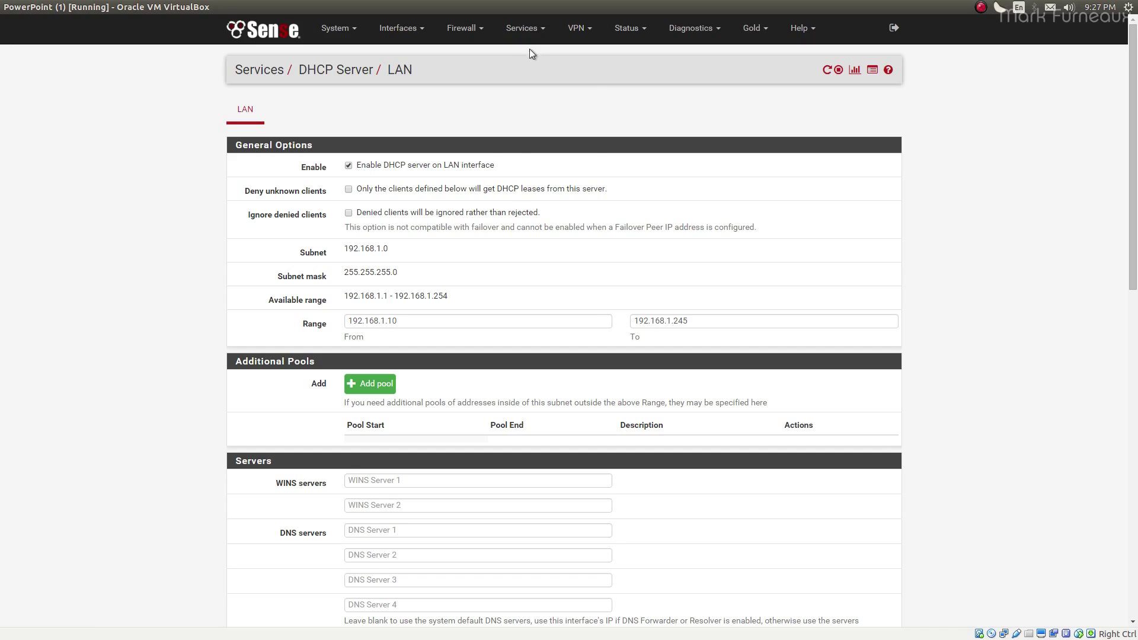
Step: Open the DHCP server settings to view which interfaces are offered for configuration
left_click(524, 28)
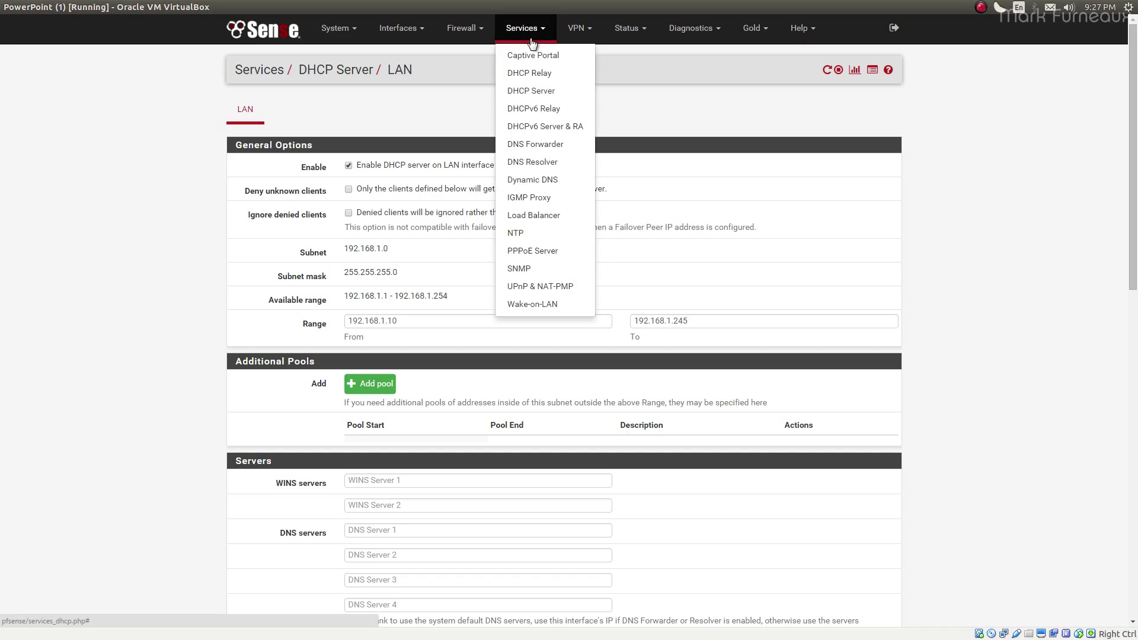
left_click(532, 93)
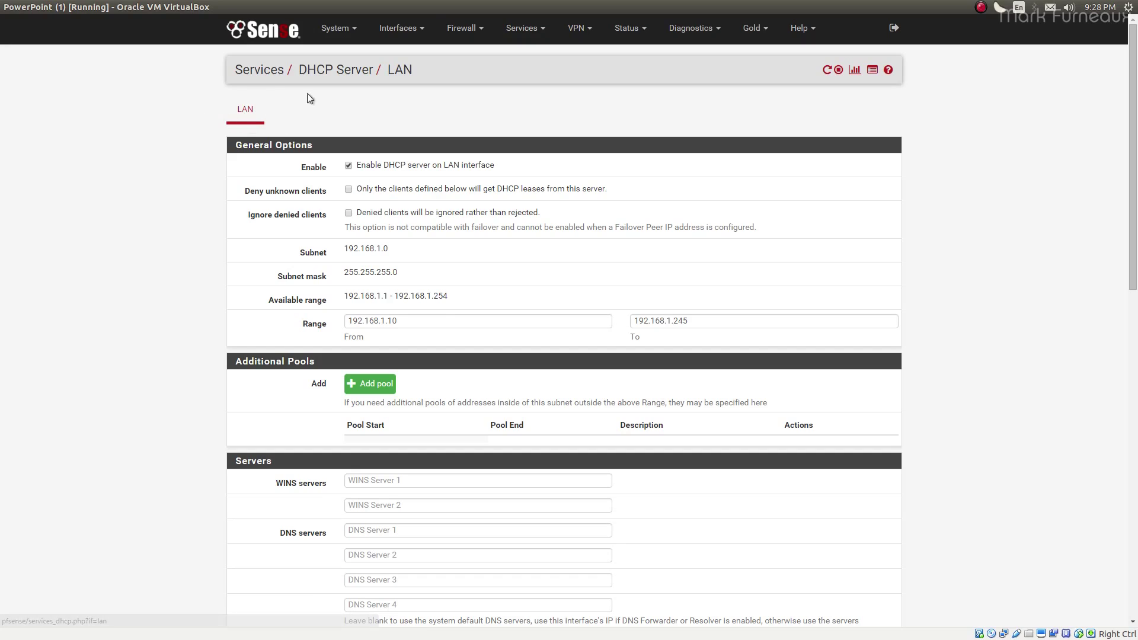
Step: Add the available em1 network port as a new interface in the interface assignments and save them
left_click(400, 28)
left_click(397, 57)
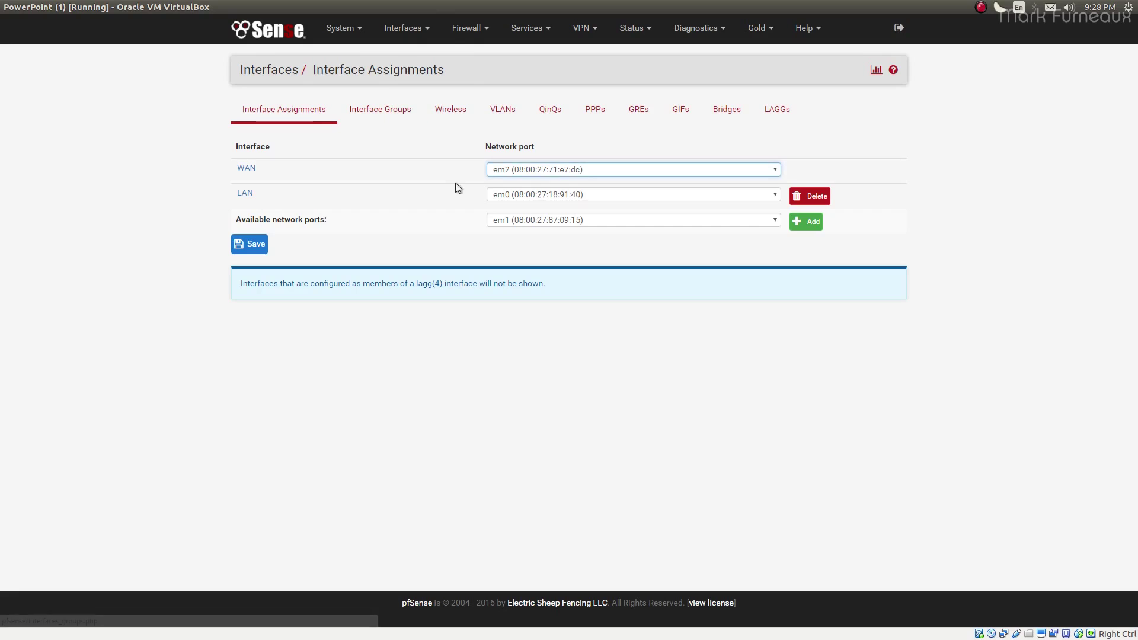
left_click(808, 221)
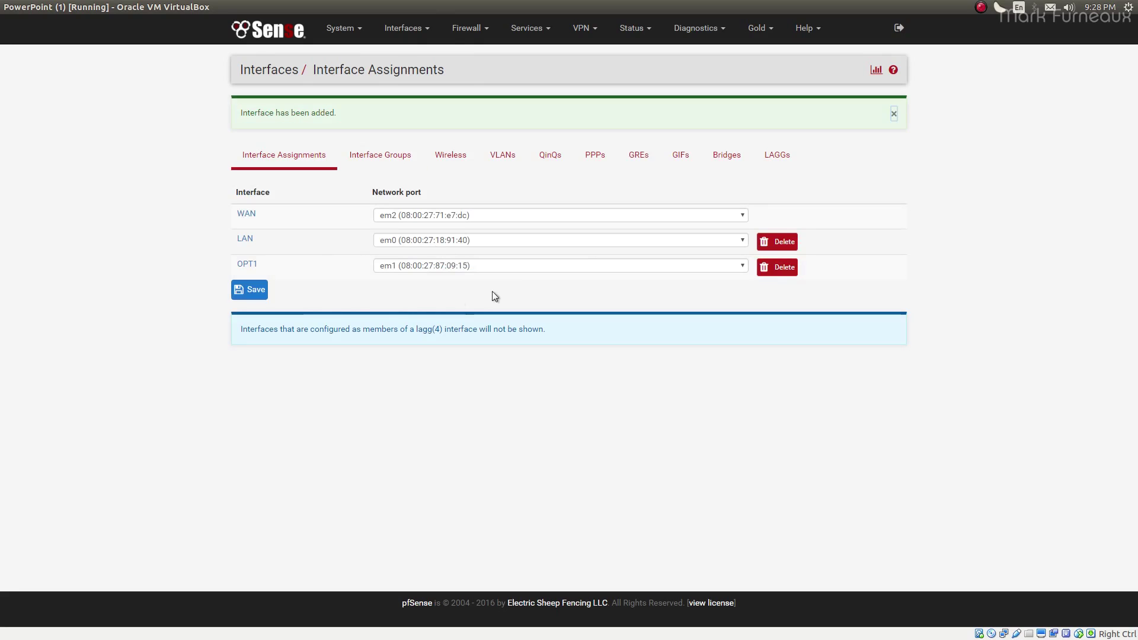
left_click(261, 294)
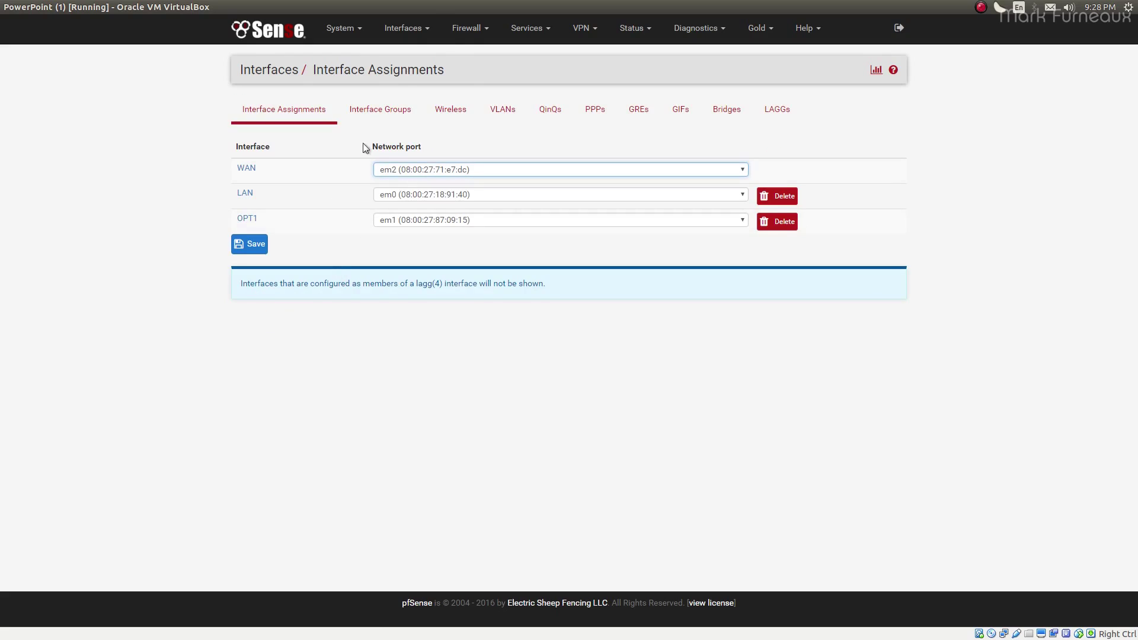
Step: Enable the OPT1 interface and set its IPv4 configuration type to Static IPv4
left_click(407, 28)
left_click(407, 95)
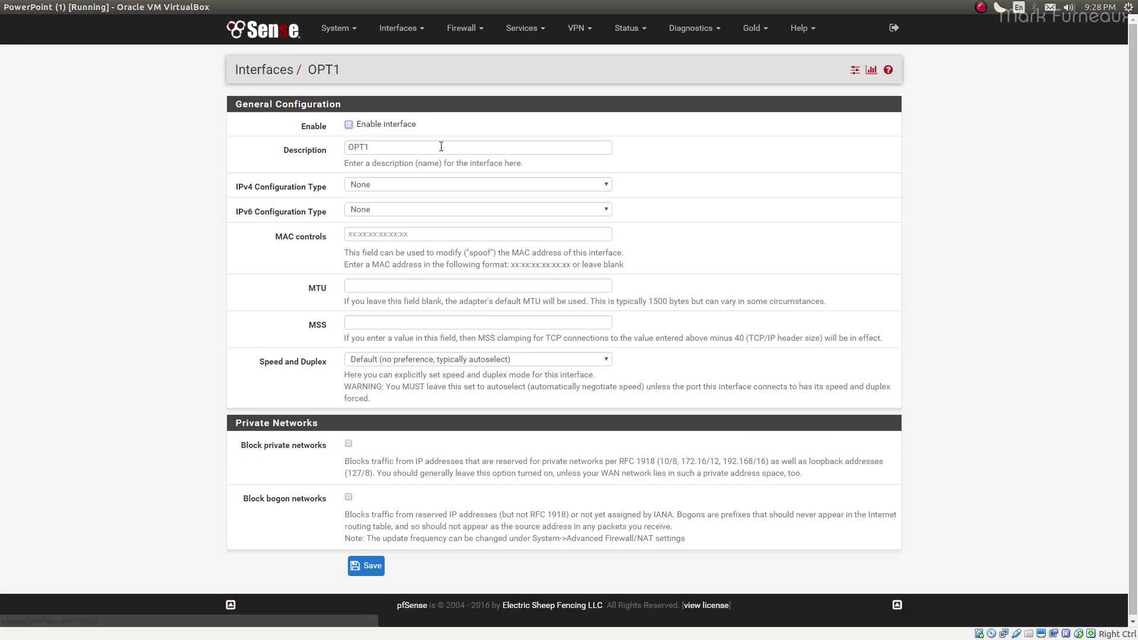
left_click(348, 125)
left_click(389, 184)
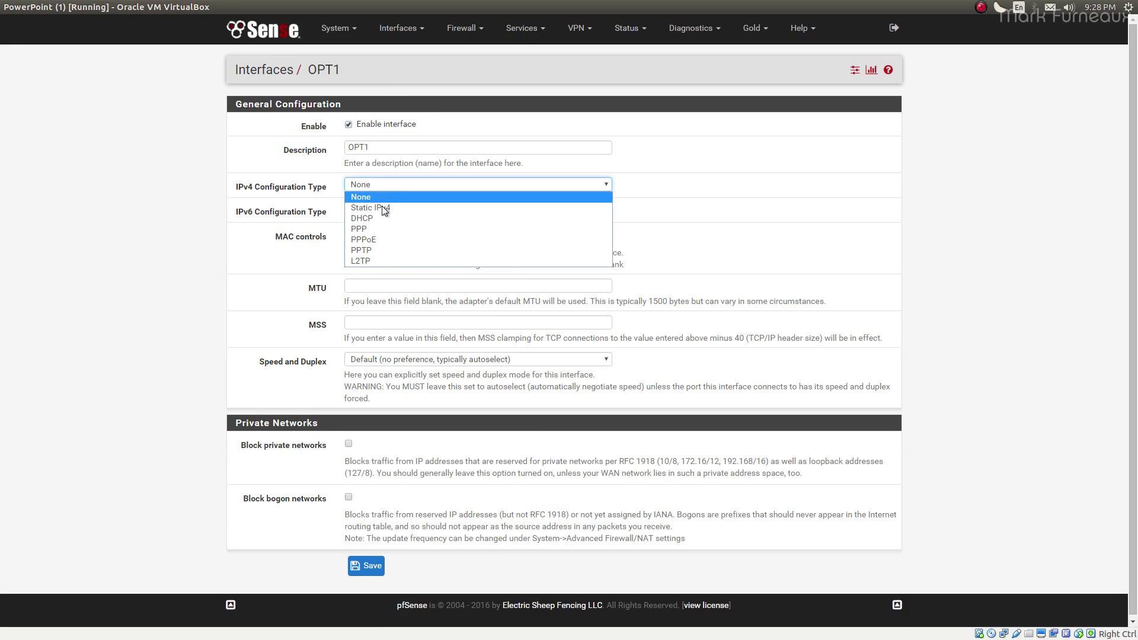
left_click(379, 218)
left_click(389, 184)
left_click(388, 206)
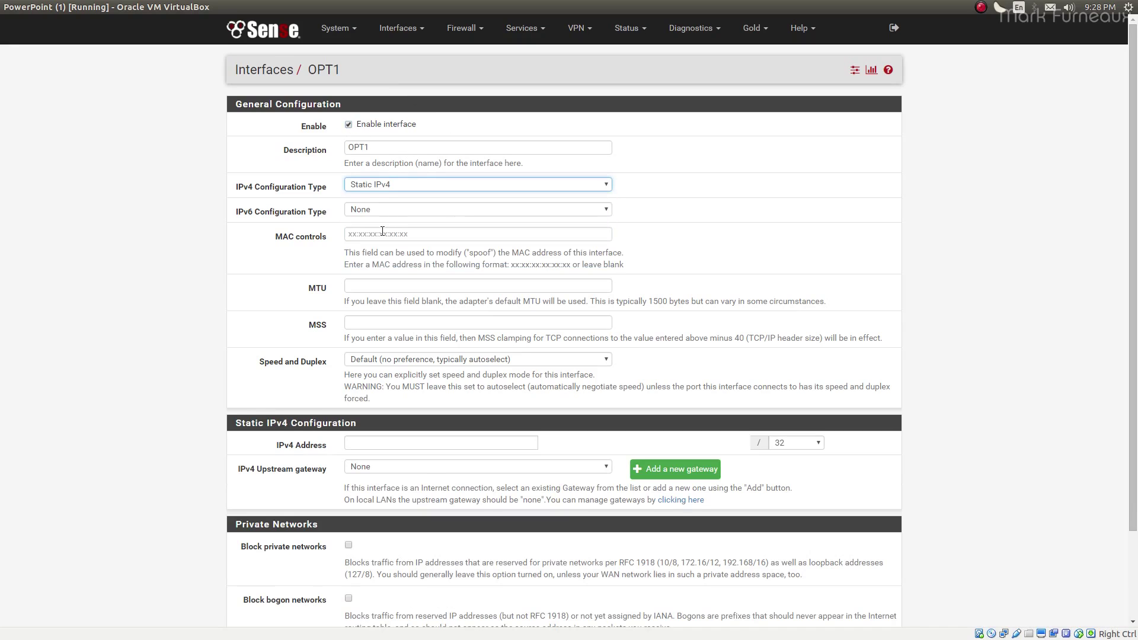
Step: Set OPT1's IPv4 address to 192.168.10.1 with a /24 mask, then save and apply the changes
left_click(391, 445)
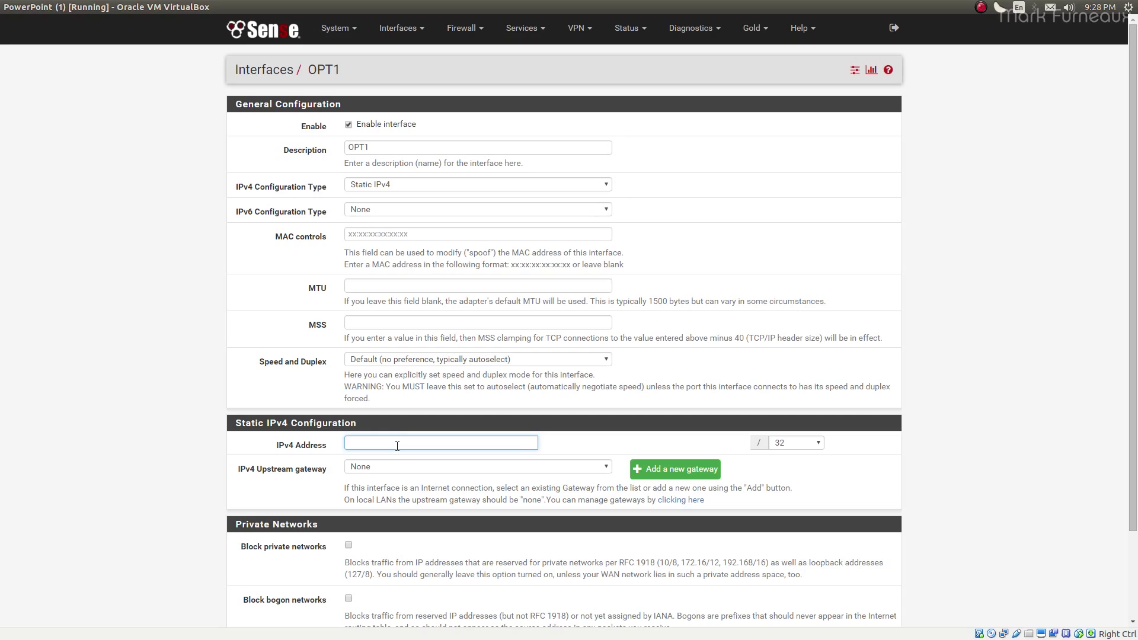
type("192.168.10.1")
scroll(440, 439, "down", 3)
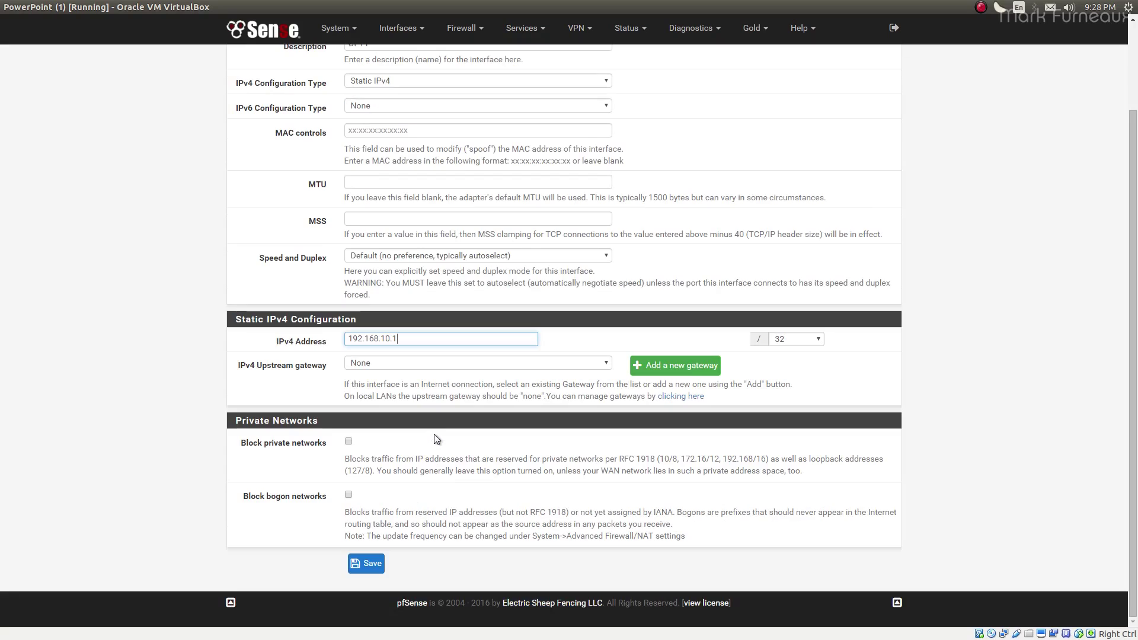
left_click(817, 335)
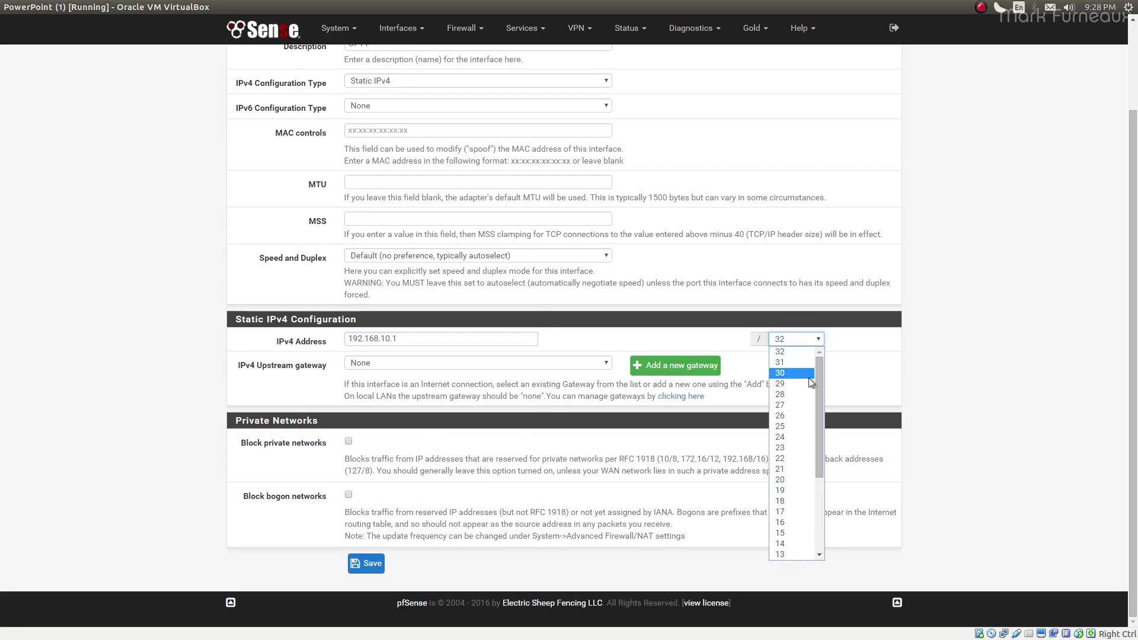
left_click(799, 436)
left_click(366, 563)
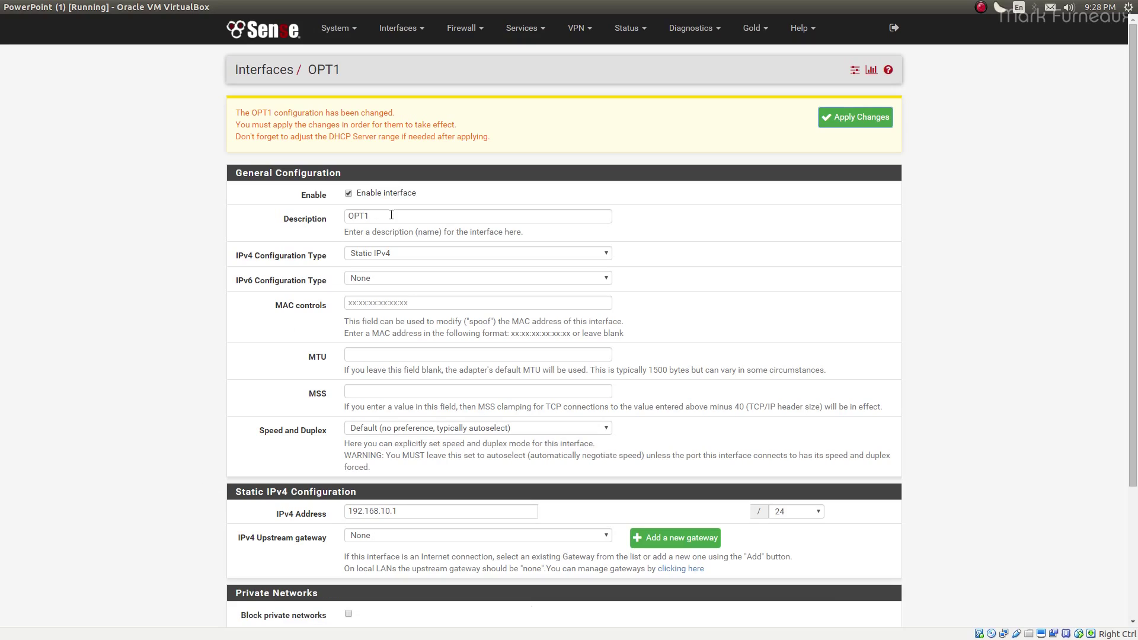
left_click(859, 121)
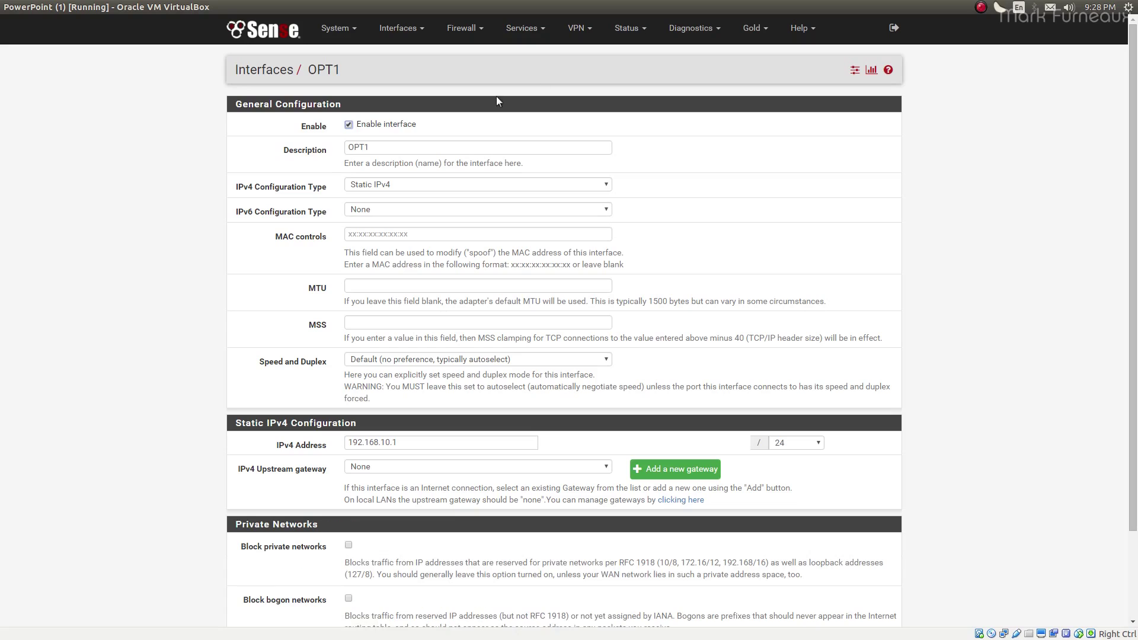
Step: Open the DHCP server settings and compare the OPT1 and LAN interface pages, ending on LAN
left_click(521, 39)
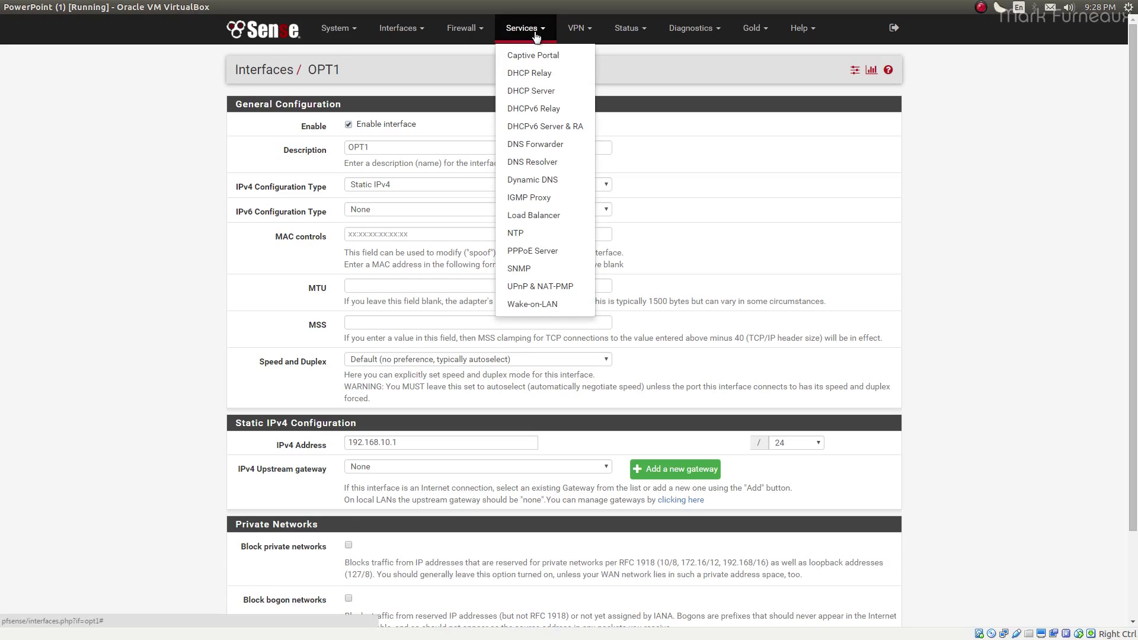
left_click(528, 87)
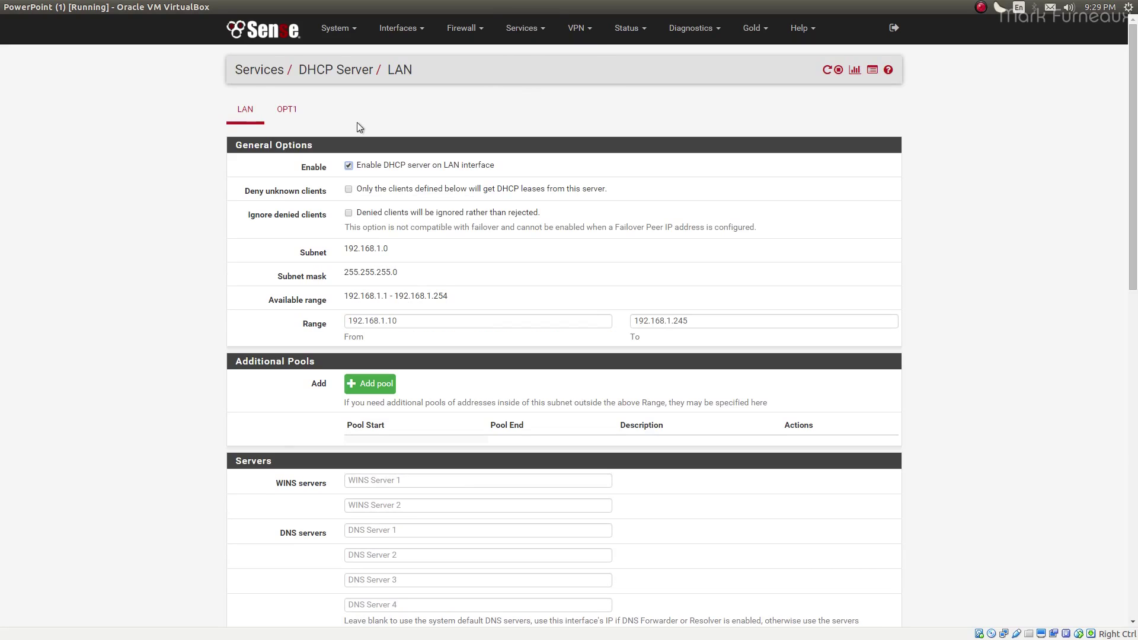
left_click(294, 118)
left_click(252, 120)
left_click(291, 119)
left_click(245, 113)
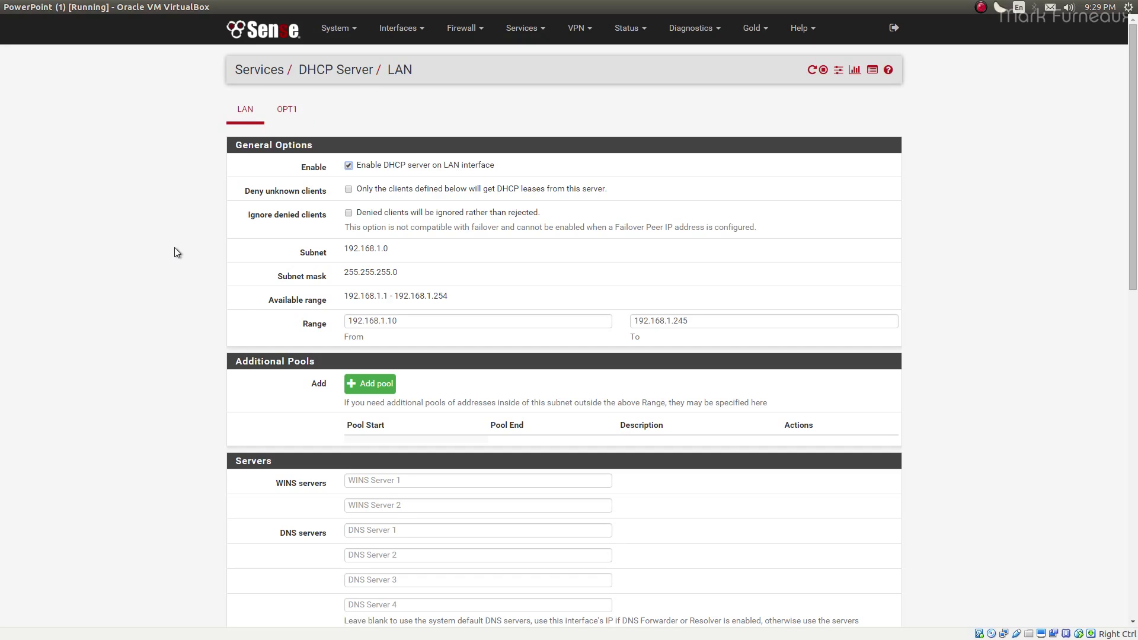
Step: Examine the LAN DHCP server's general options, in particular the enable option and the subnet
scroll(174, 253, "down", 1)
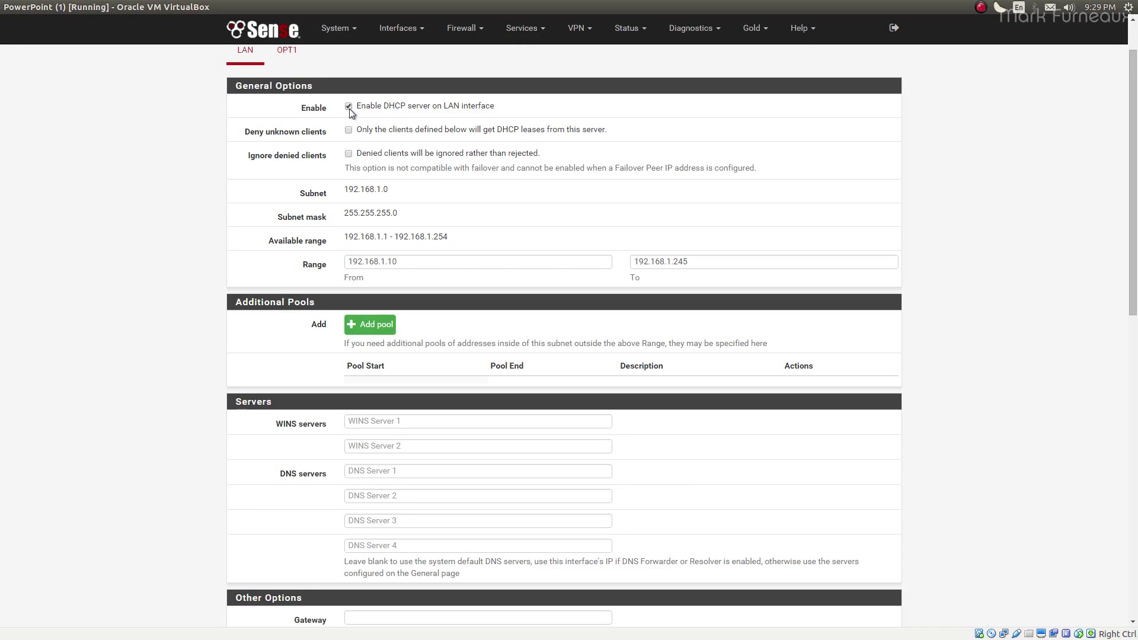
scroll(348, 106, "up", 2)
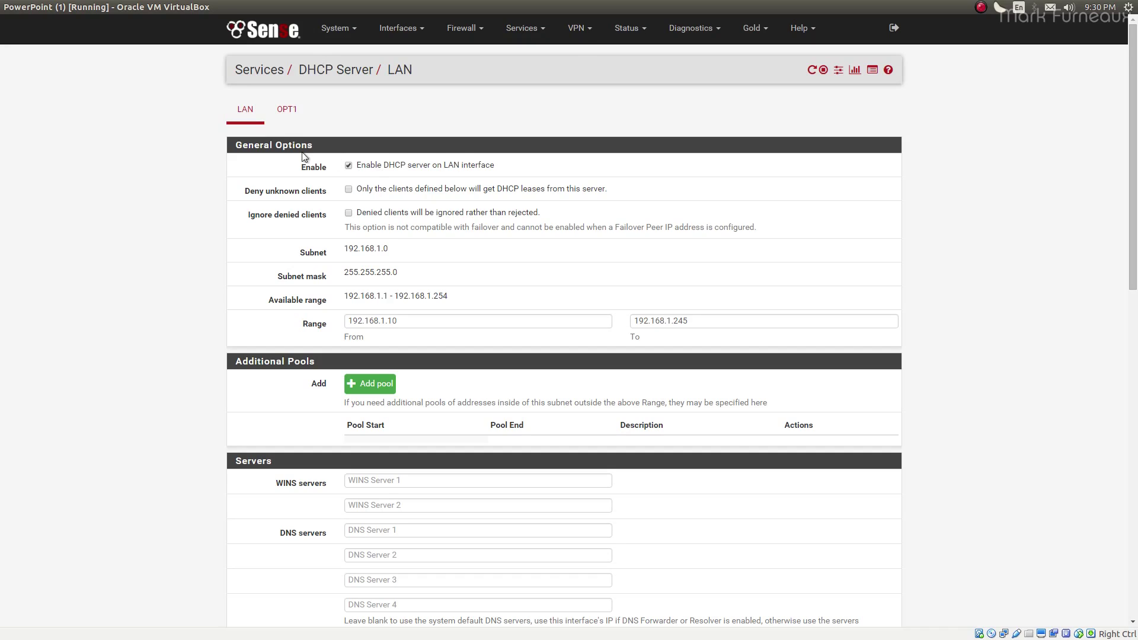
scroll(281, 163, "down", 2)
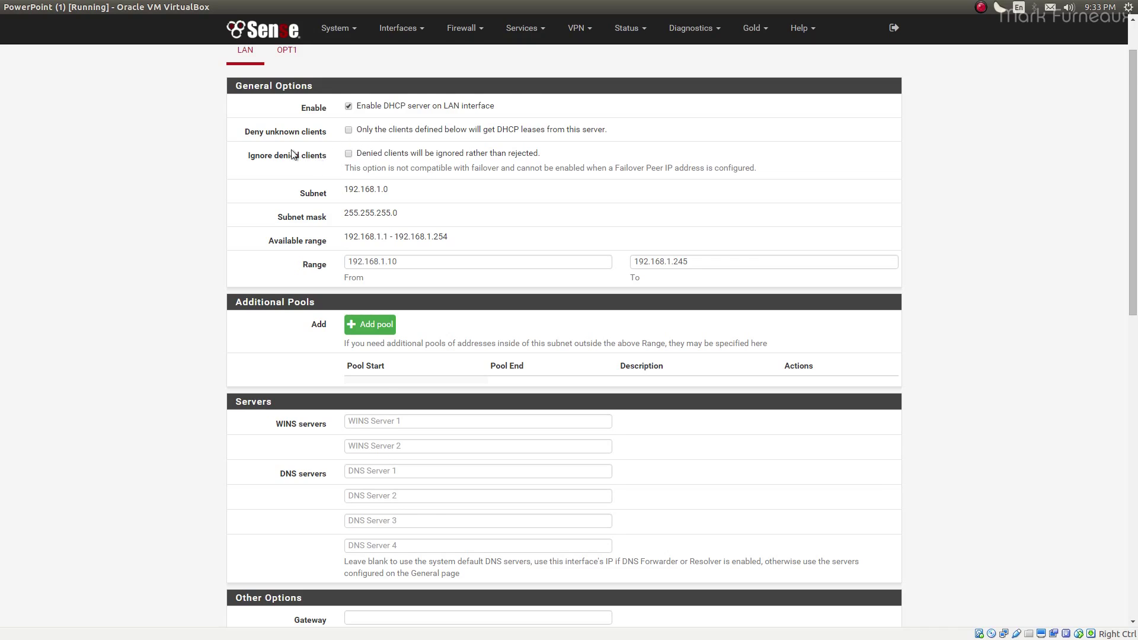
scroll(267, 159, "down", 2)
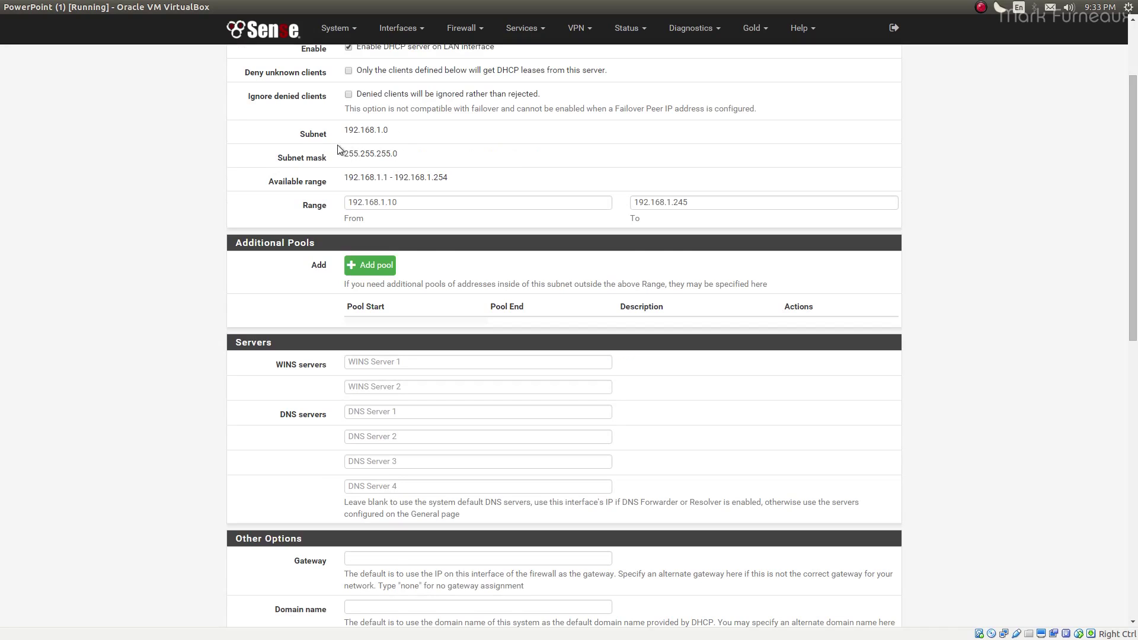
scroll(338, 155, "up", 2)
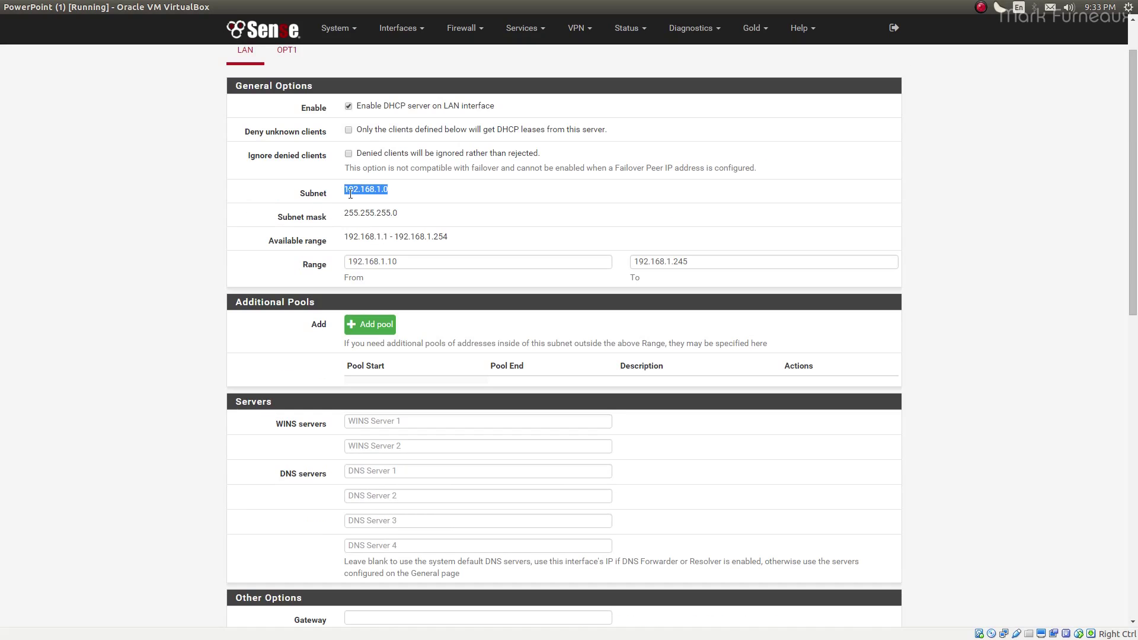
scroll(396, 211, "up", 2)
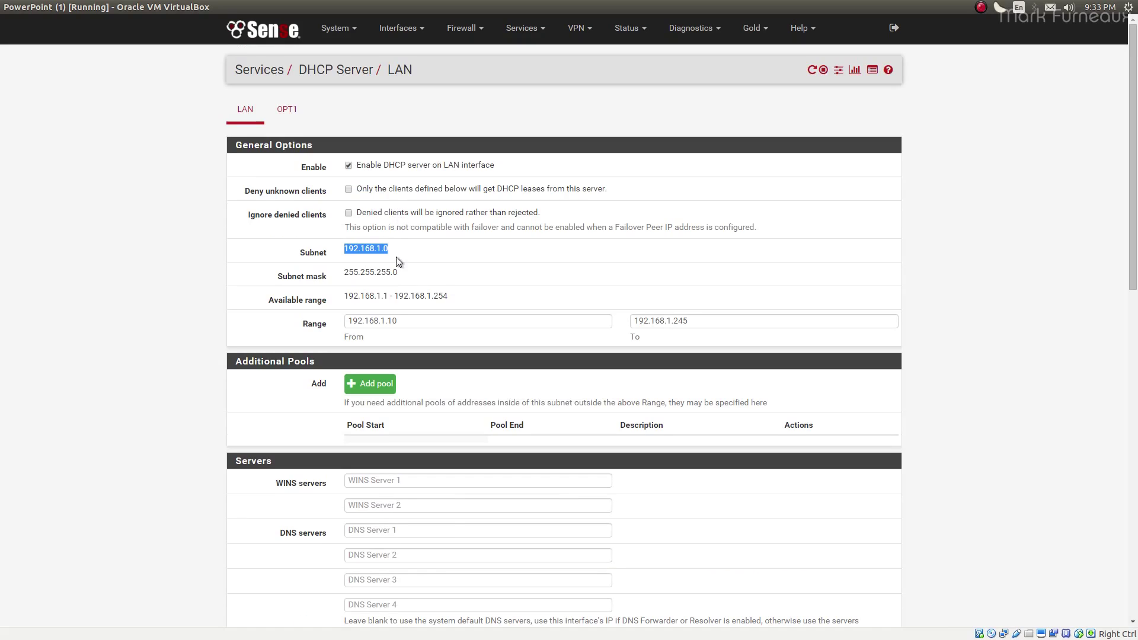
left_click(390, 30)
left_click(462, 246)
scroll(421, 254, "down", 1)
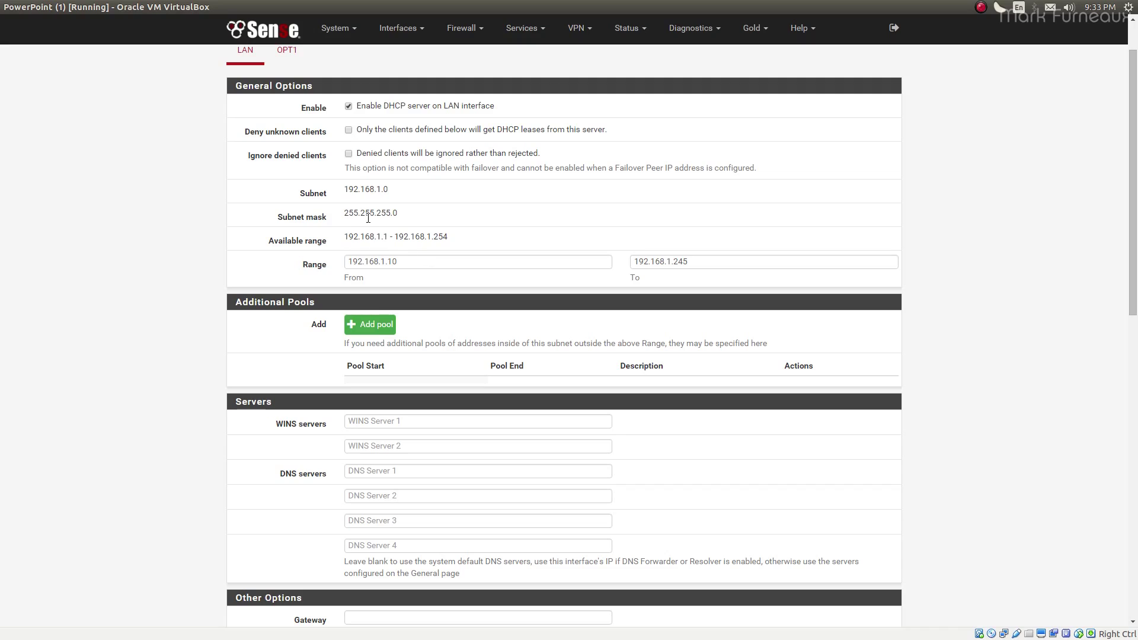
Step: Review the subnet mask and the available address range of the LAN DHCP server
left_click_drag(407, 208, 350, 211)
left_click(407, 221)
scroll(366, 256, "down", 1)
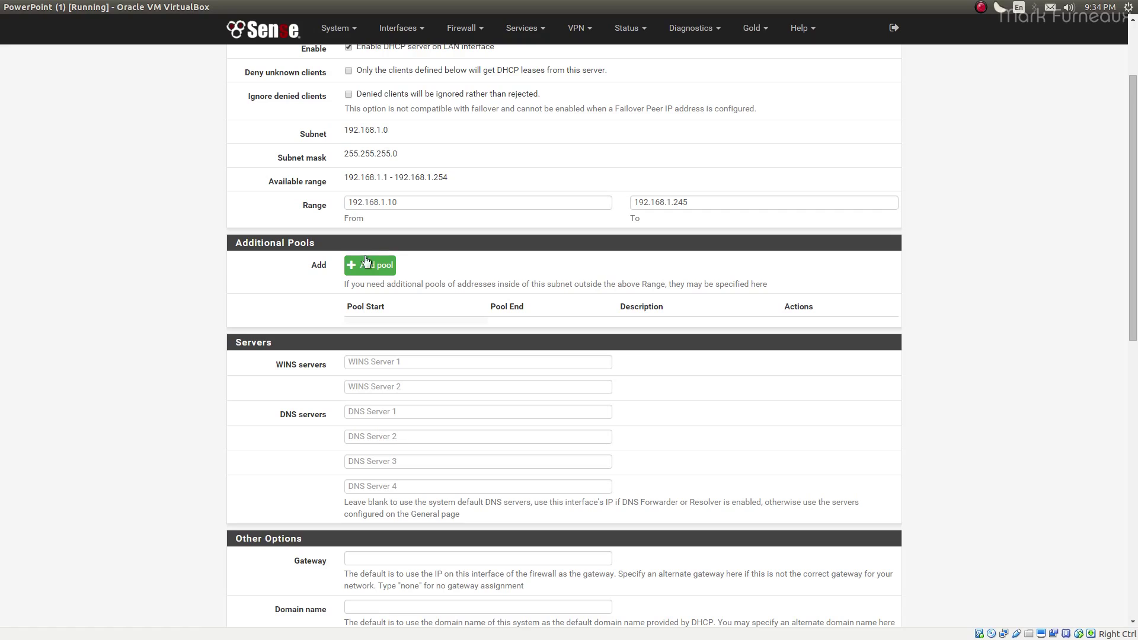
scroll(356, 253, "up", 1)
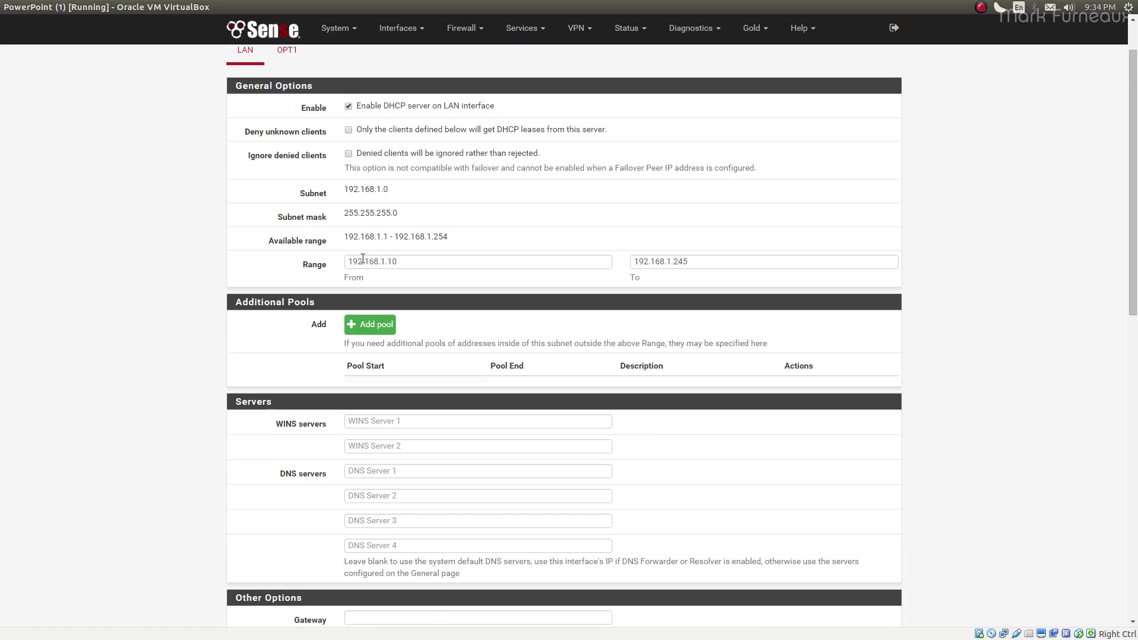
left_click_drag(345, 192, 432, 221)
left_click(407, 216)
left_click_drag(344, 237, 464, 236)
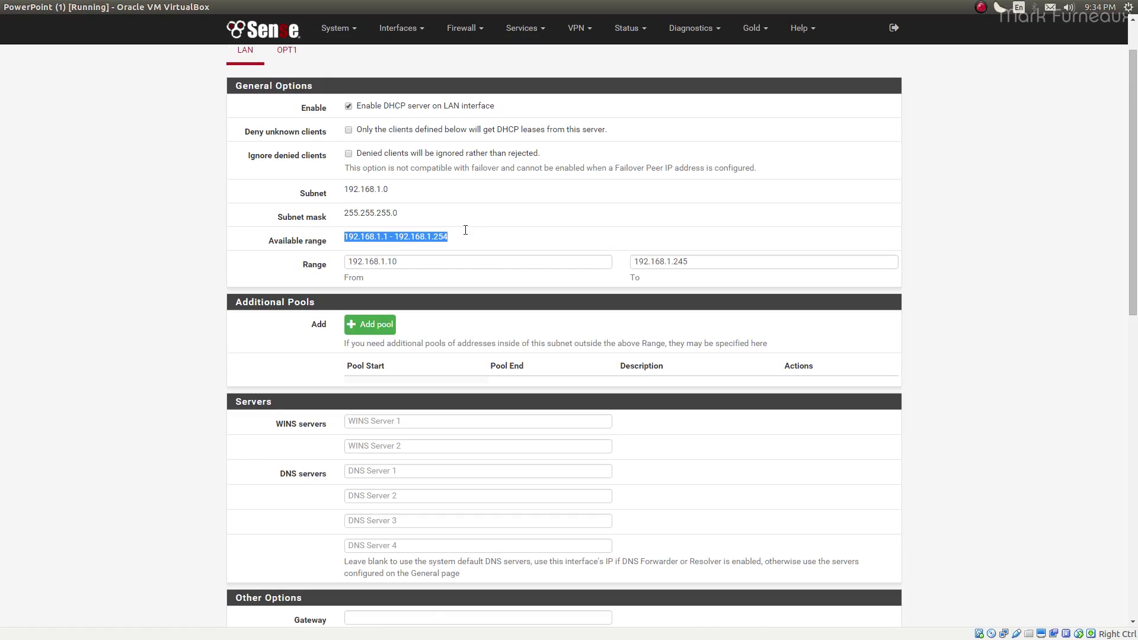
left_click(460, 241)
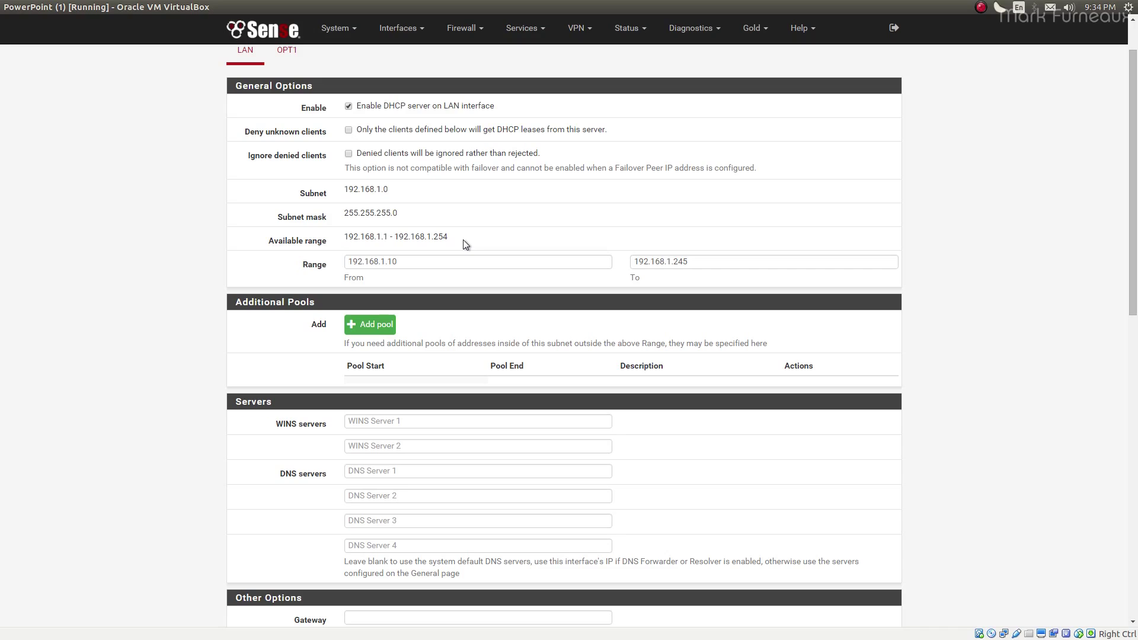
Step: Examine the last octet of the LAN subnet and of the available range's first and last addresses
scroll(412, 213, "up", 1)
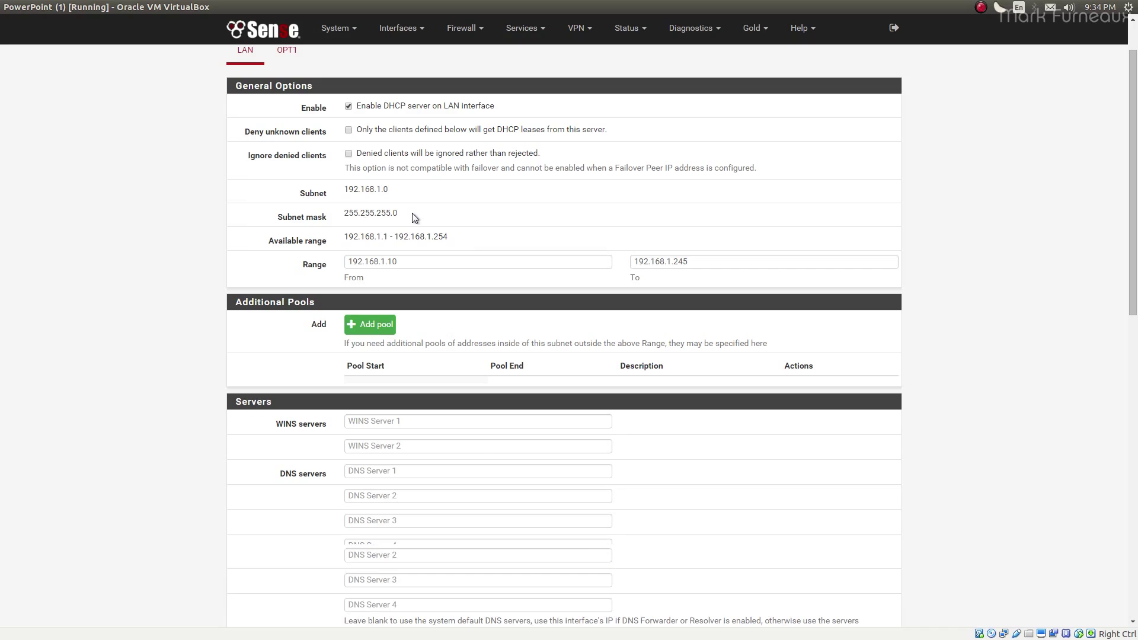
left_click_drag(383, 248, 392, 249)
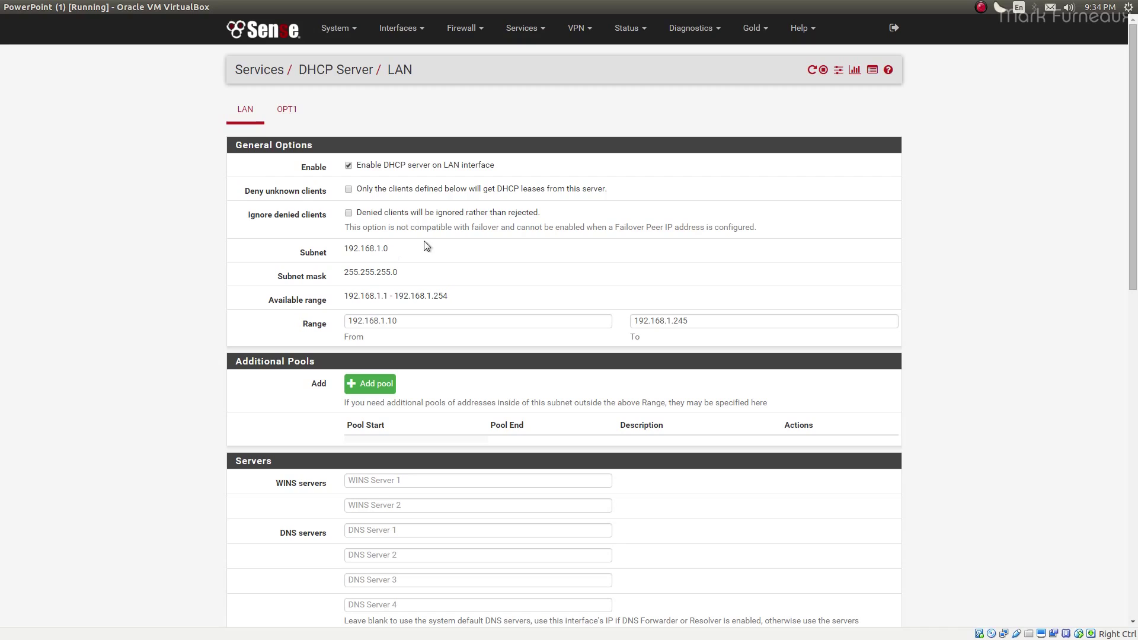
left_click_drag(444, 296, 452, 295)
left_click_drag(383, 297, 389, 297)
scroll(402, 267, "down", 1)
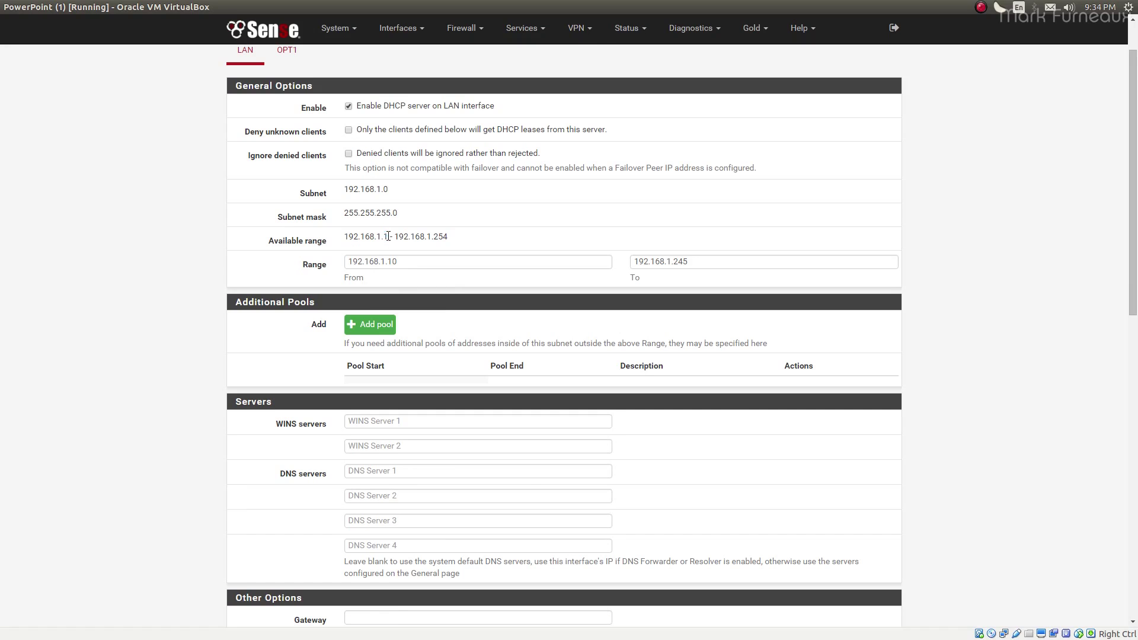
scroll(394, 256, "up", 1)
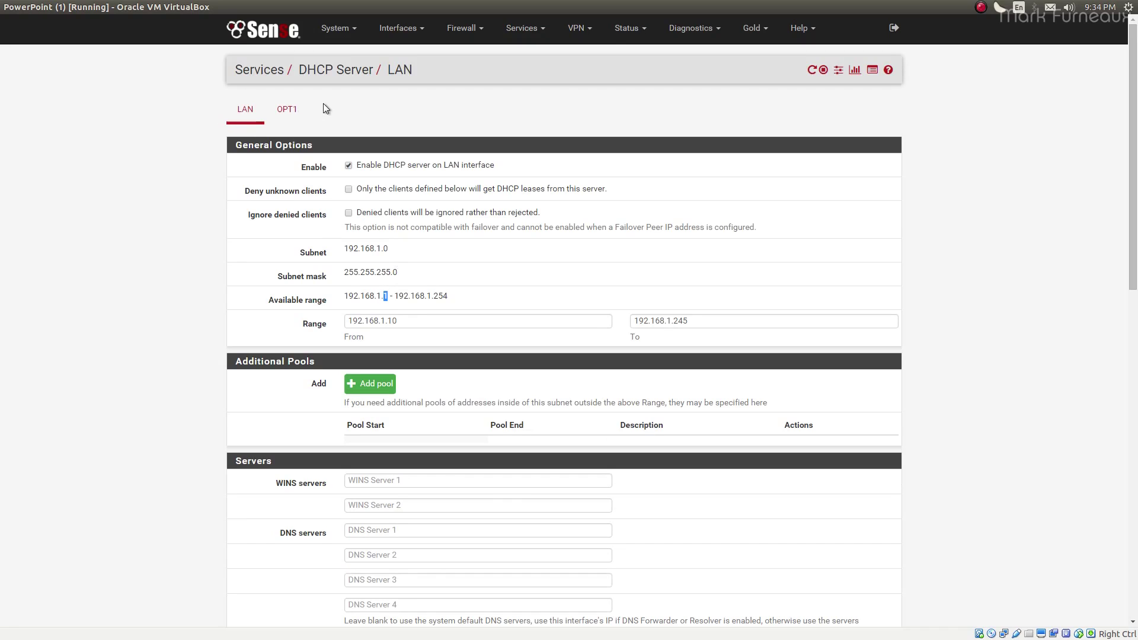
left_click(404, 294)
scroll(442, 323, "down", 1)
double_click(385, 238)
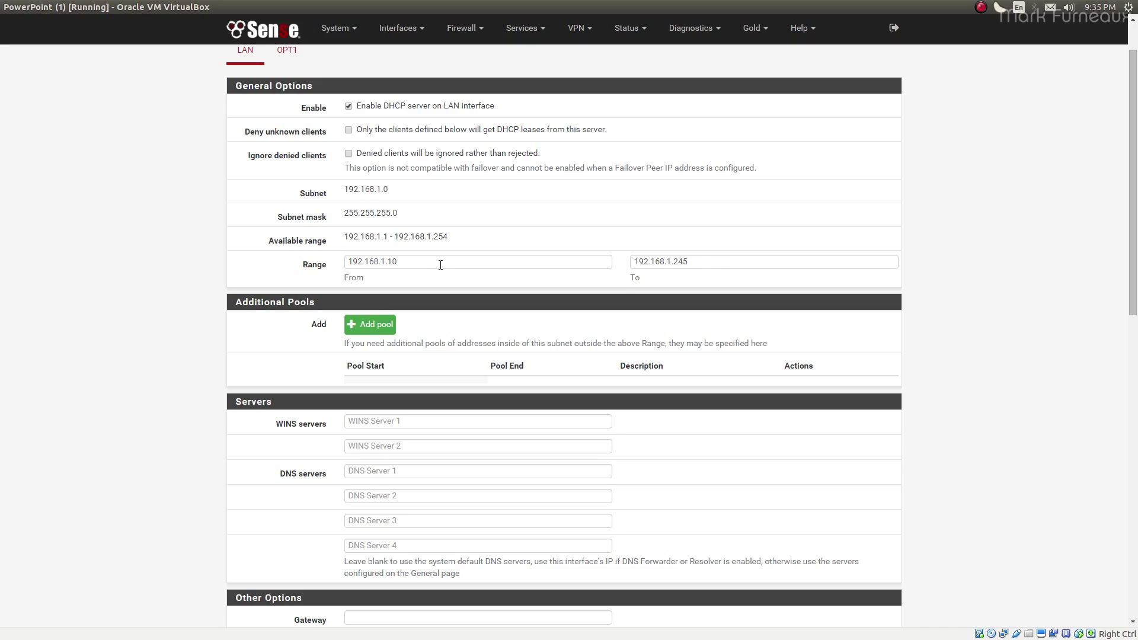
Step: Review the start and end addresses of the LAN DHCP range without editing them
left_click(713, 260)
left_click(530, 269)
left_click(711, 259)
left_click(596, 259)
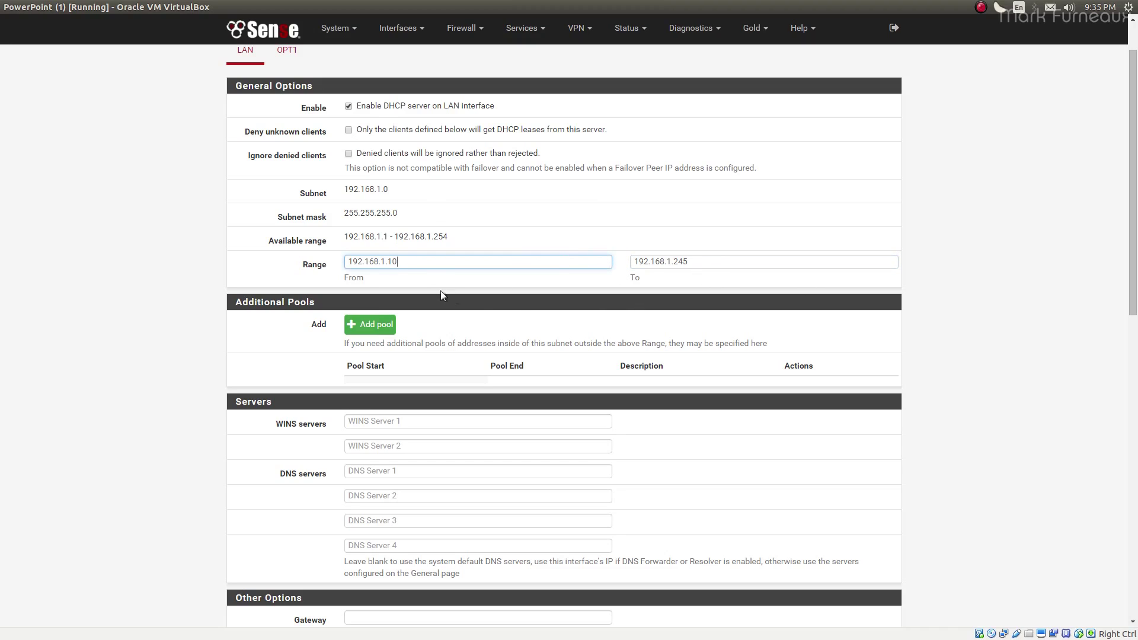
left_click(700, 262)
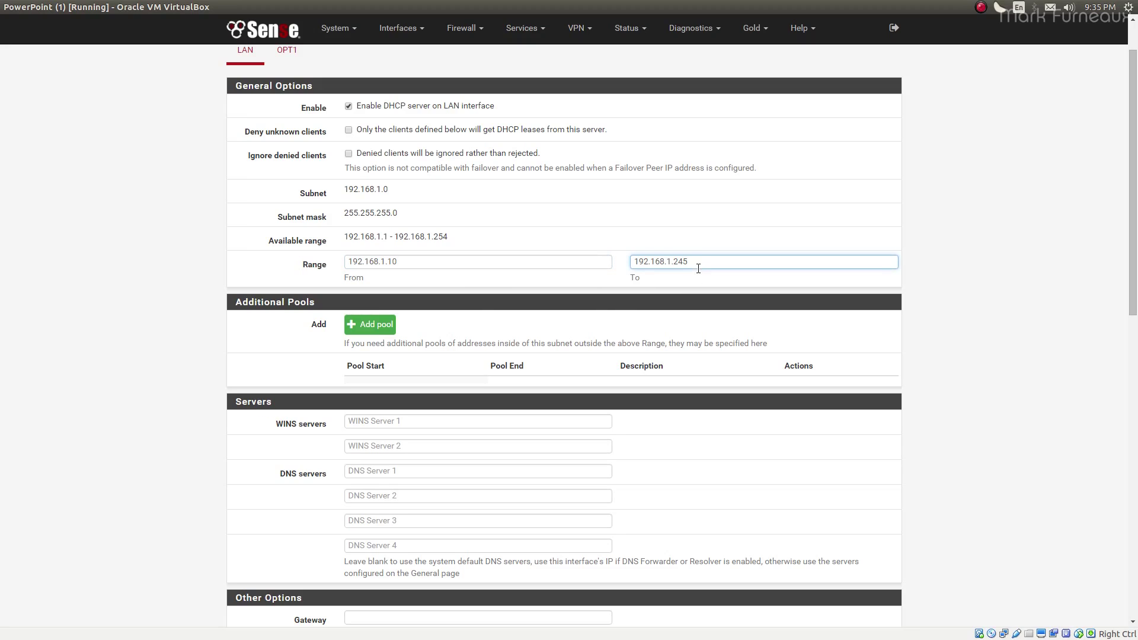
left_click(477, 262)
left_click(752, 262)
left_click(605, 261)
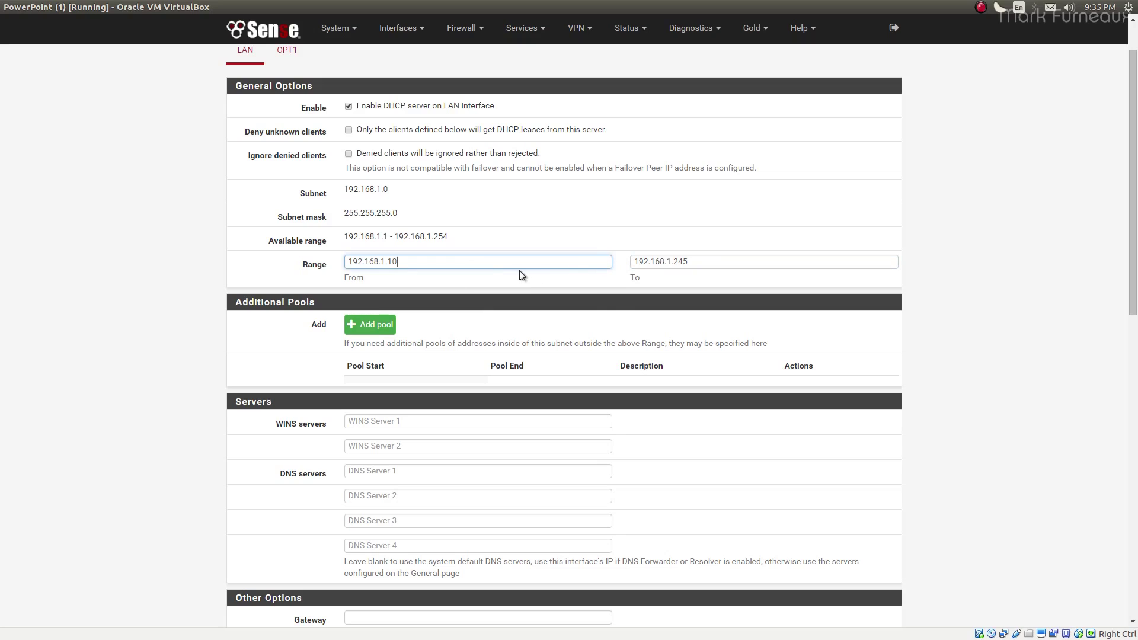
Step: Check the start address of the LAN DHCP range, 192.168.1.10, against the range's end address
type("0")
left_click(446, 286)
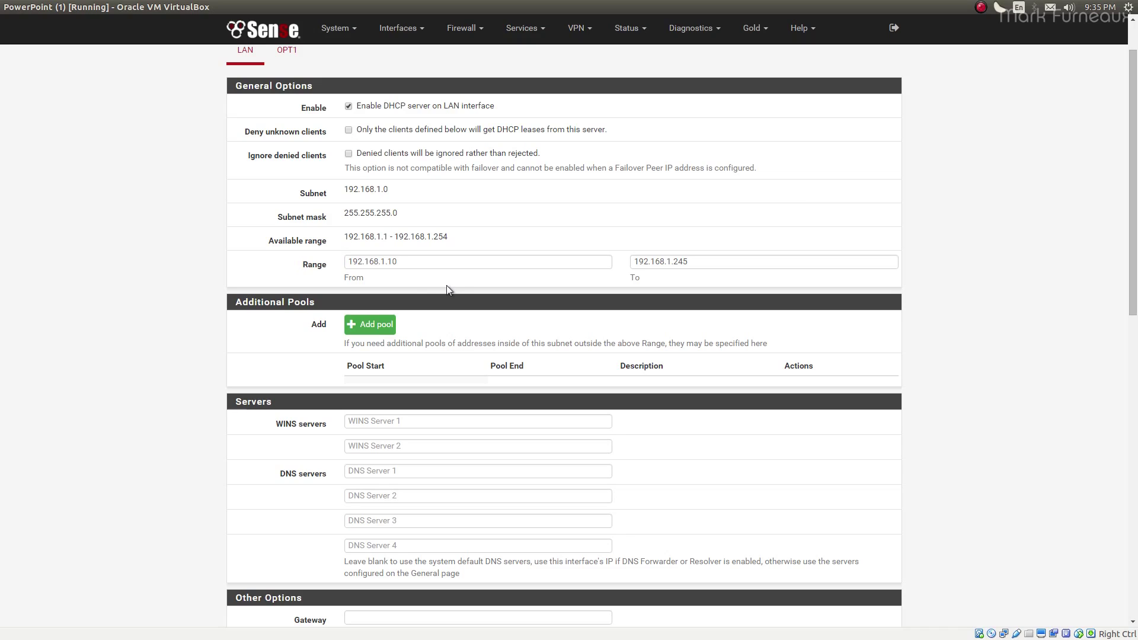
left_click(438, 262)
left_click(700, 262)
left_click(566, 266)
left_click(690, 265)
left_click(631, 283)
Step: Look over the additional pools section together with the start address of the primary DHCP range
scroll(472, 296, "down", 2)
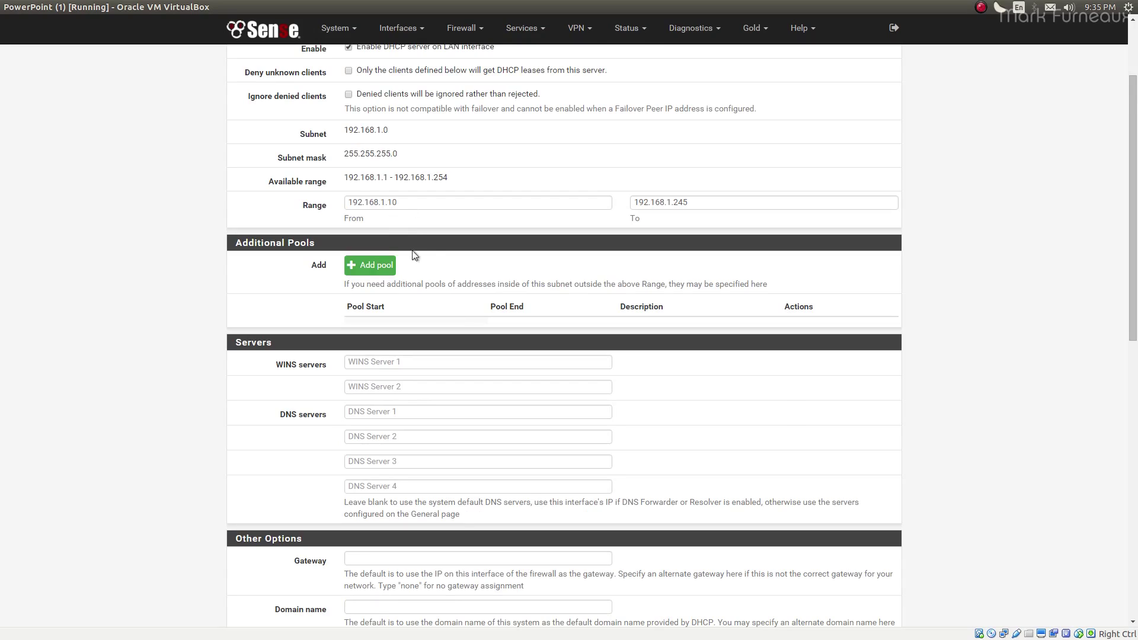
scroll(391, 272, "up", 2)
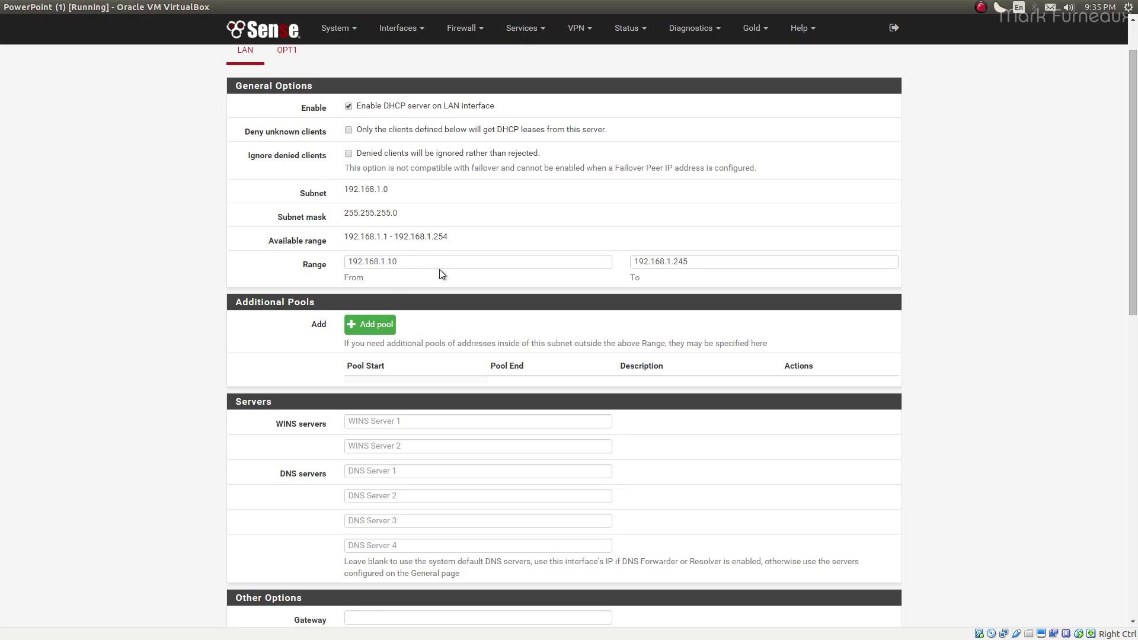
left_click(419, 261)
left_click(431, 287)
left_click(414, 267)
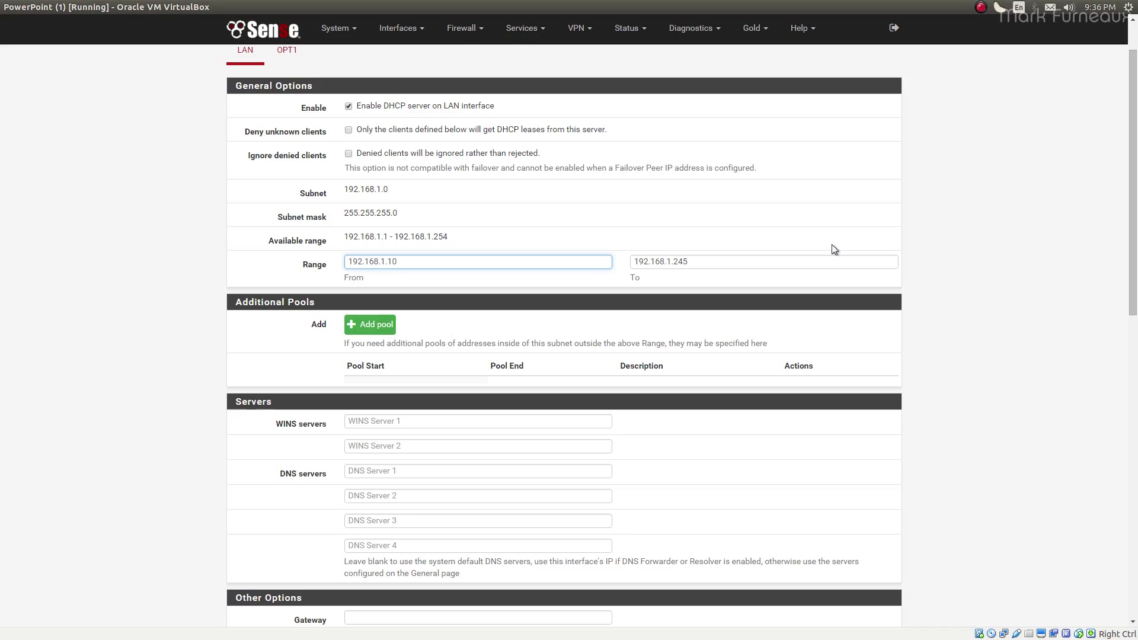
Step: Open the form for an additional LAN DHCP pool and examine its available, in-use and new range settings
left_click(372, 326)
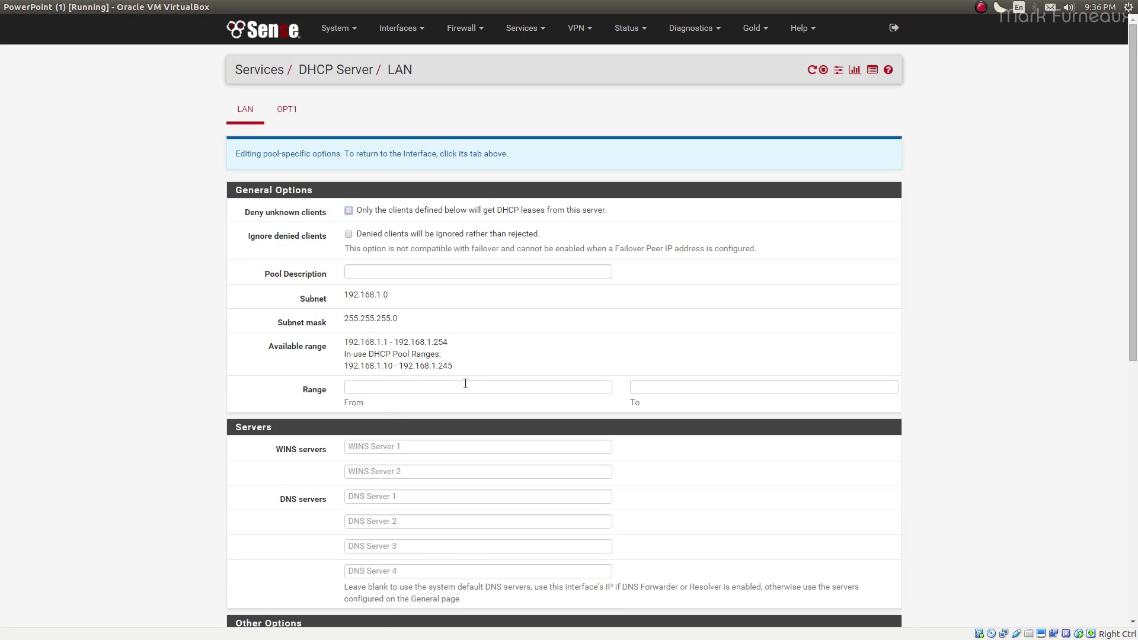
scroll(462, 382, "down", 2)
left_click(391, 329)
left_click(642, 329)
left_click(599, 331)
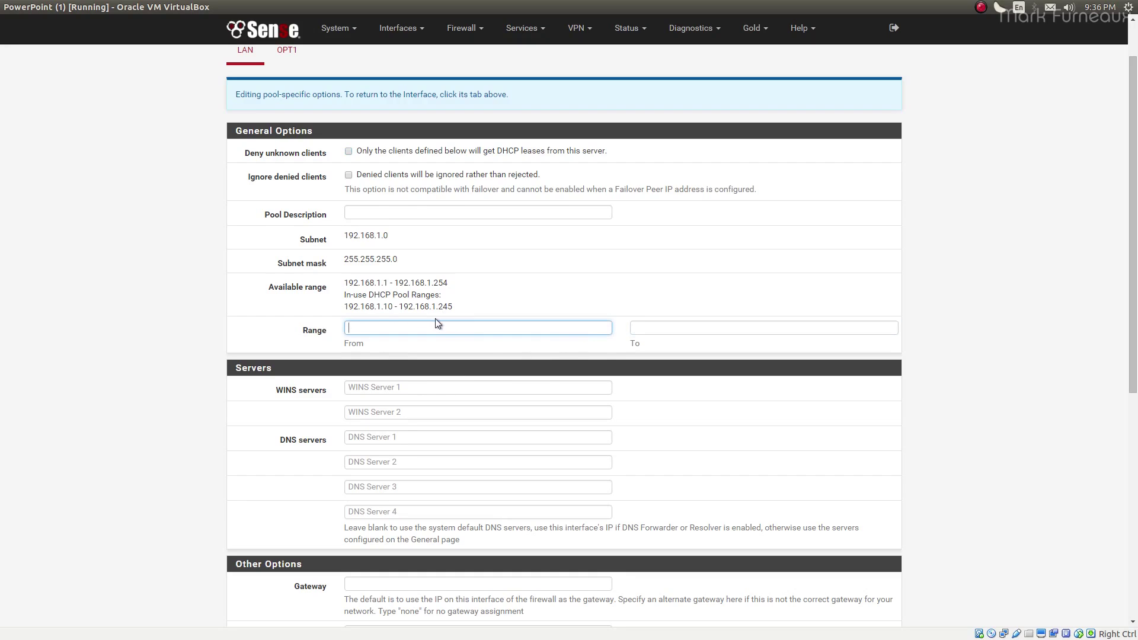
scroll(436, 319, "up", 2)
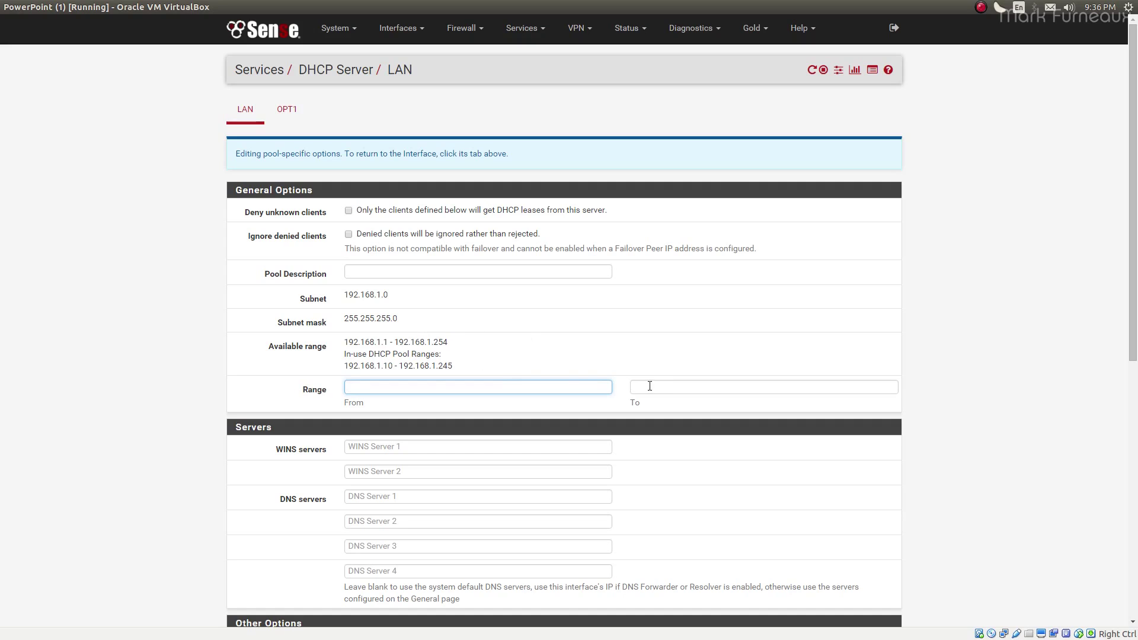
Step: Review the additional pool's server and other options, and return to the main LAN DHCP settings without creating it
scroll(385, 249, "down", 5)
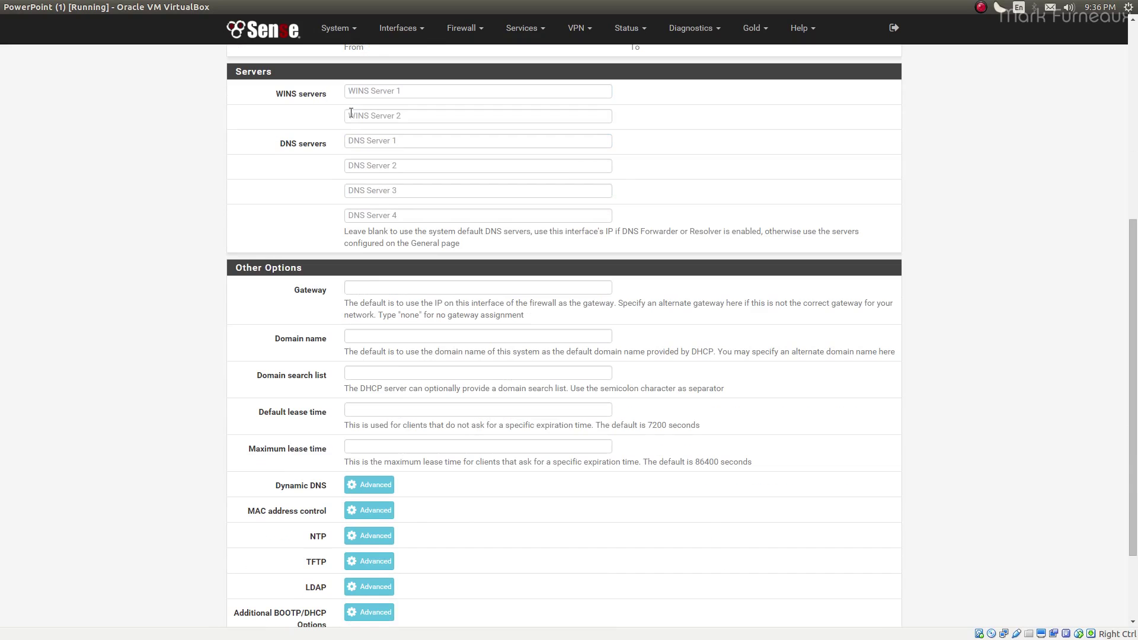
scroll(383, 362, "down", 2)
scroll(454, 452, "up", 5)
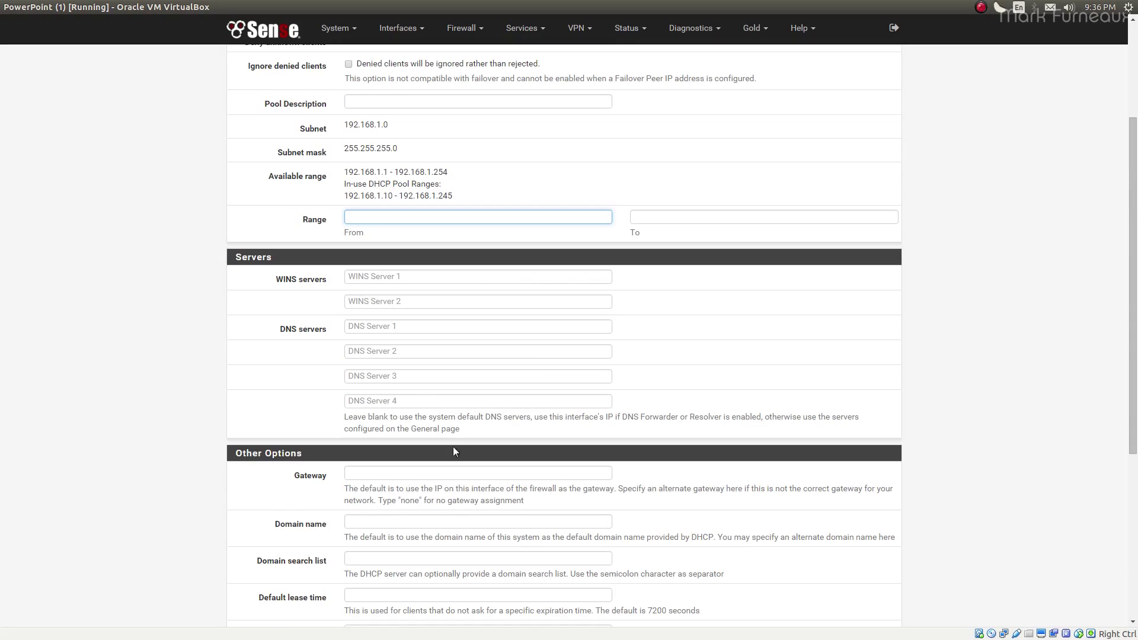
scroll(424, 389, "up", 3)
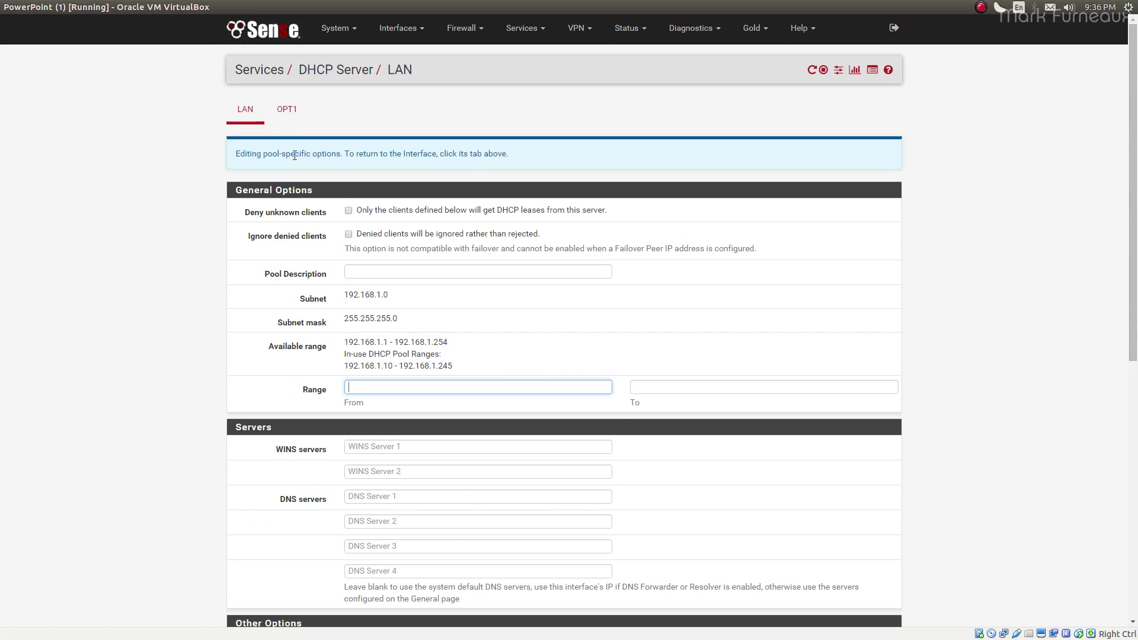
left_click(243, 113)
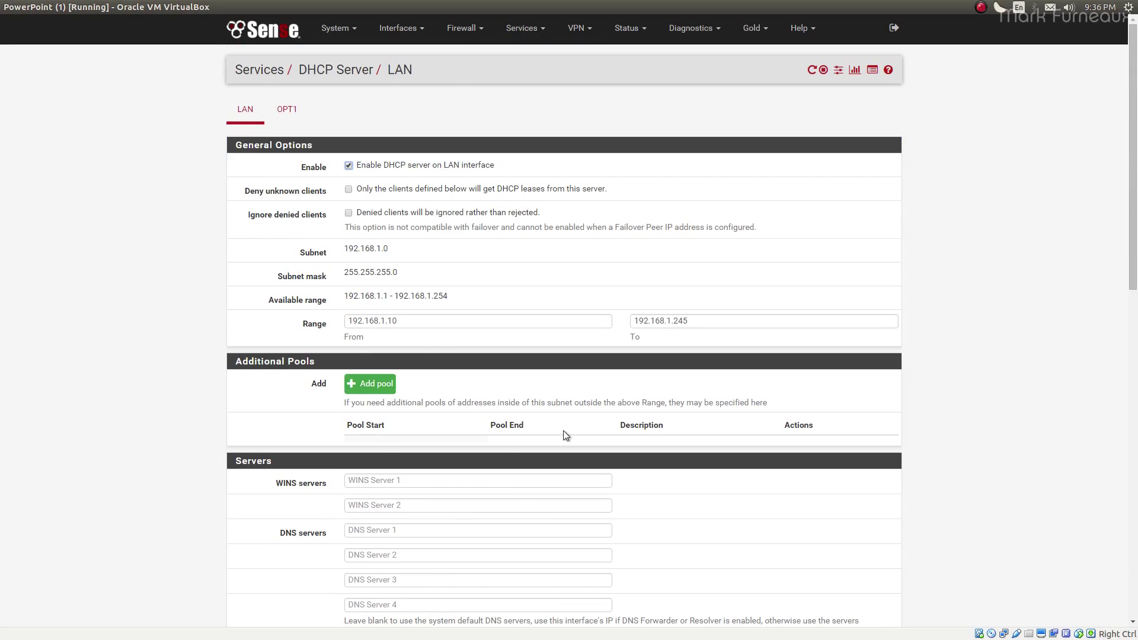
Step: Examine the two WINS server fields of the LAN DHCP server, leaving both blank
scroll(569, 435, "down", 1)
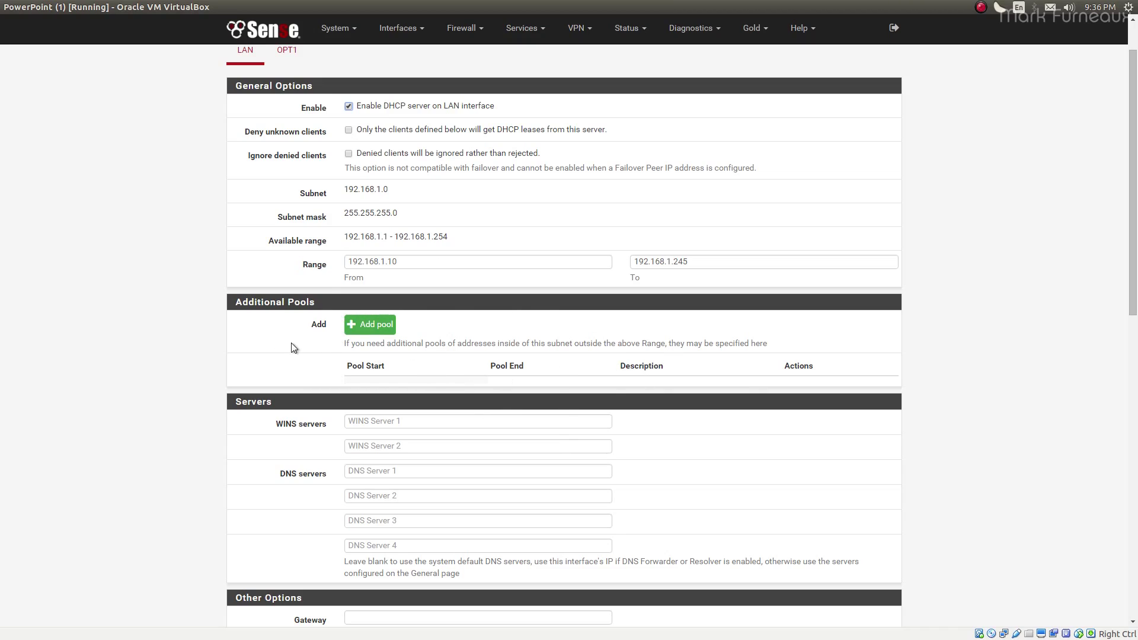
scroll(258, 134, "up", 2)
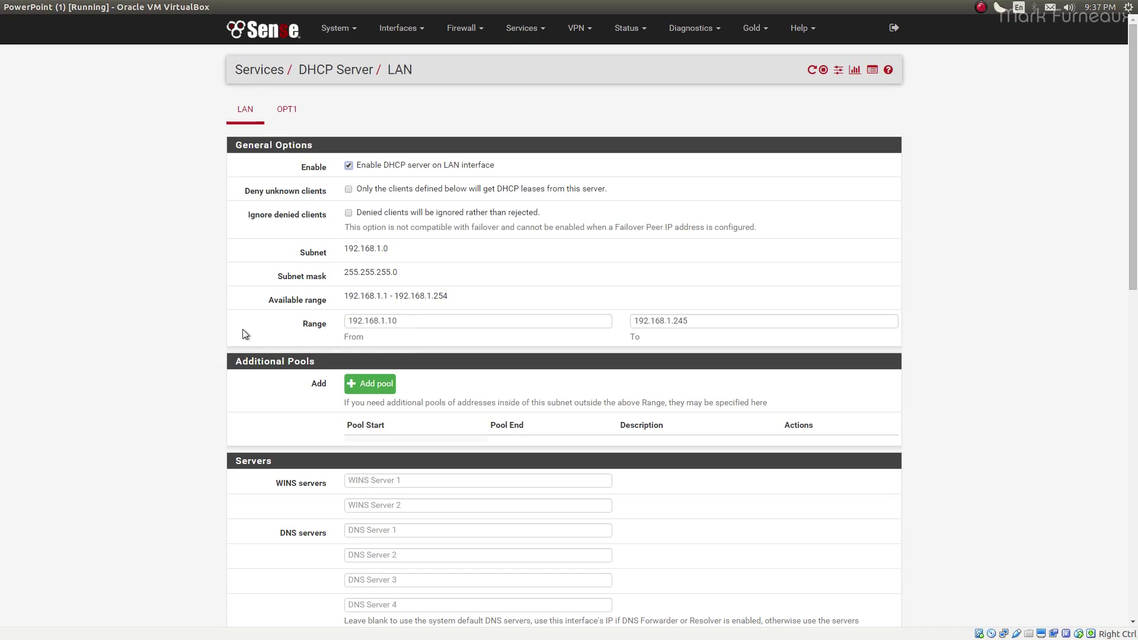
scroll(249, 338, "down", 1)
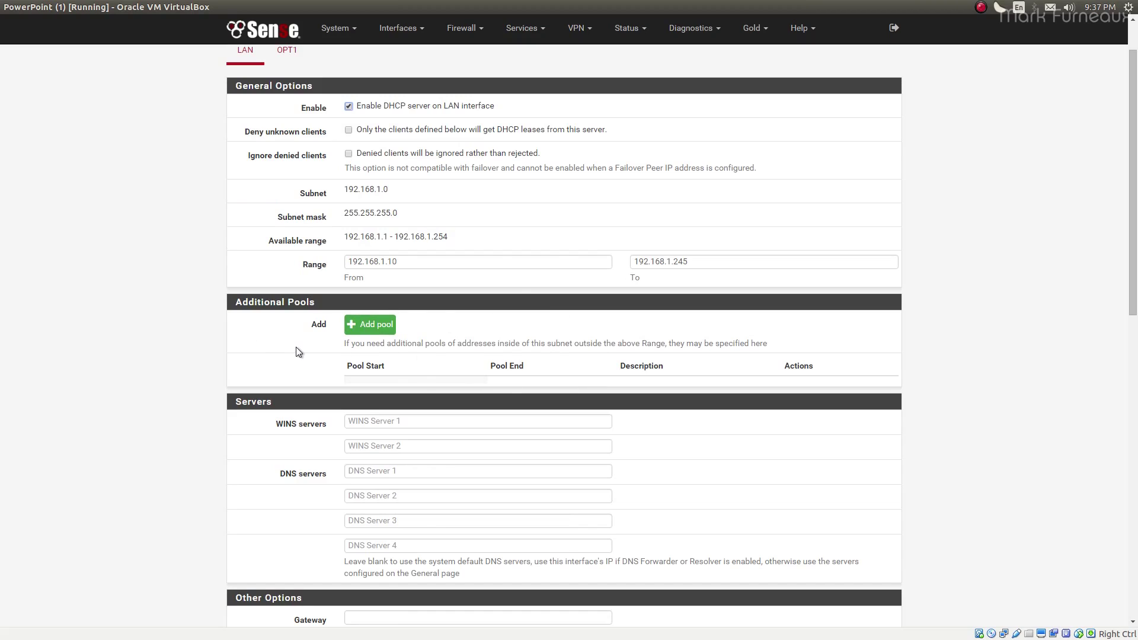
scroll(253, 332, "down", 1)
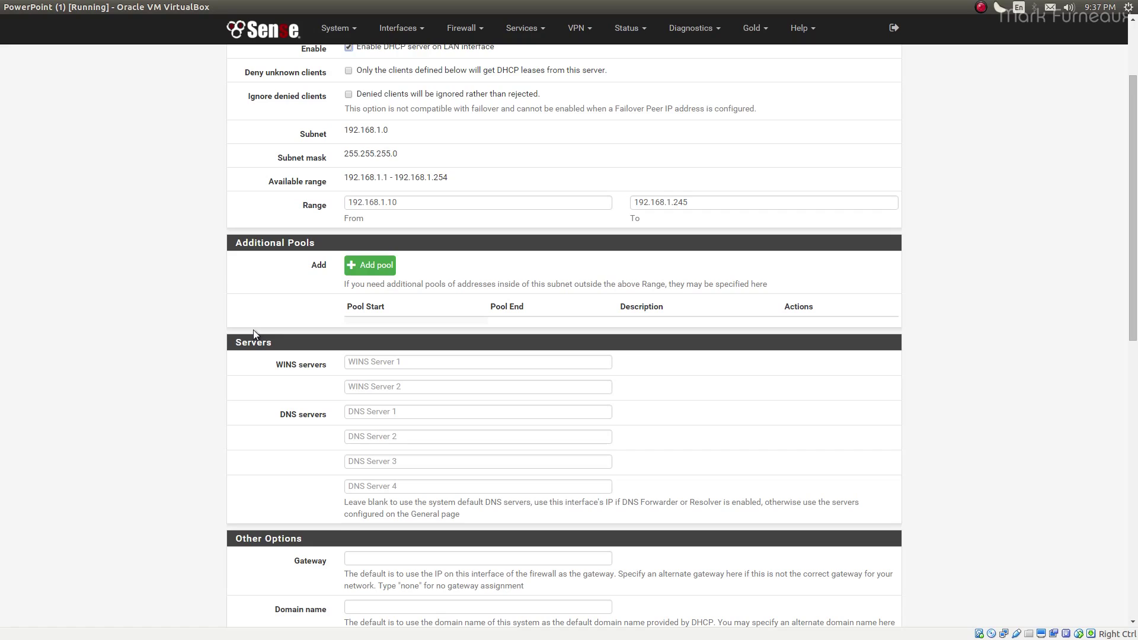
scroll(243, 333, "down", 3)
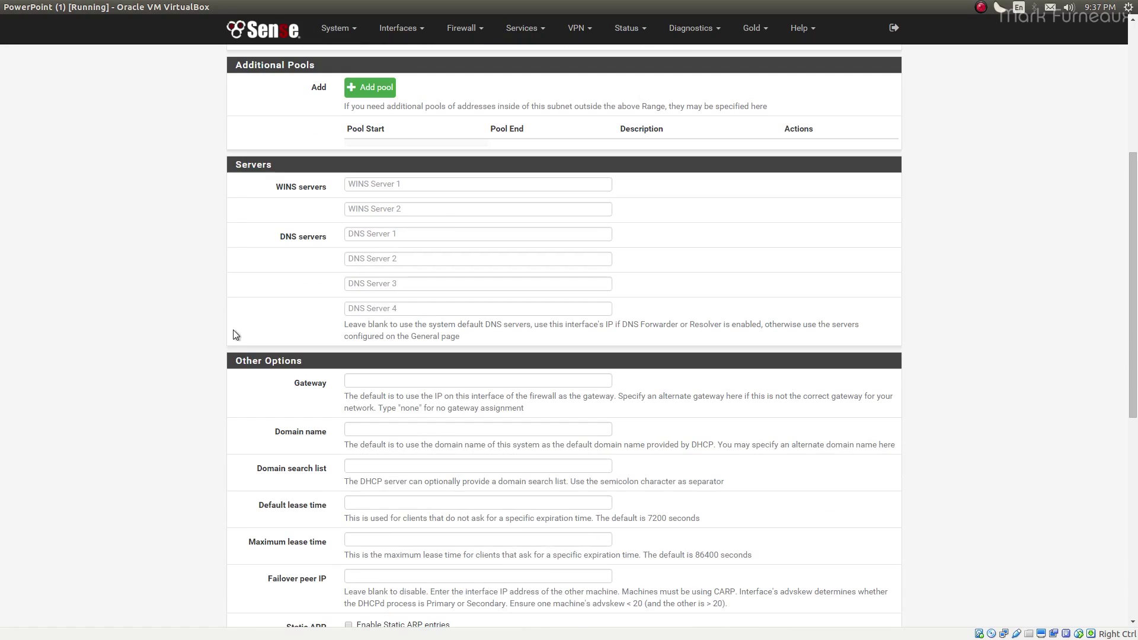
left_click(415, 182)
left_click(414, 208)
left_click(415, 185)
left_click(417, 208)
left_click(412, 183)
left_click(415, 208)
left_click(414, 187)
left_click(414, 208)
left_click(412, 187)
left_click(416, 210)
left_click(415, 185)
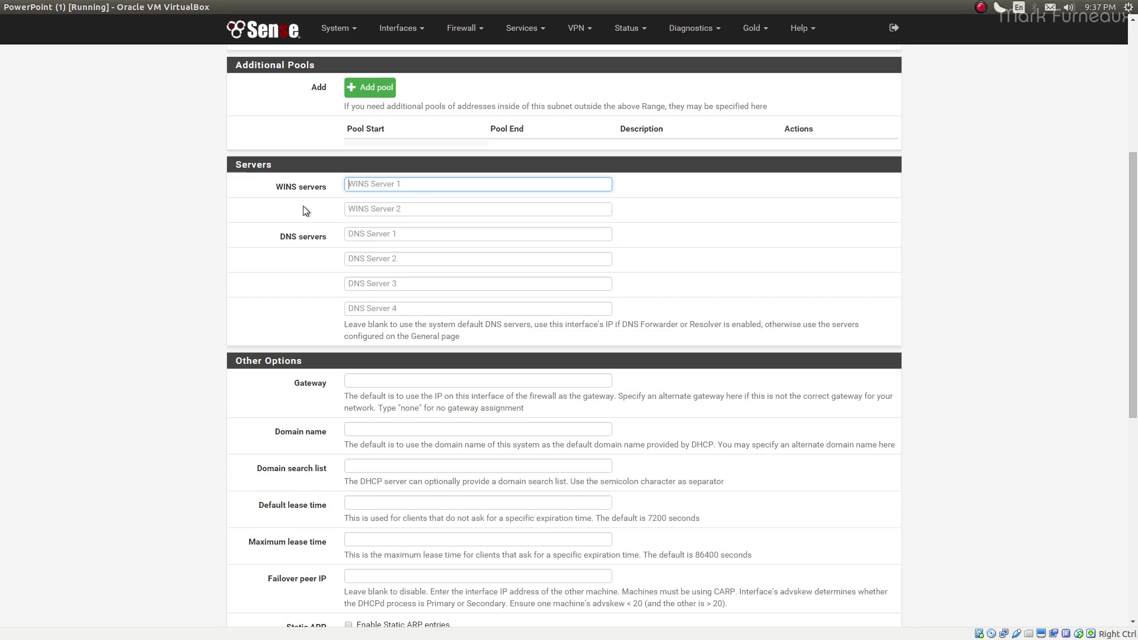
Step: Examine the four DNS server fields of the LAN DHCP server, leaving them blank to use the system defaults
scroll(300, 214, "down", 2)
left_click(414, 176)
left_click(310, 211)
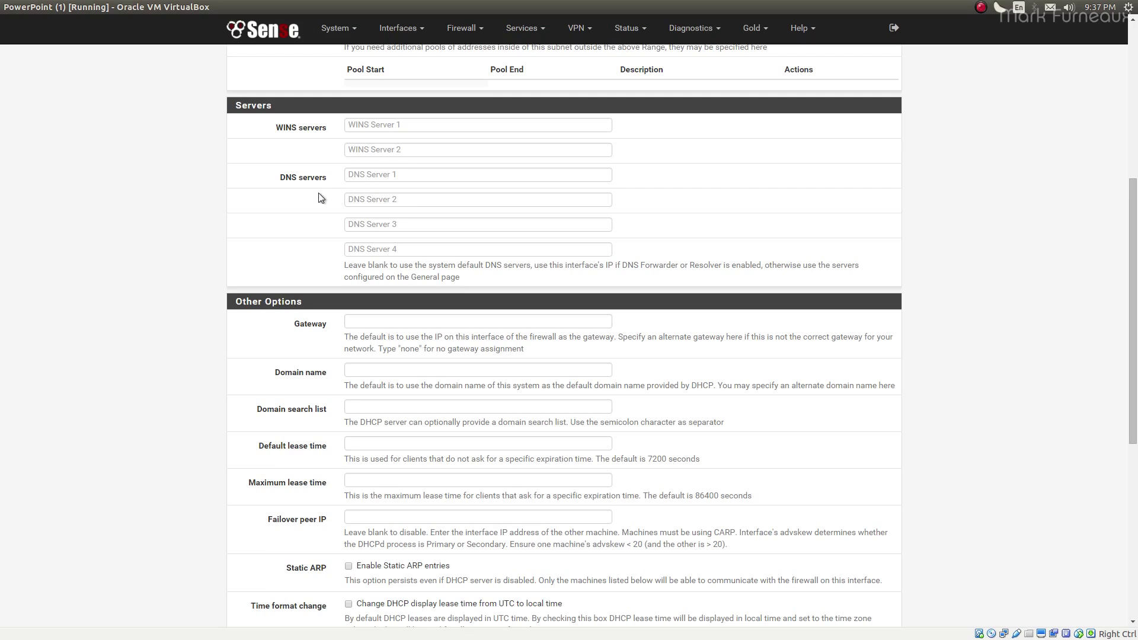
left_click(397, 174)
left_click(406, 200)
left_click(407, 225)
left_click(406, 250)
left_click(406, 225)
left_click(407, 200)
left_click(407, 175)
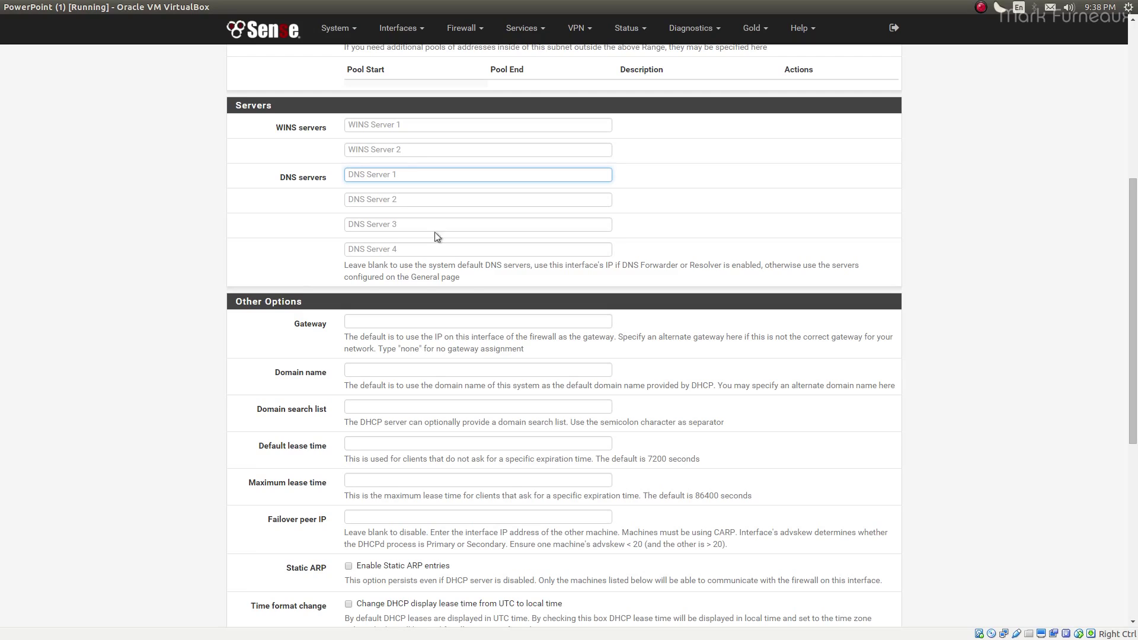
left_click(332, 215)
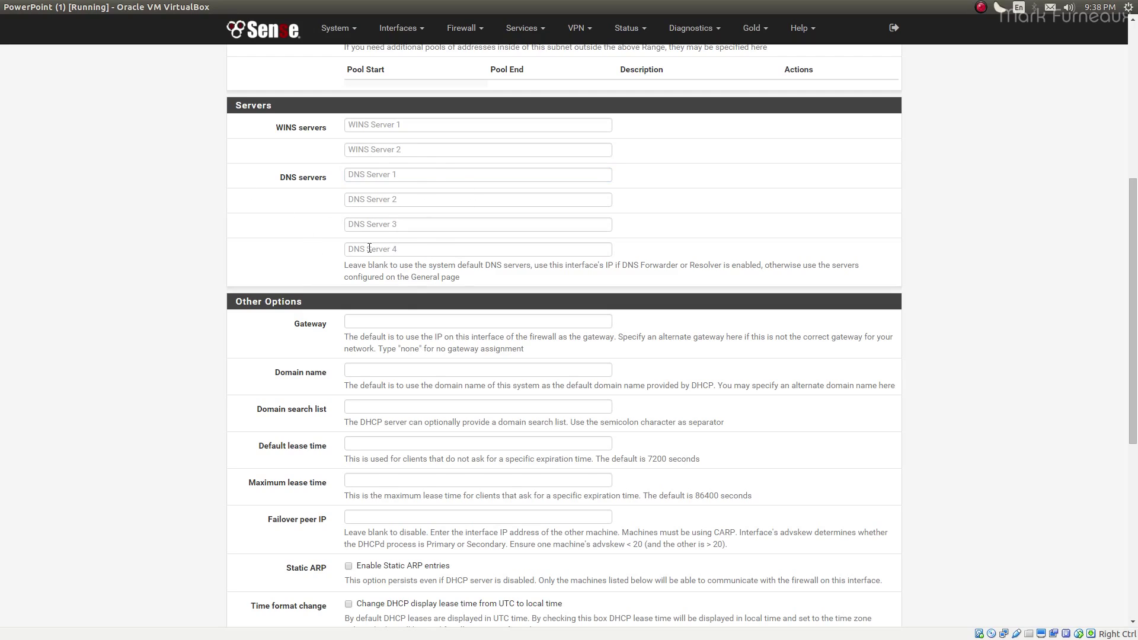
Step: Find the DNS Forwarder and DNS Resolver among the firewall's services while staying on the LAN DHCP page
scroll(335, 242, "down", 2)
scroll(316, 196, "down", 2)
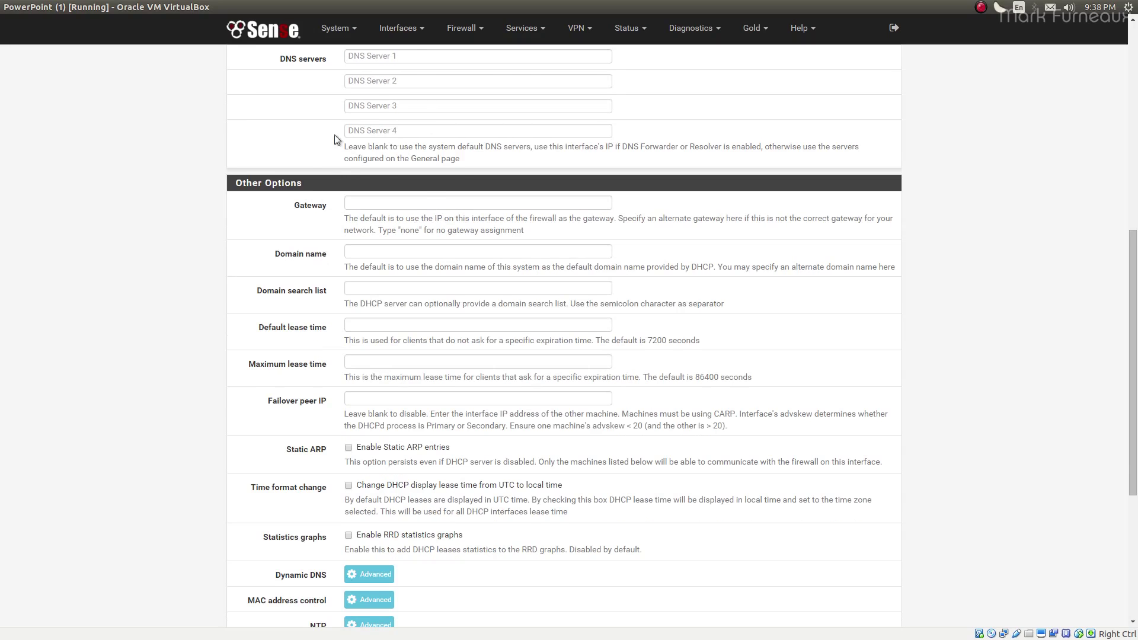
left_click(522, 31)
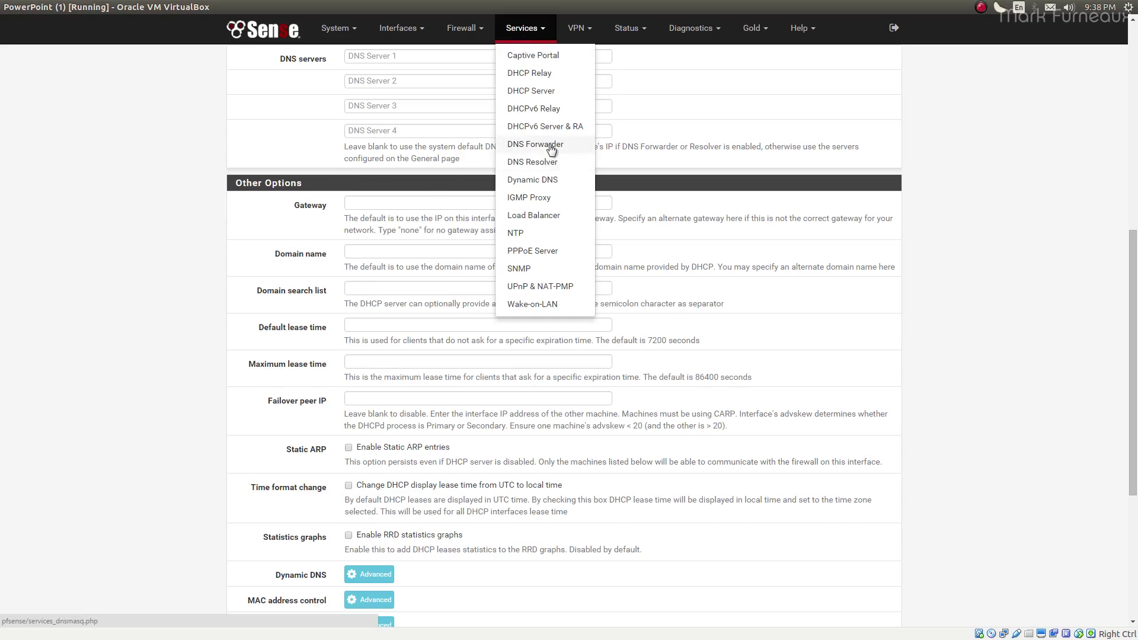
left_click(204, 149)
Step: Examine the LAN DHCP gateway option and locate the separate OPT1 DHCP settings, leaving the gateway blank
scroll(205, 150, "down", 2)
scroll(205, 157, "down", 2)
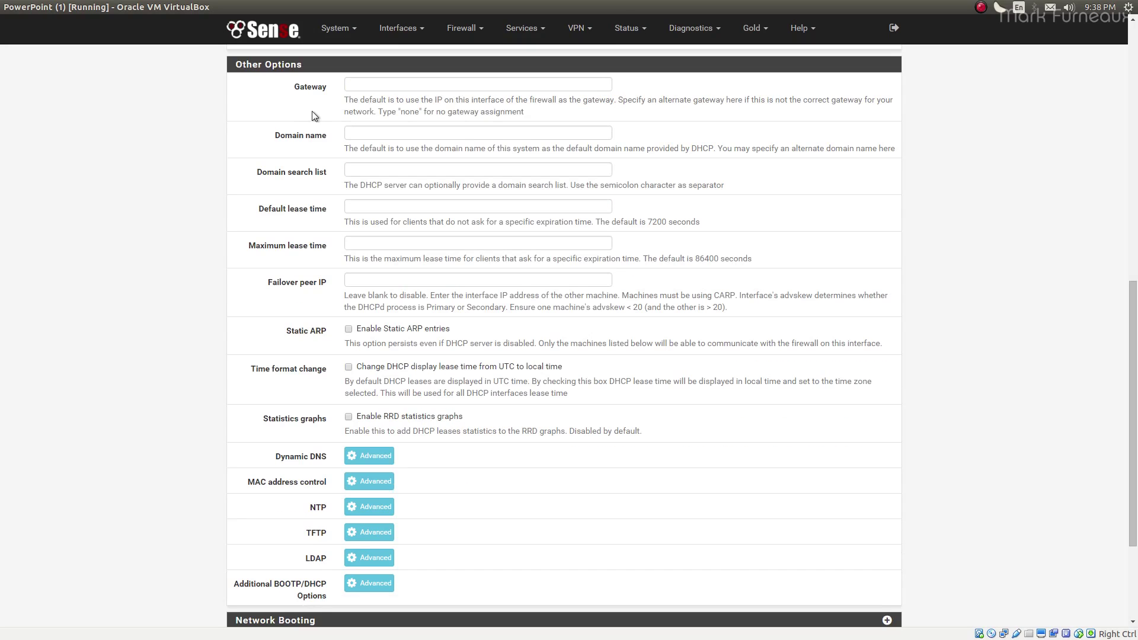
left_click(355, 86)
scroll(333, 107, "up", 1)
left_click(328, 154)
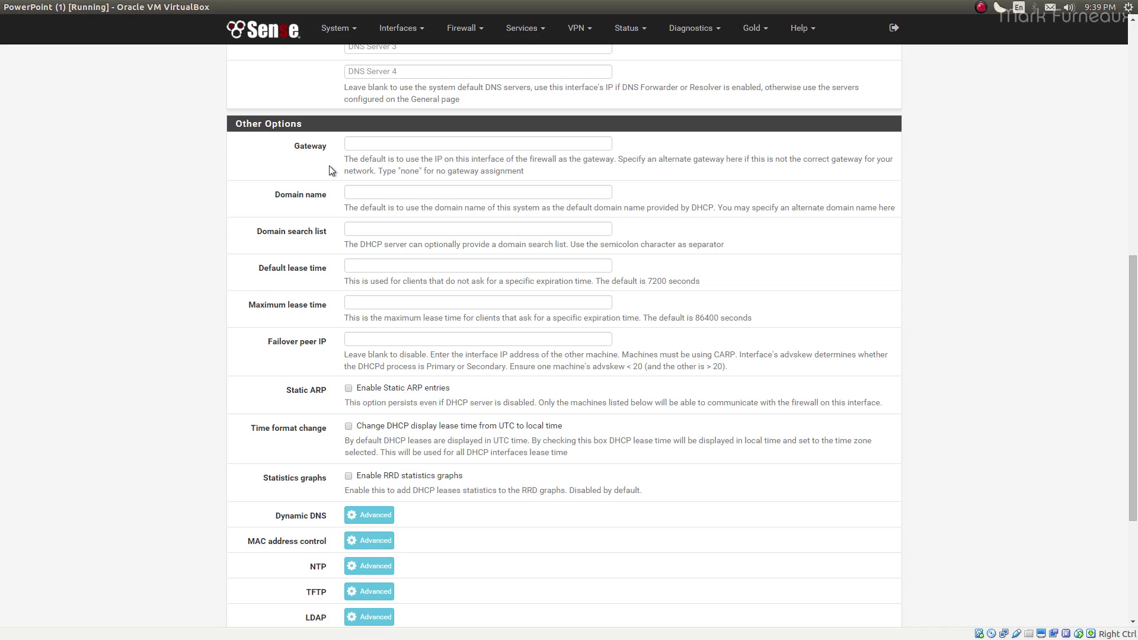
scroll(329, 165, "up", 9)
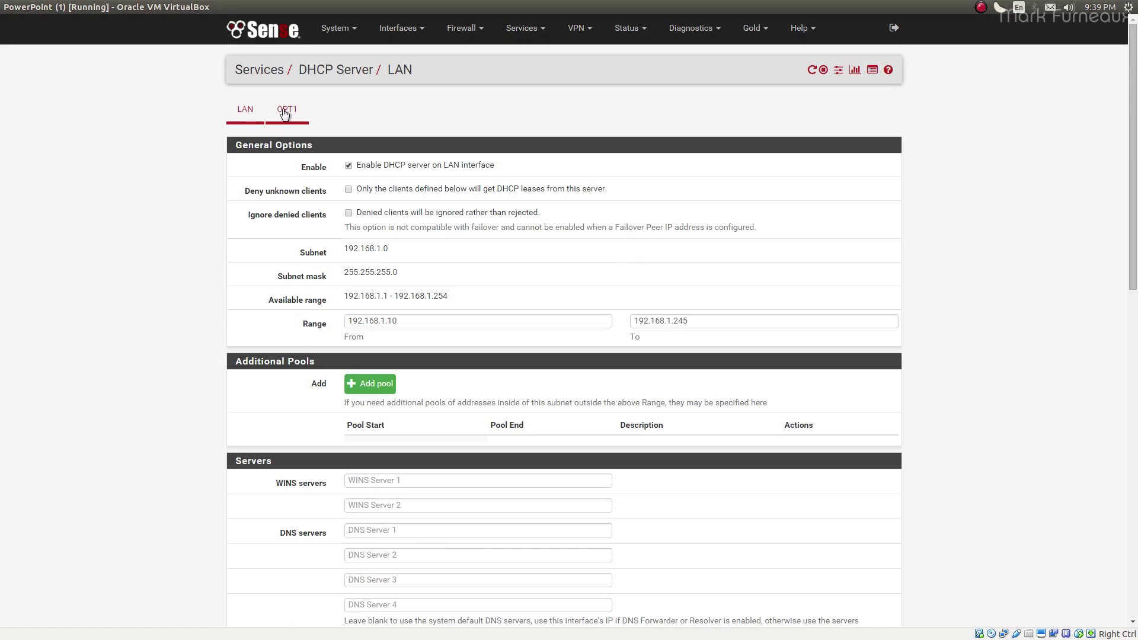
left_click(308, 123)
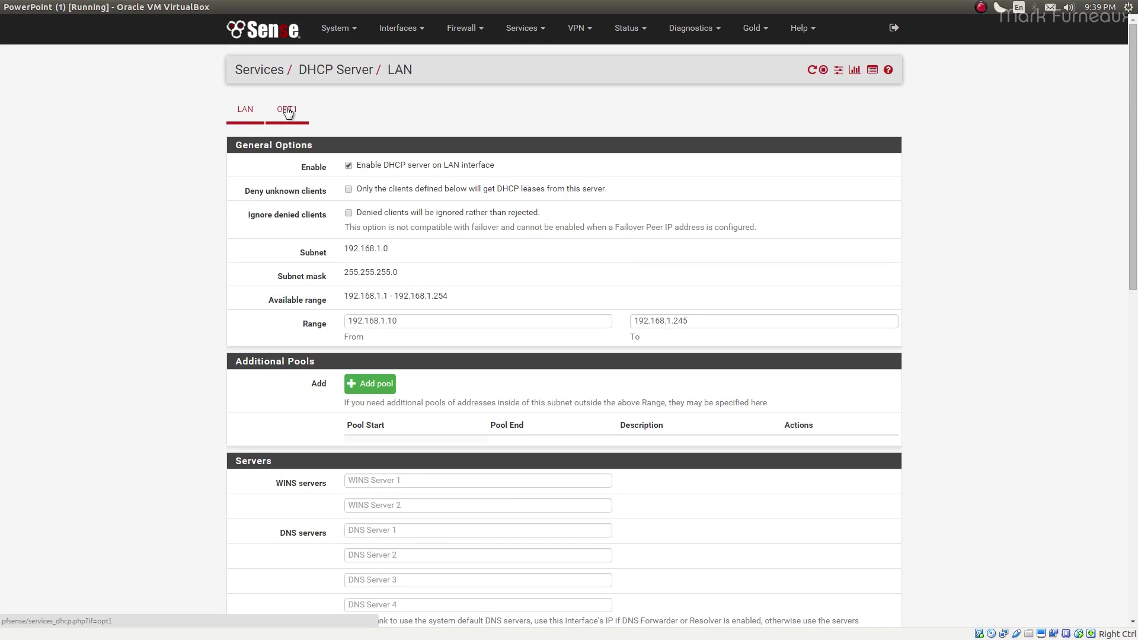
Step: Examine the domain name and domain search list options of the LAN DHCP server, leaving both blank
scroll(276, 318, "down", 10)
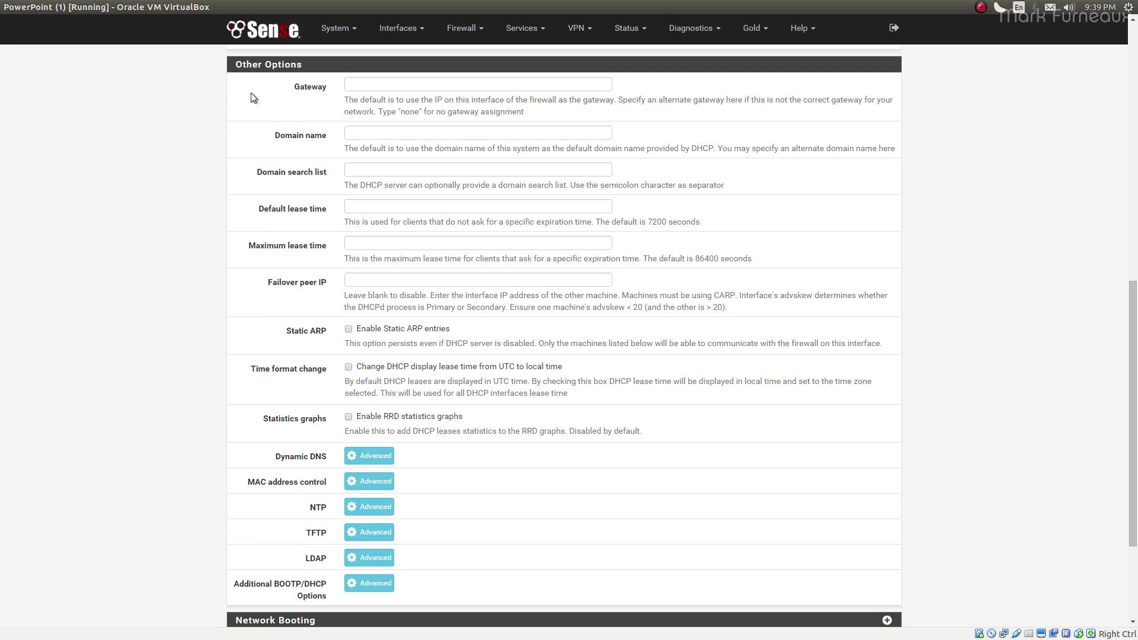
left_click(391, 133)
scroll(391, 140, "down", 1)
scroll(389, 140, "up", 1)
left_click(274, 140)
scroll(282, 193, "down", 2)
scroll(278, 197, "up", 2)
scroll(296, 123, "down", 2)
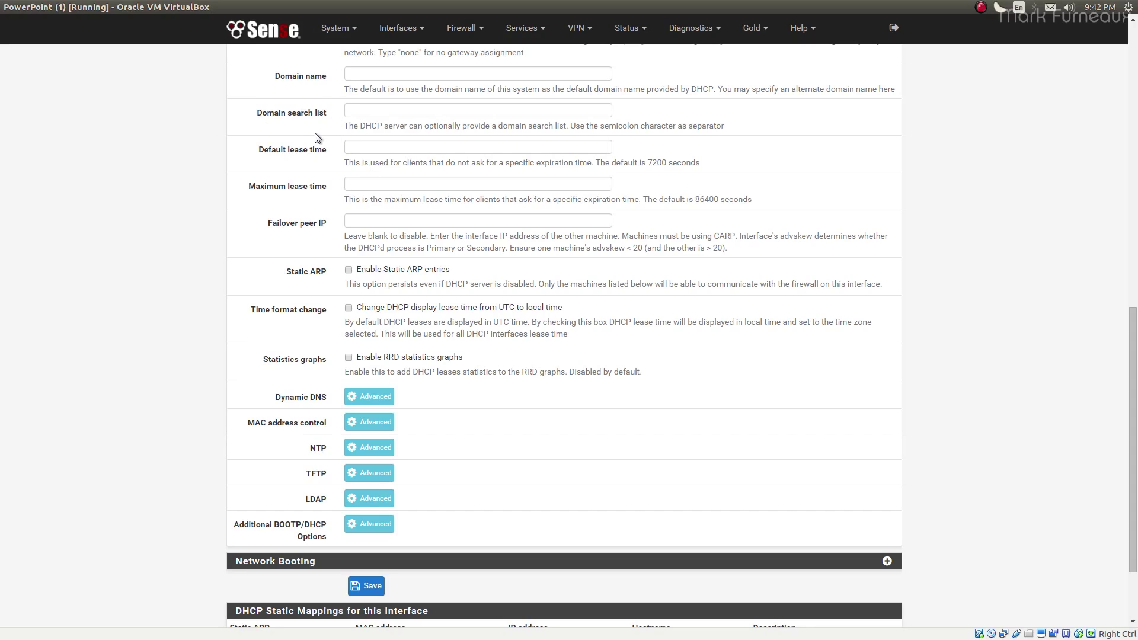
Step: Review the default and maximum lease times, the failover peer IP and the static ARP option
left_click(346, 151)
left_click(331, 165)
scroll(224, 203, "down", 2)
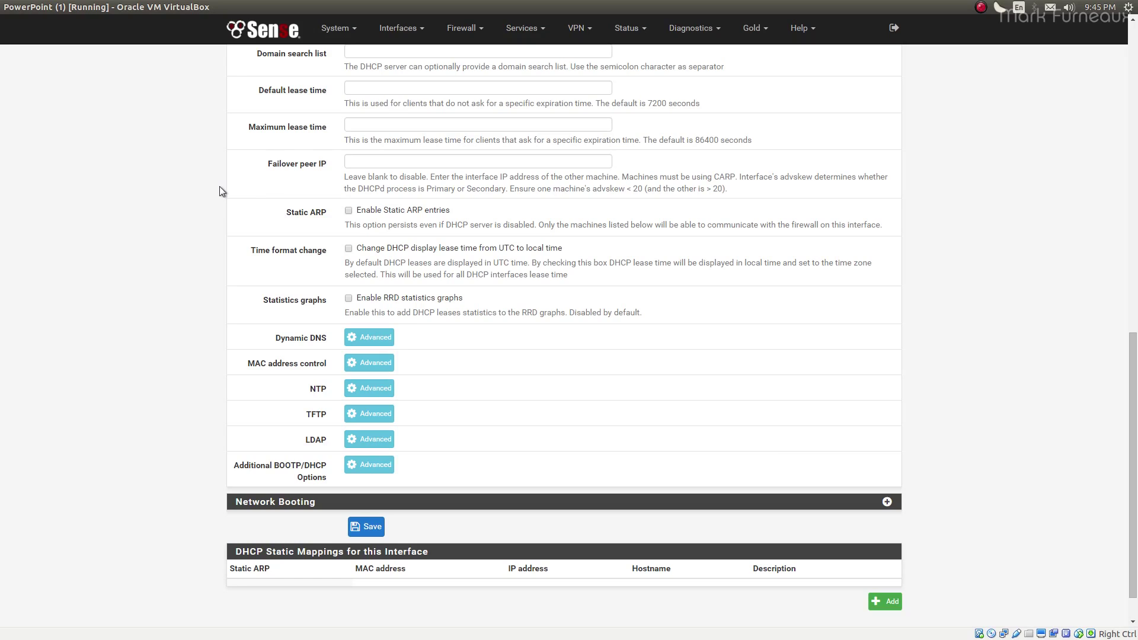
Step: Enable displaying DHCP lease times in local time instead of UTC, and locate General Setup among the system settings
scroll(202, 162, "down", 1)
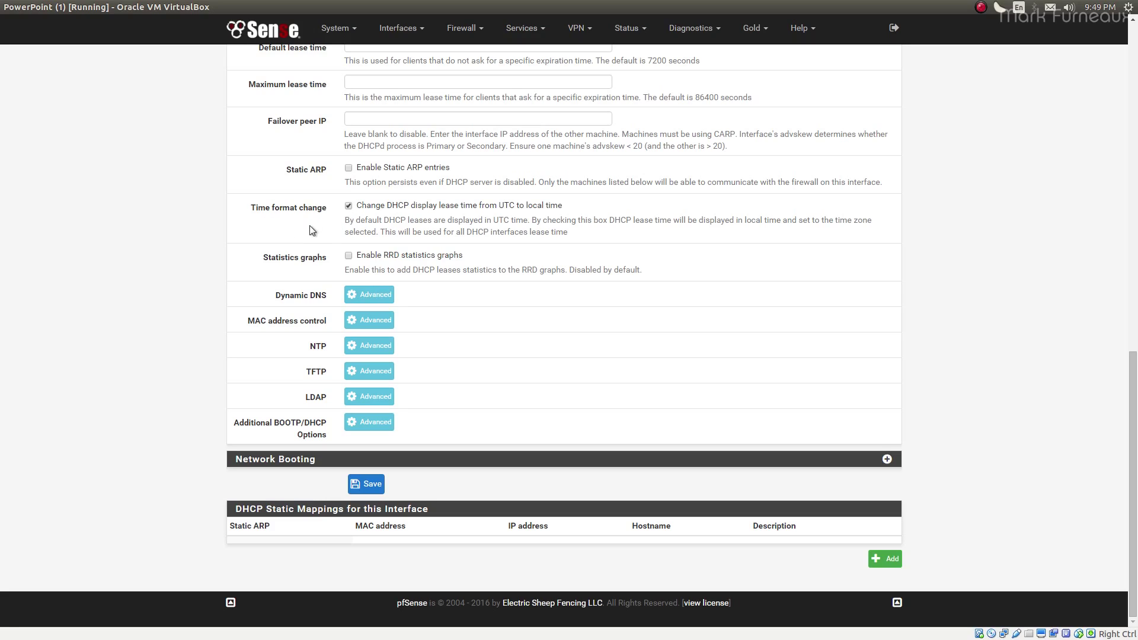
scroll(300, 247, "up", 4)
left_click(335, 28)
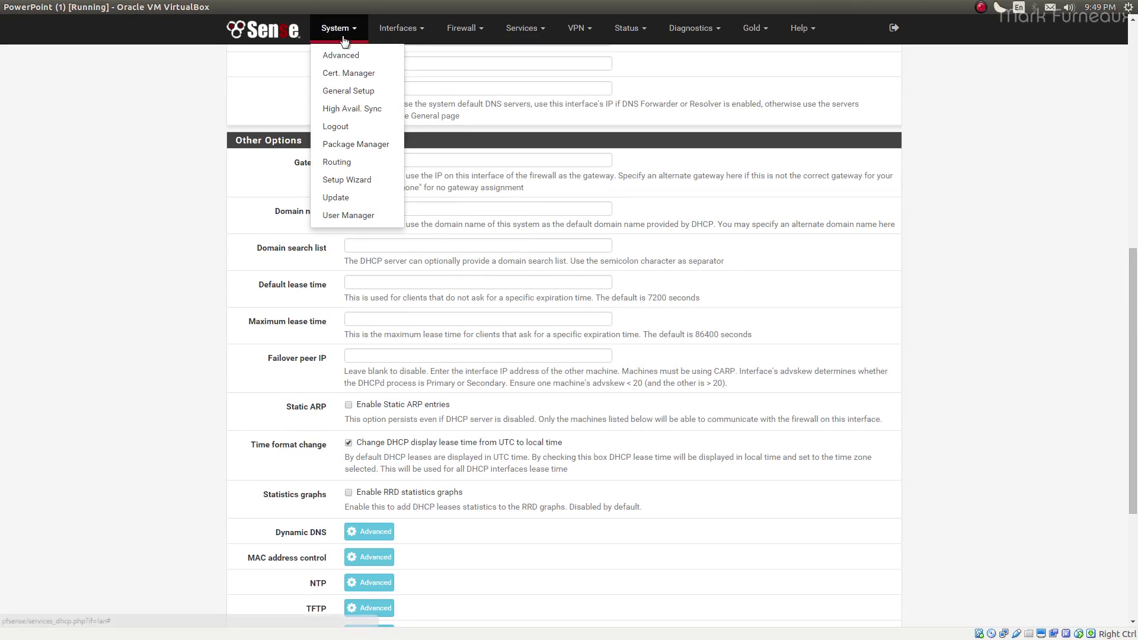
left_click(211, 309)
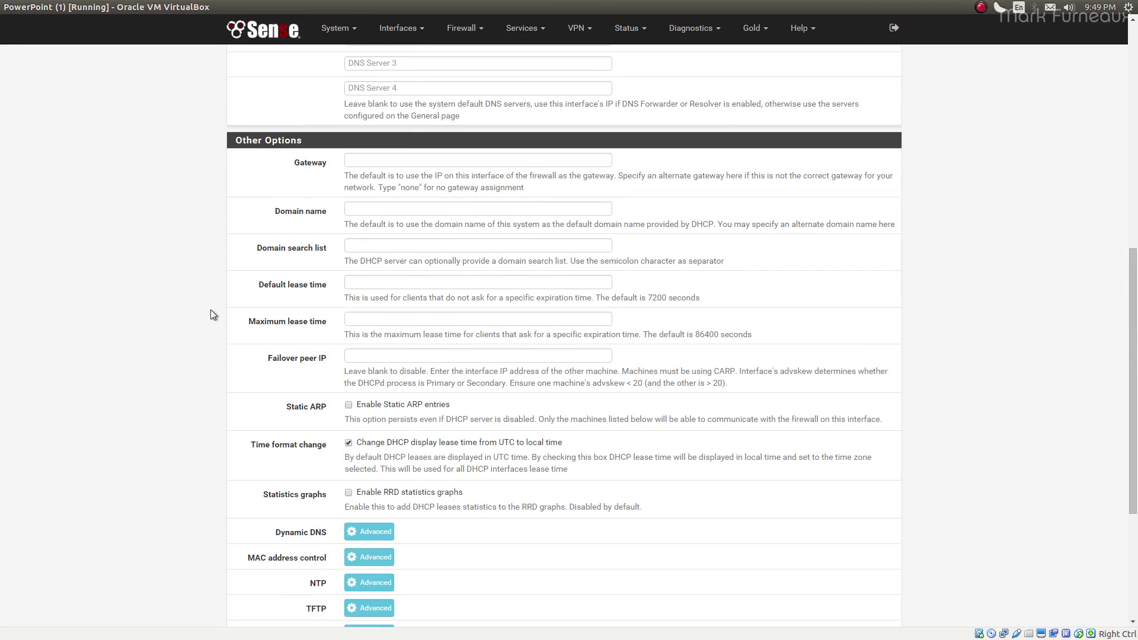
scroll(478, 240, "down", 4)
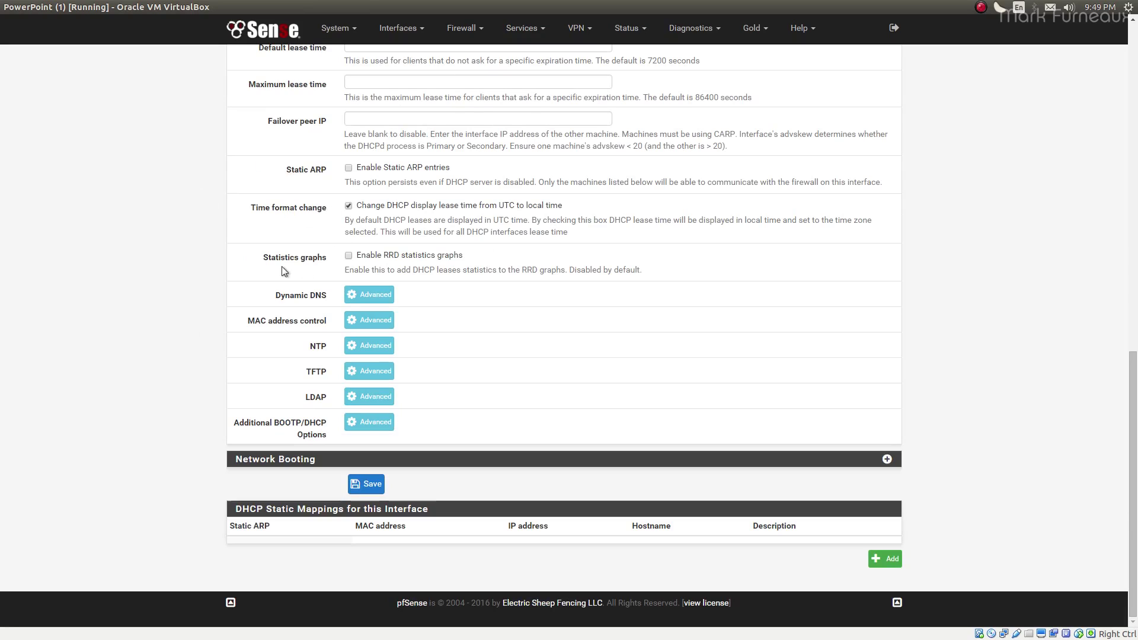
Step: Enable RRD statistics graphs for DHCP leases and expand the advanced Dynamic DNS options to review their fields
left_click(349, 256)
left_click(368, 295)
scroll(368, 297, "down", 1)
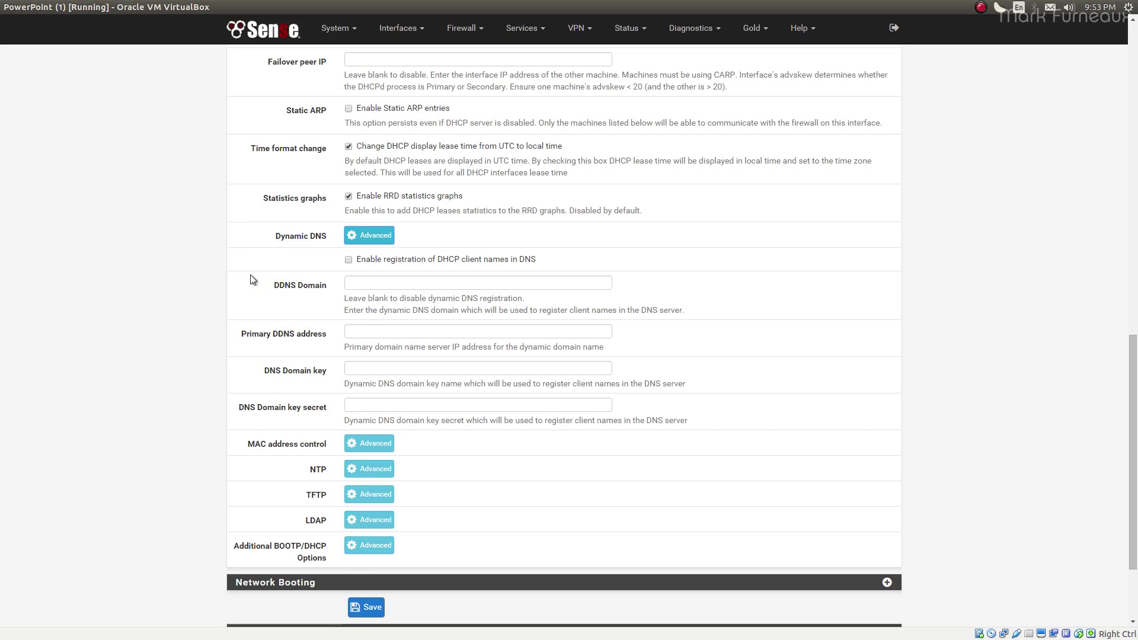
scroll(251, 276, "down", 1)
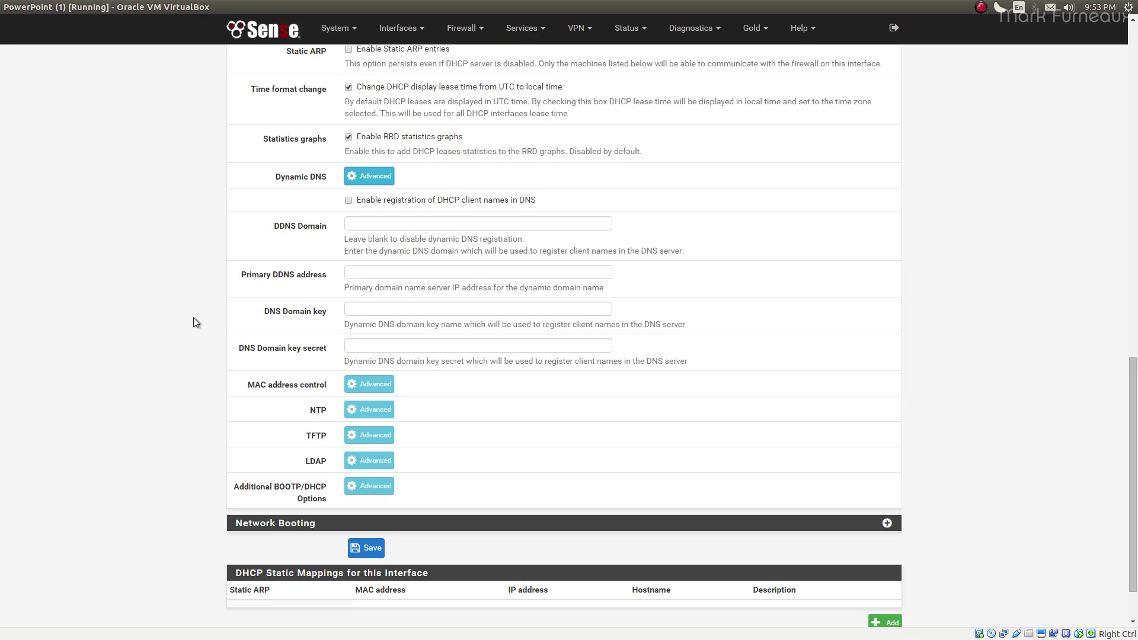
Step: Collapse the Dynamic DNS options and review the MAC Allow and MAC Deny fields under MAC address control, leaving both blank
left_click(381, 177)
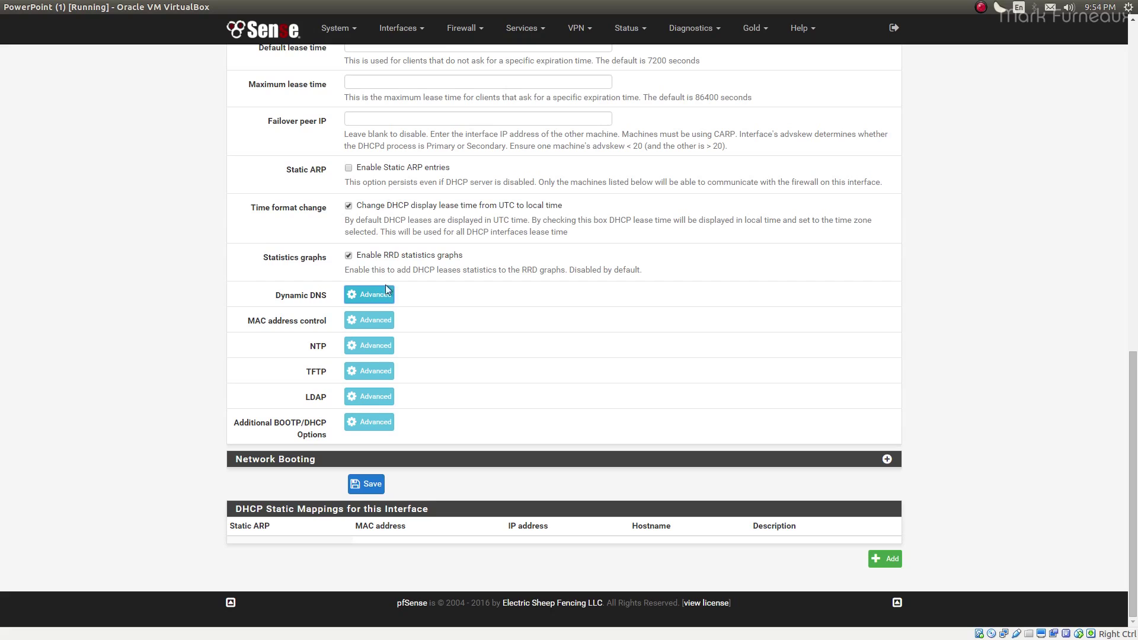
left_click(366, 323)
scroll(343, 329, "down", 2)
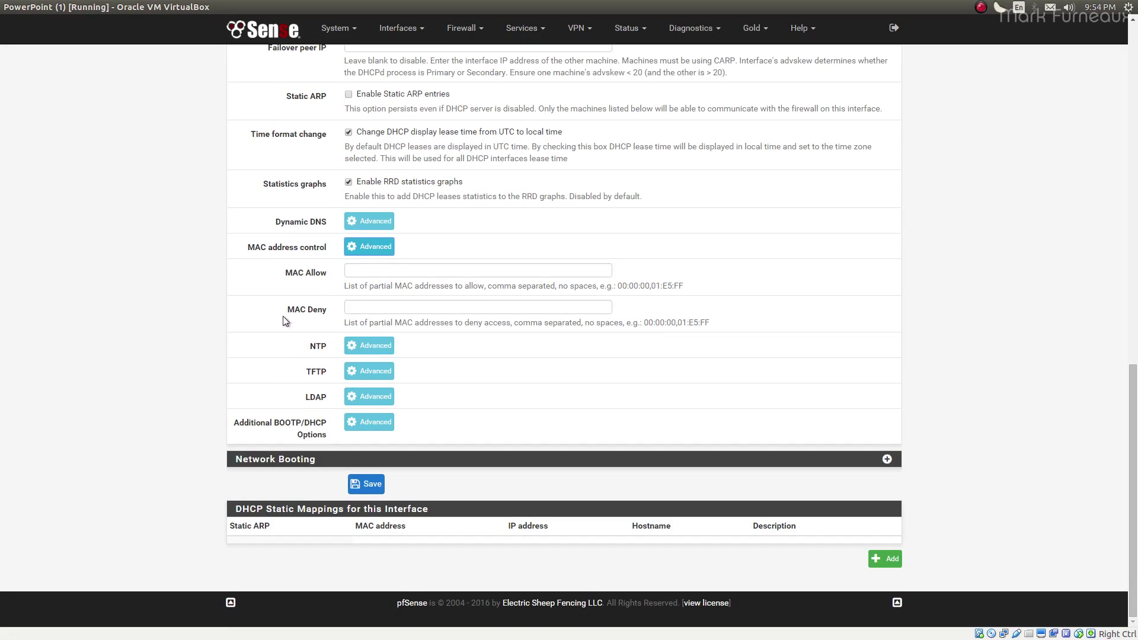
left_click(395, 271)
left_click(409, 306)
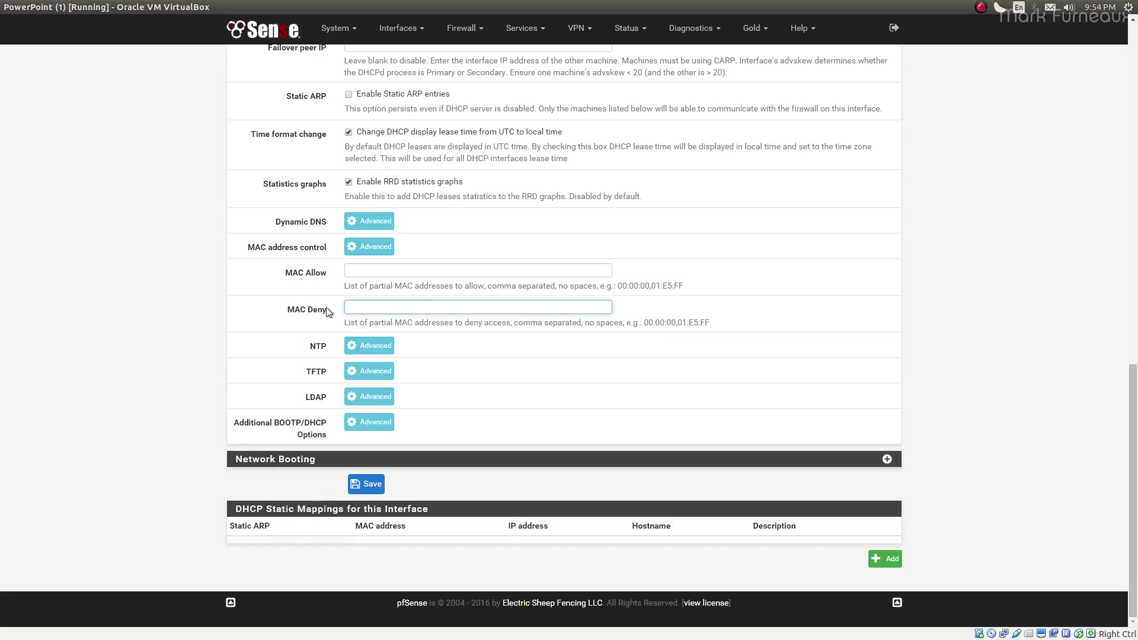
left_click(265, 293)
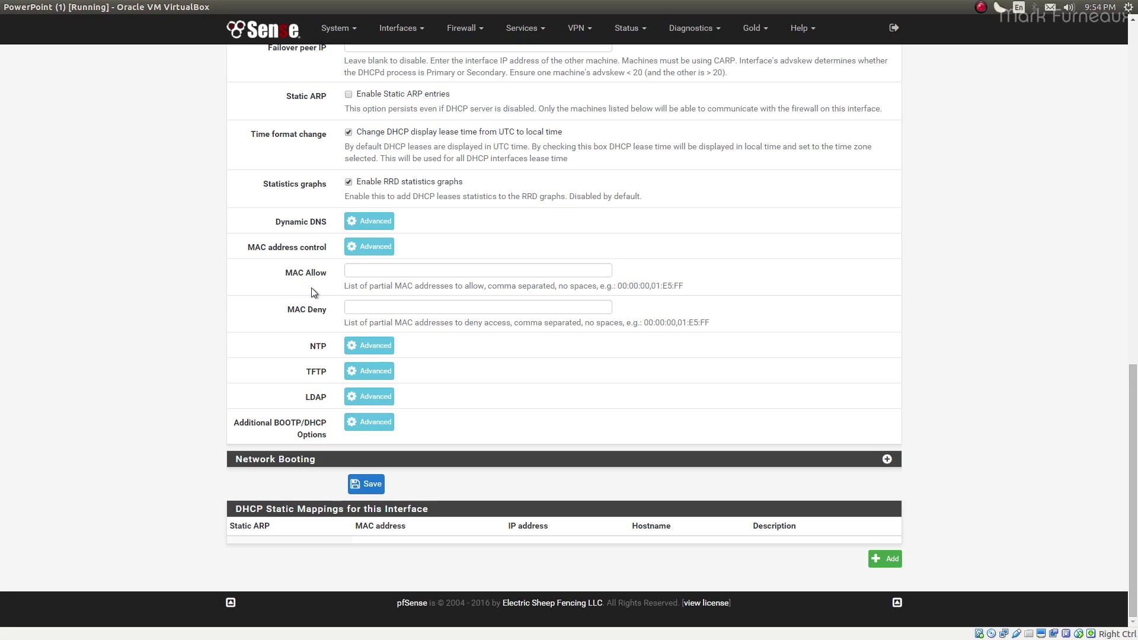
left_click(364, 270)
left_click(366, 306)
left_click(372, 270)
left_click(347, 297)
left_click(367, 307)
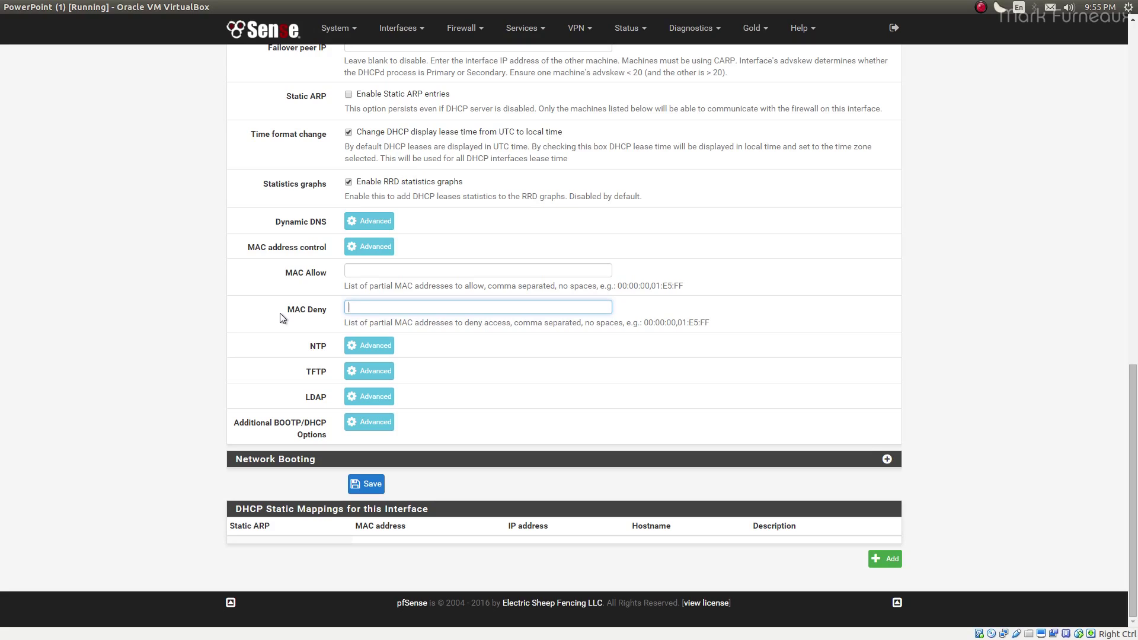
left_click(281, 313)
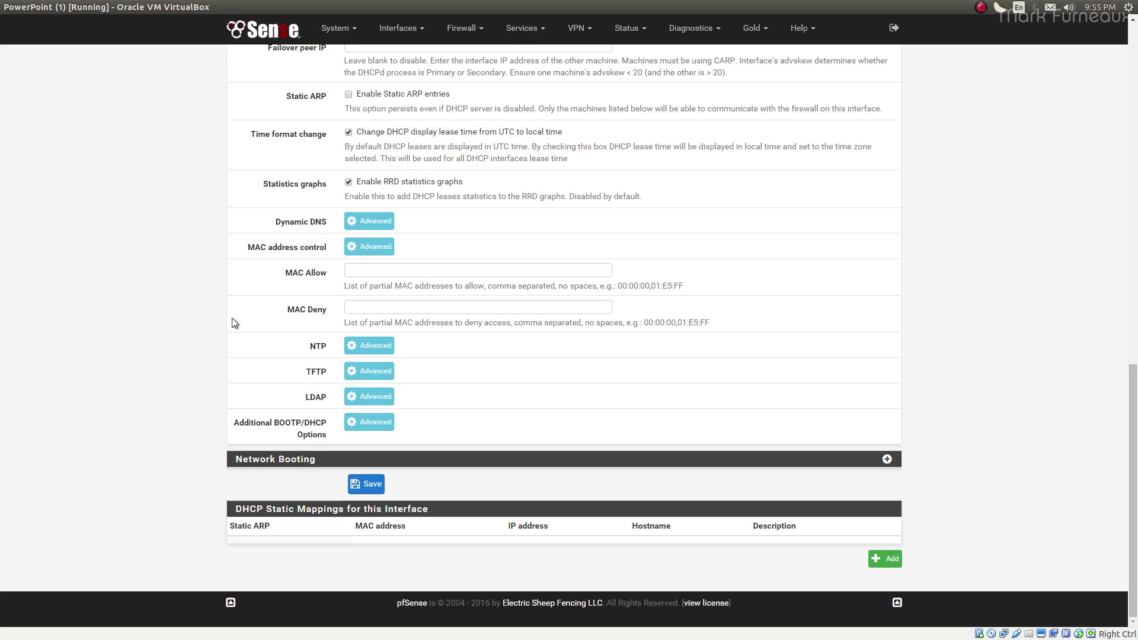
left_click(371, 251)
Step: Expand the advanced NTP options to review both server fields, and locate NTP among the available services
left_click(380, 346)
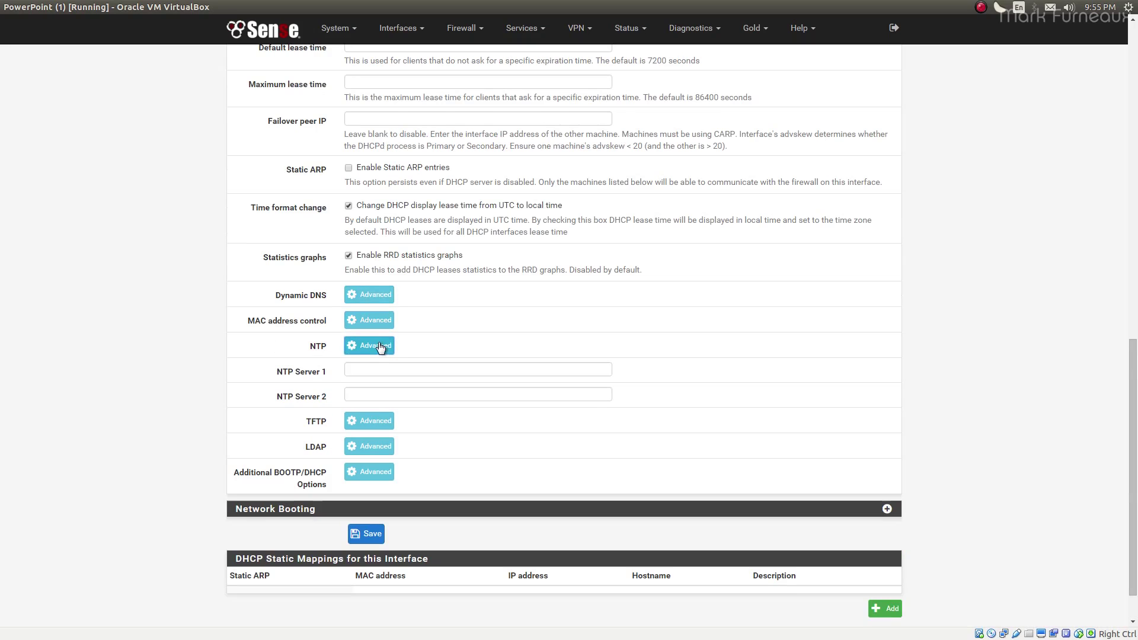
left_click(378, 317)
left_click(381, 343)
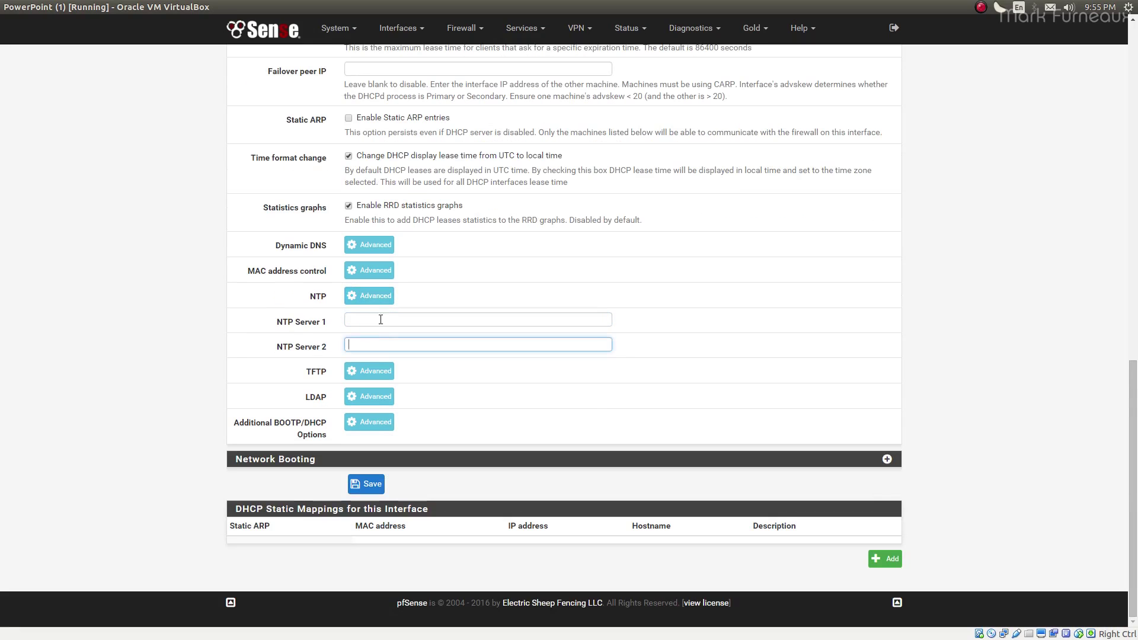
left_click(379, 320)
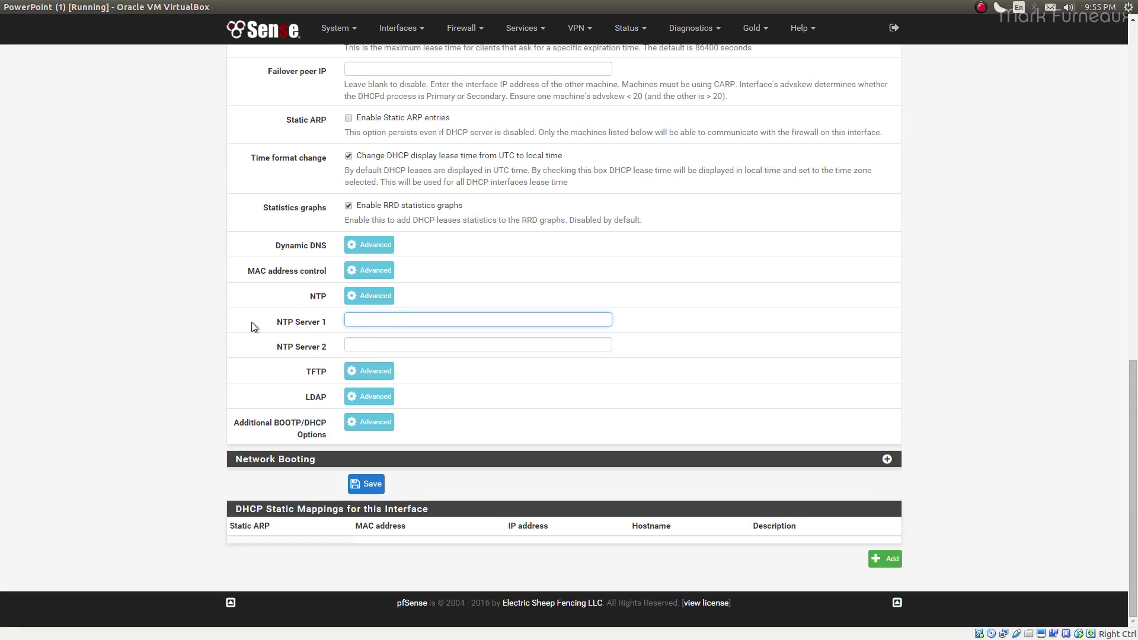
left_click(375, 341)
left_click(376, 323)
left_click(524, 28)
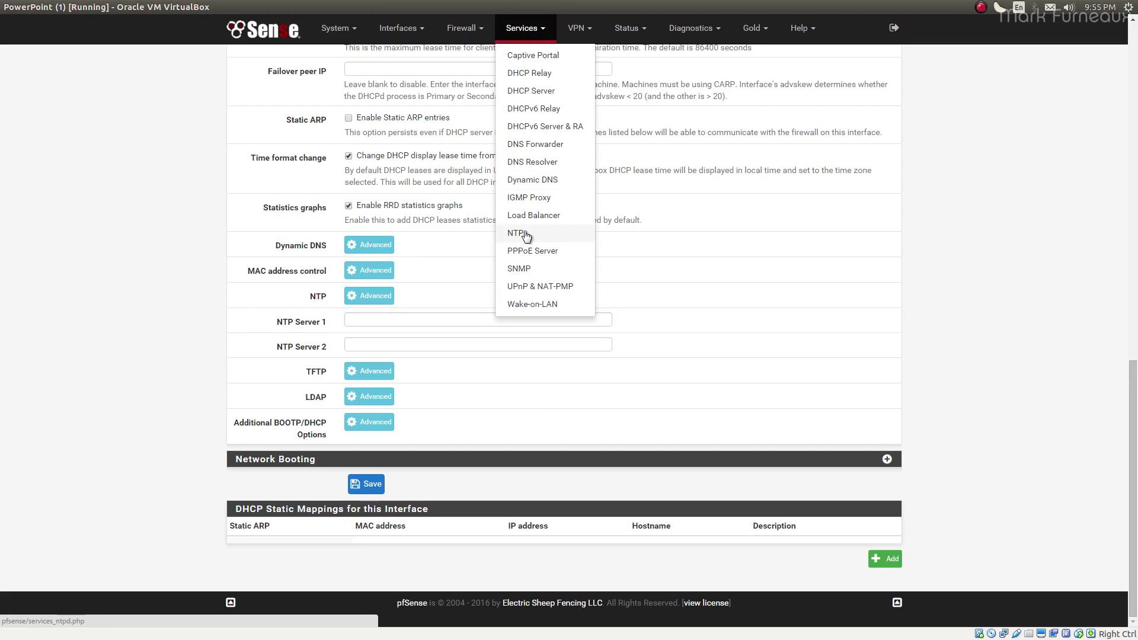
Step: Set NTP Server 1 to 192.168.1.1 for the LAN DHCP server, leaving NTP Server 2 blank
left_click(429, 315)
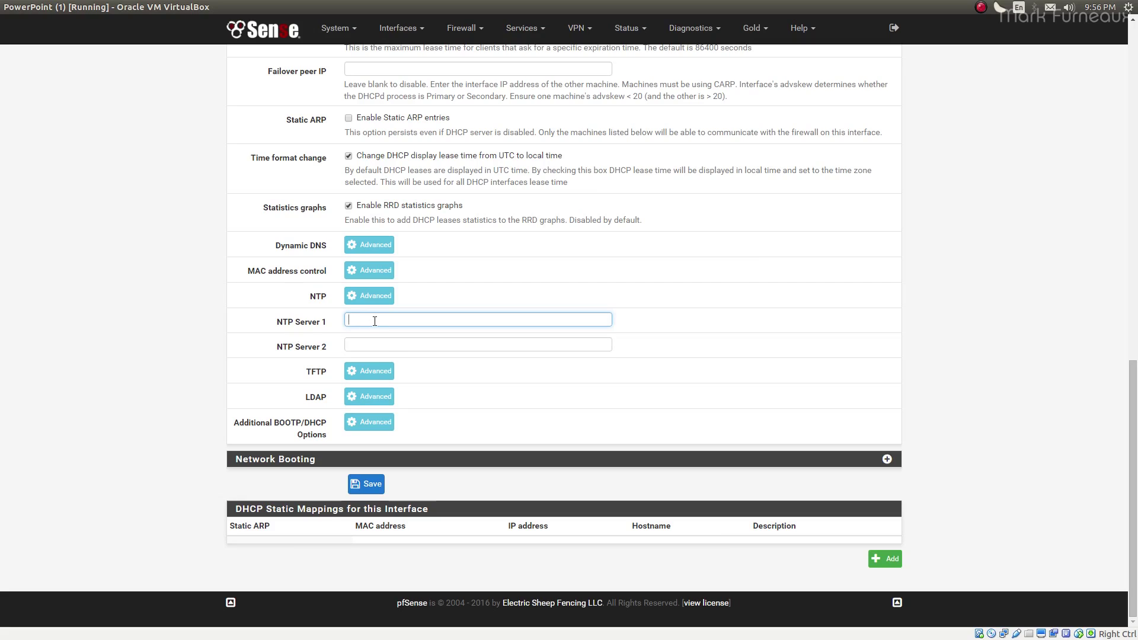
scroll(374, 321, "up", 10)
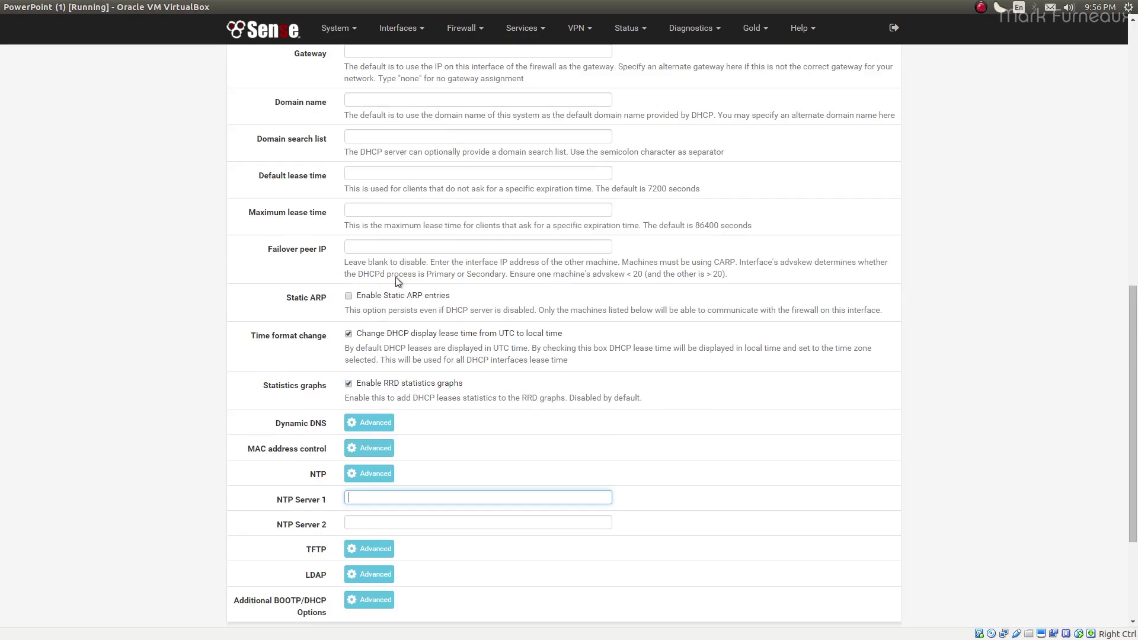
scroll(371, 177, "up", 5)
scroll(378, 352, "down", 15)
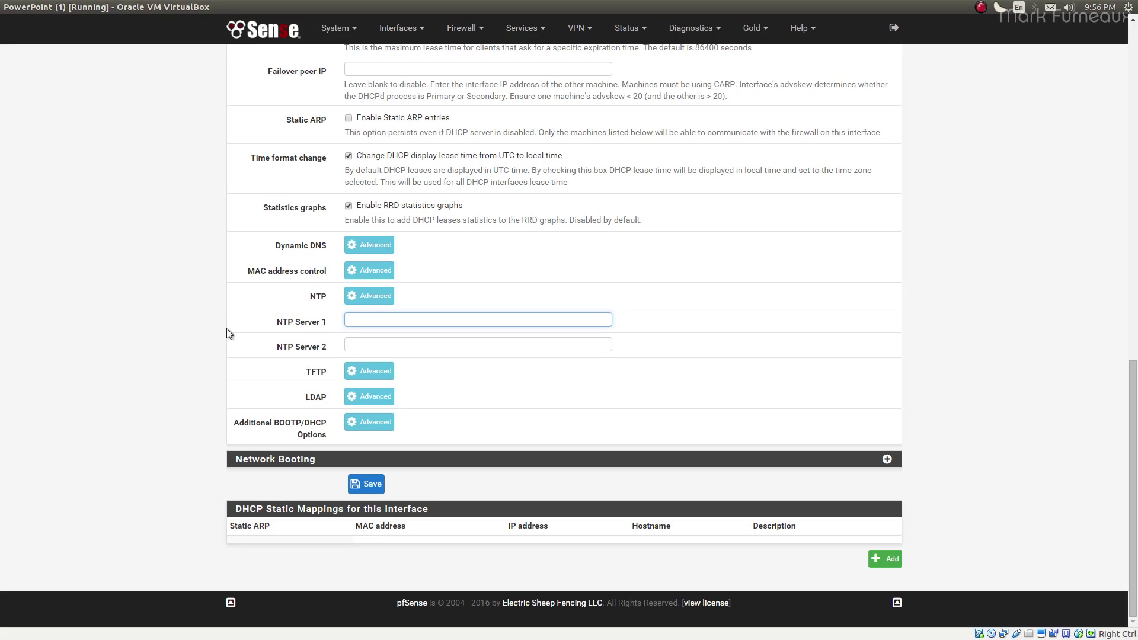
scroll(226, 328, "up", 10)
scroll(216, 350, "down", 10)
type(".16")
left_click(360, 345)
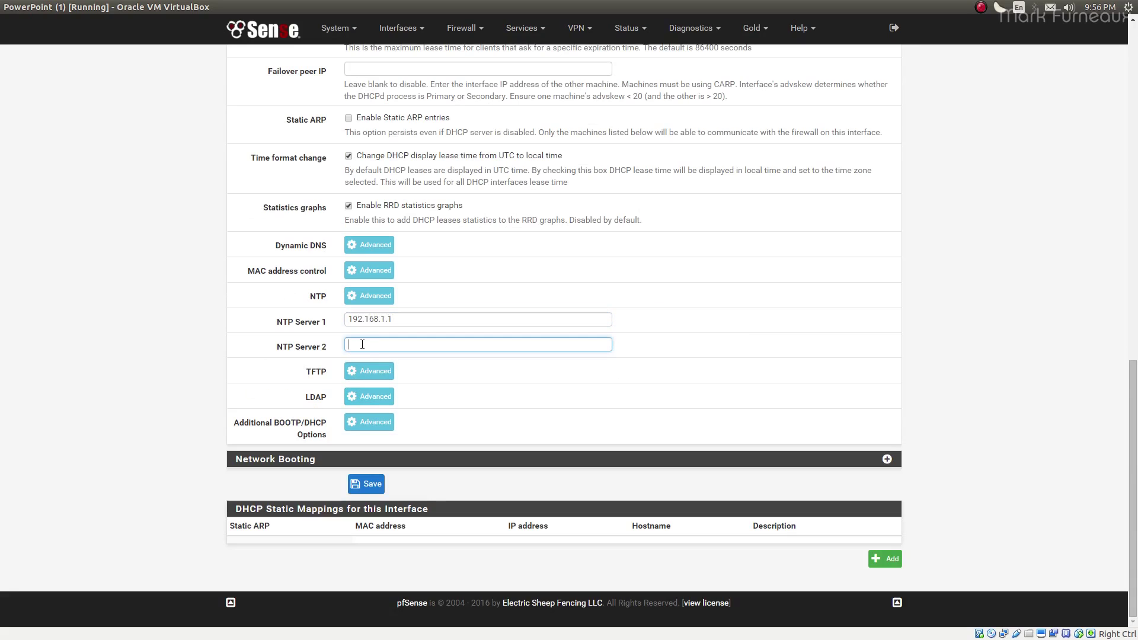
left_click(413, 322)
left_click(414, 347)
left_click(426, 369)
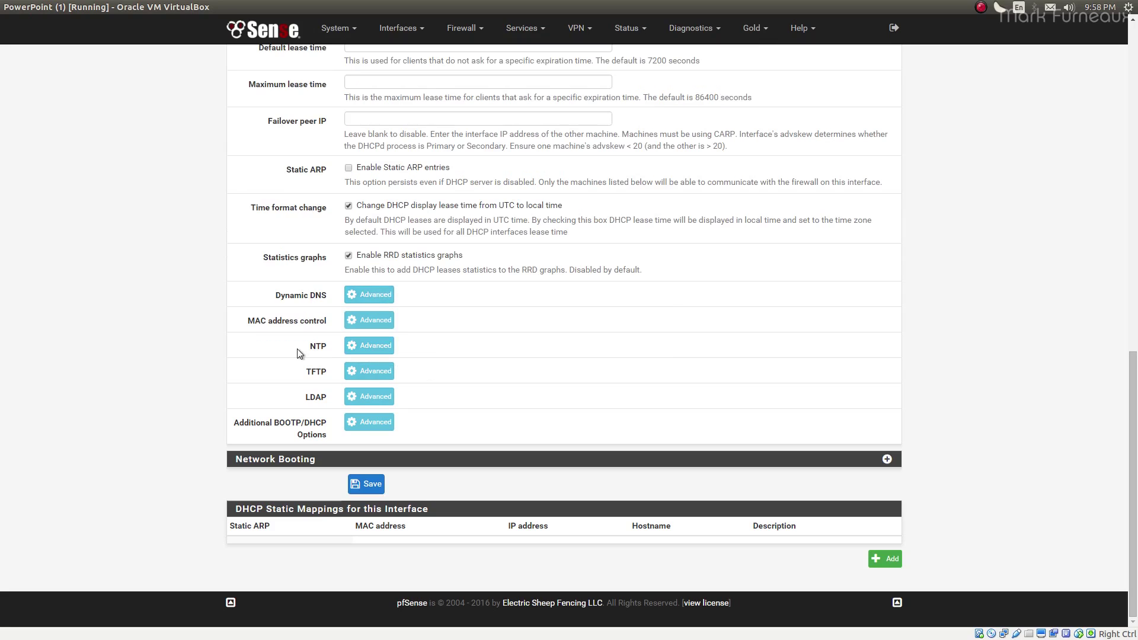
Step: Review the advanced TFTP Server and LDAP Server URI options, leaving both blank and collapsing each one
left_click(367, 373)
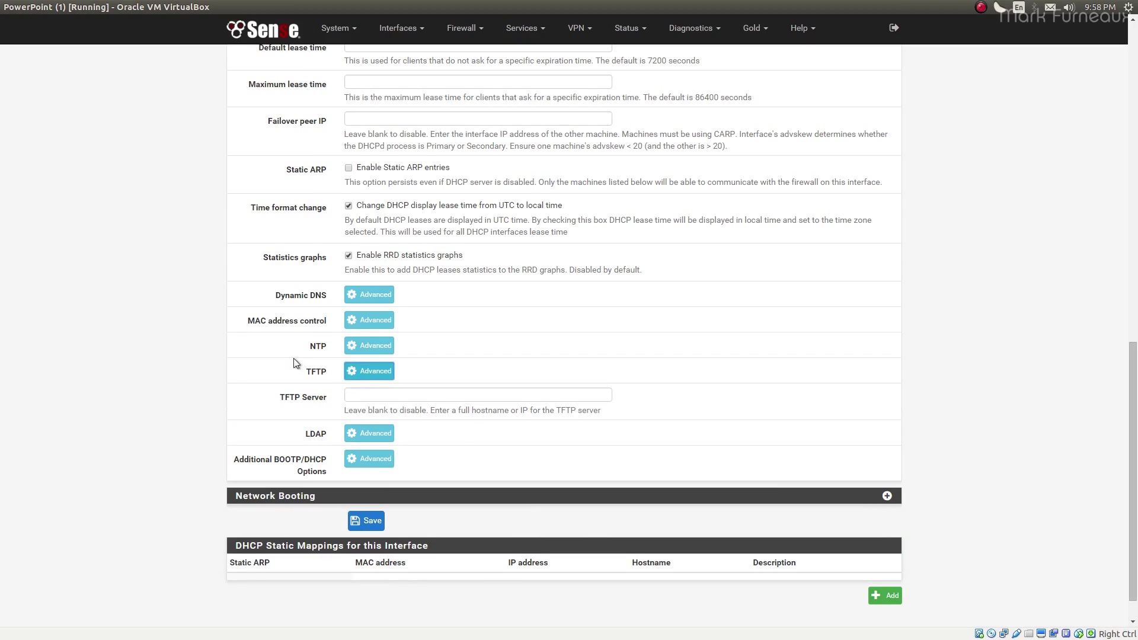
scroll(267, 363, "down", 1)
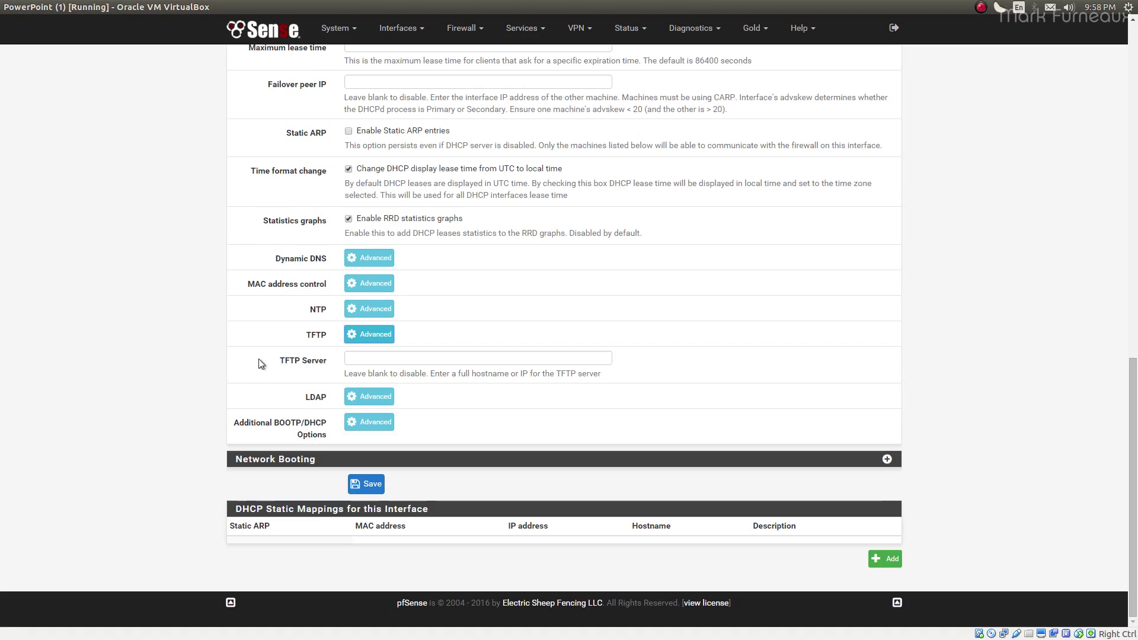
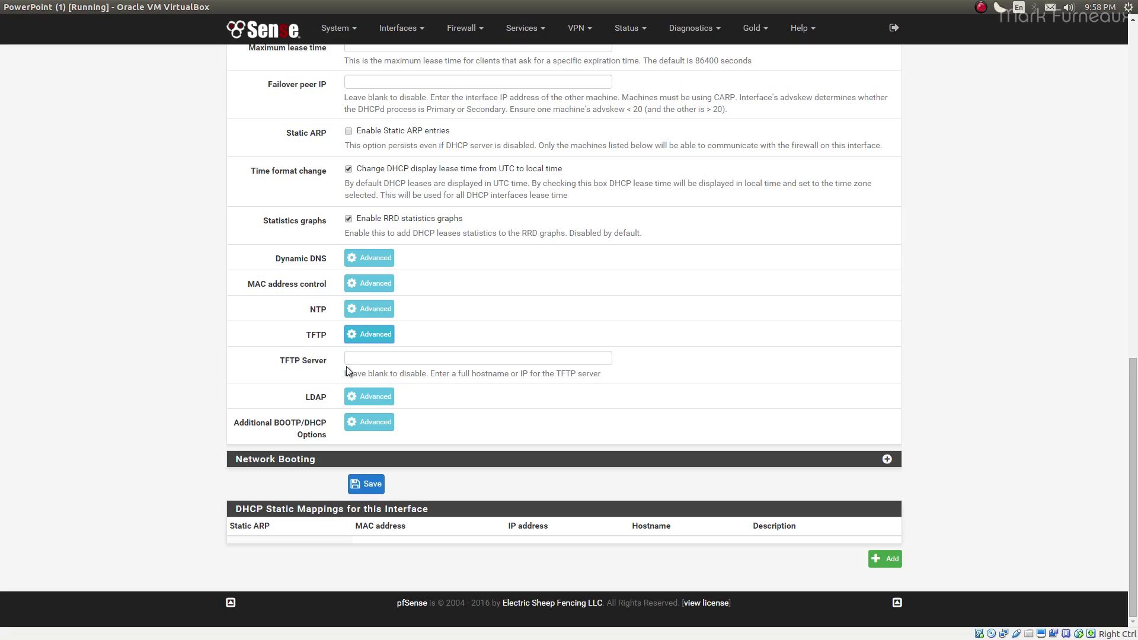
left_click(381, 363)
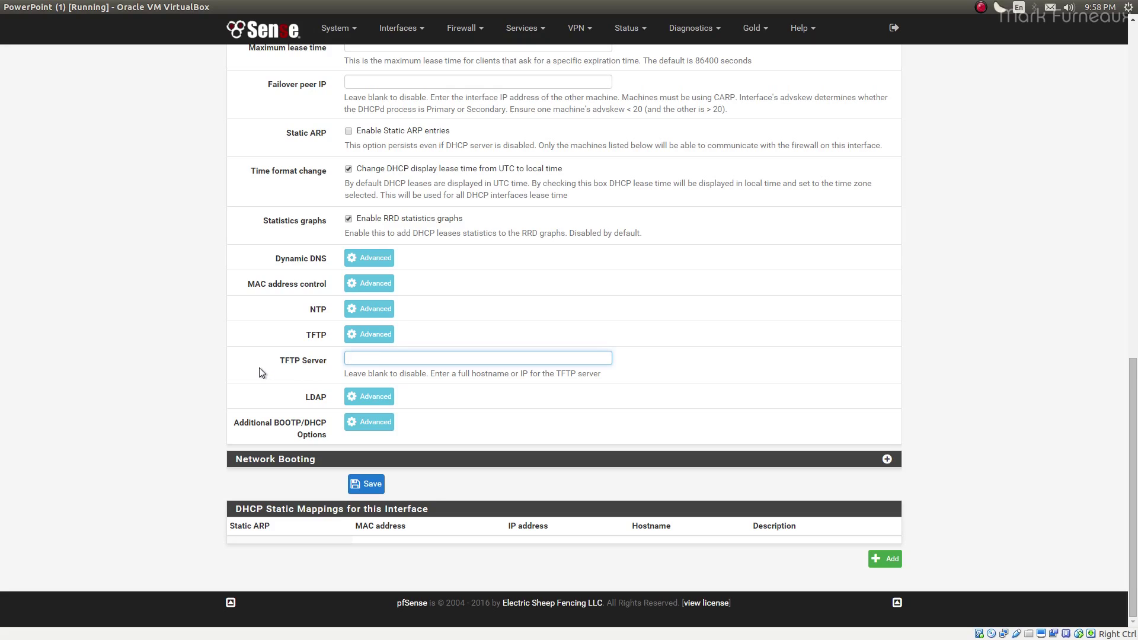
left_click(368, 334)
left_click(365, 393)
scroll(272, 385, "down", 1)
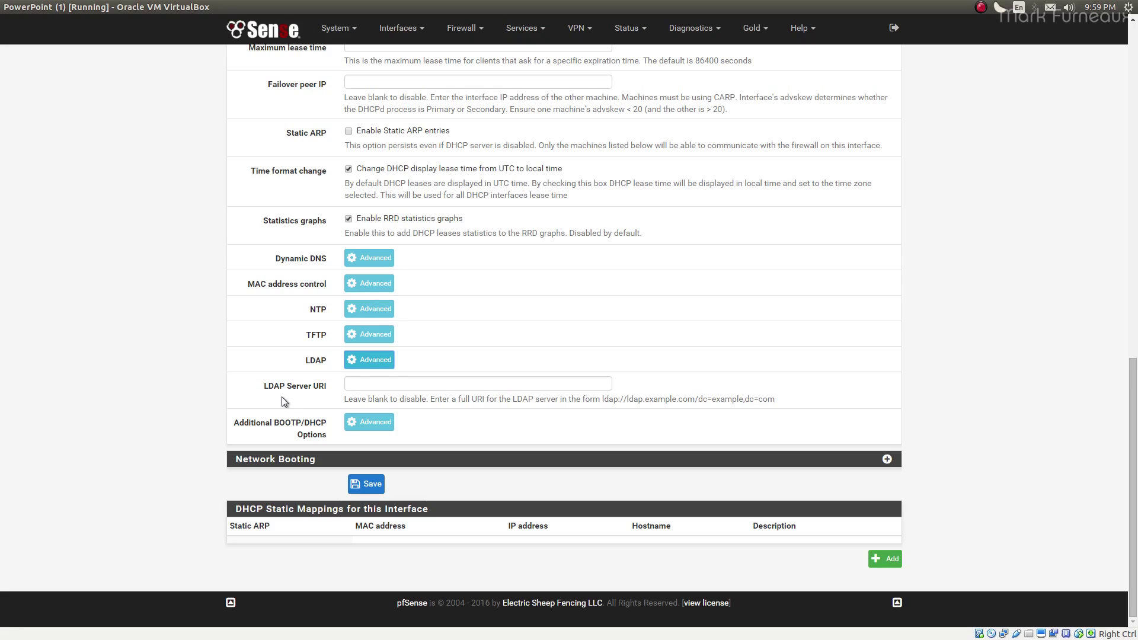
left_click(373, 366)
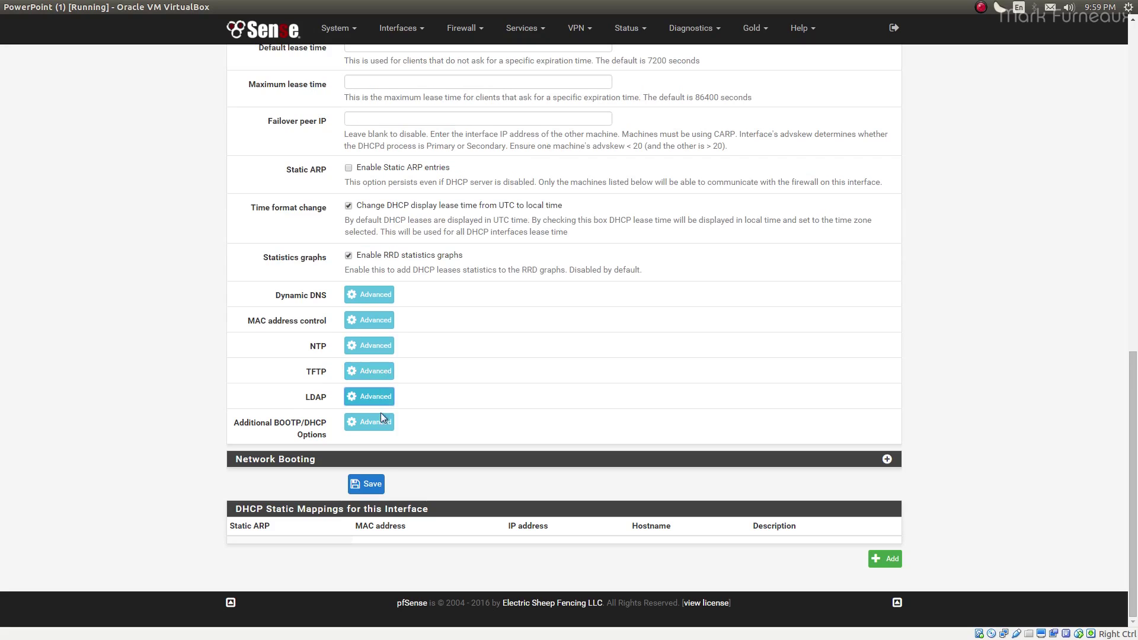
Step: Review the option number, type and value fields of the additional BOOTP/DHCP options, and collapse them unfilled
left_click(379, 417)
scroll(321, 417, "down", 3)
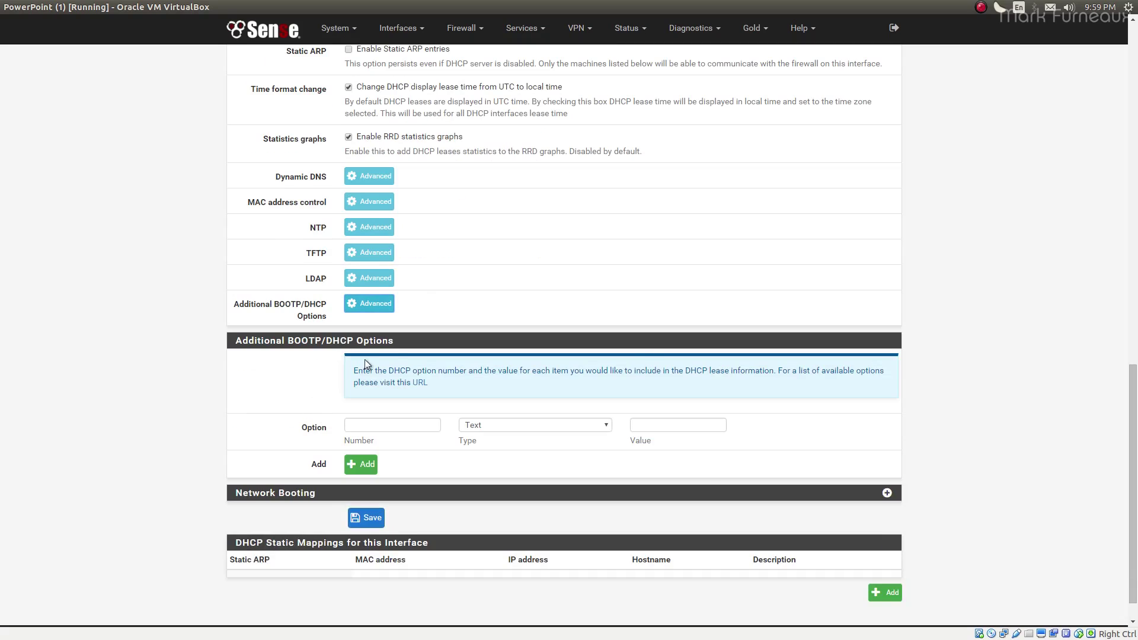
scroll(368, 361, "down", 1)
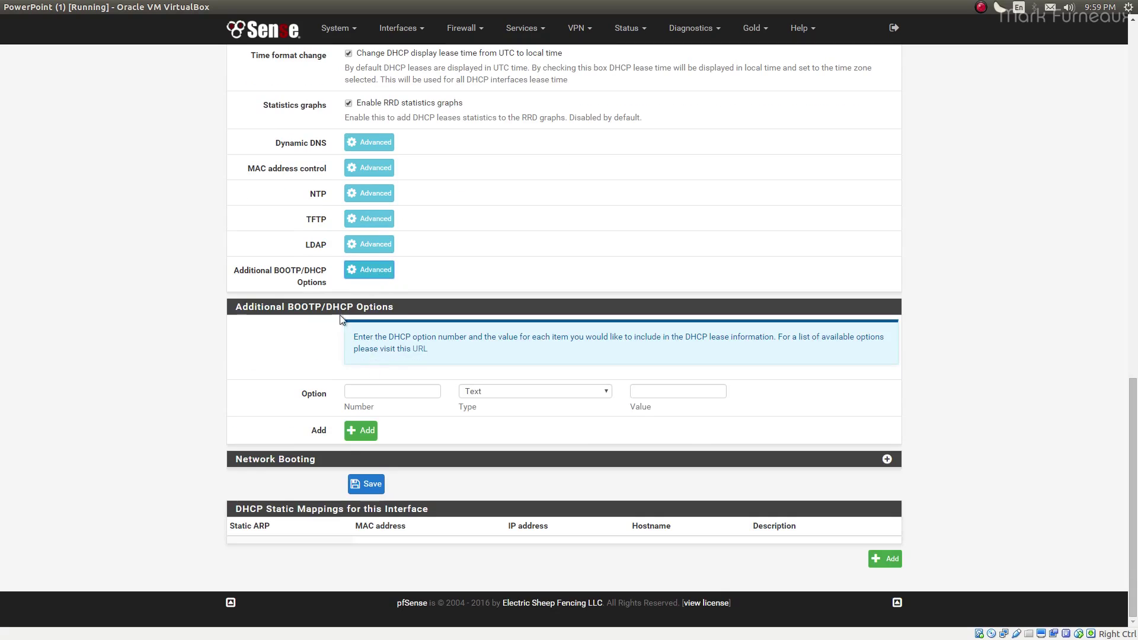
left_click(393, 394)
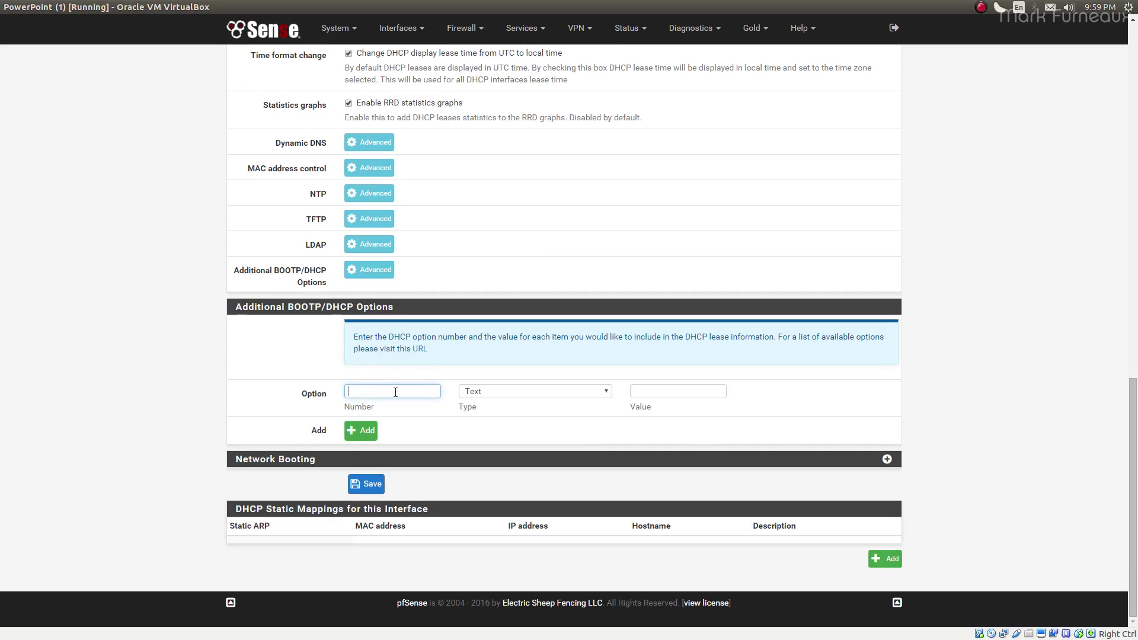
left_click(649, 389)
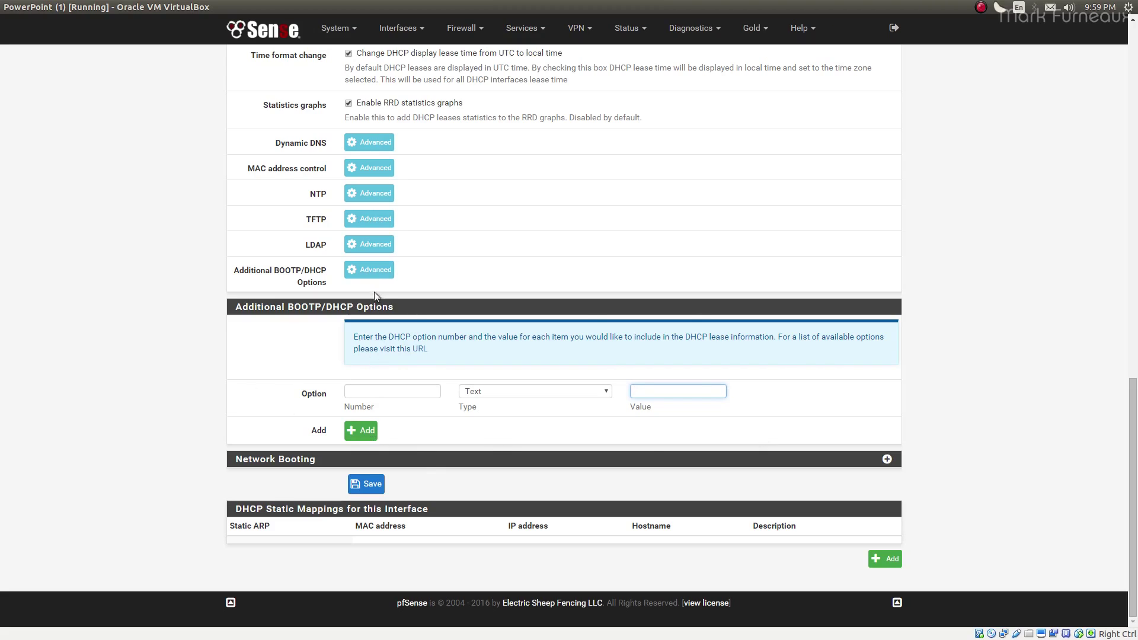
left_click(368, 270)
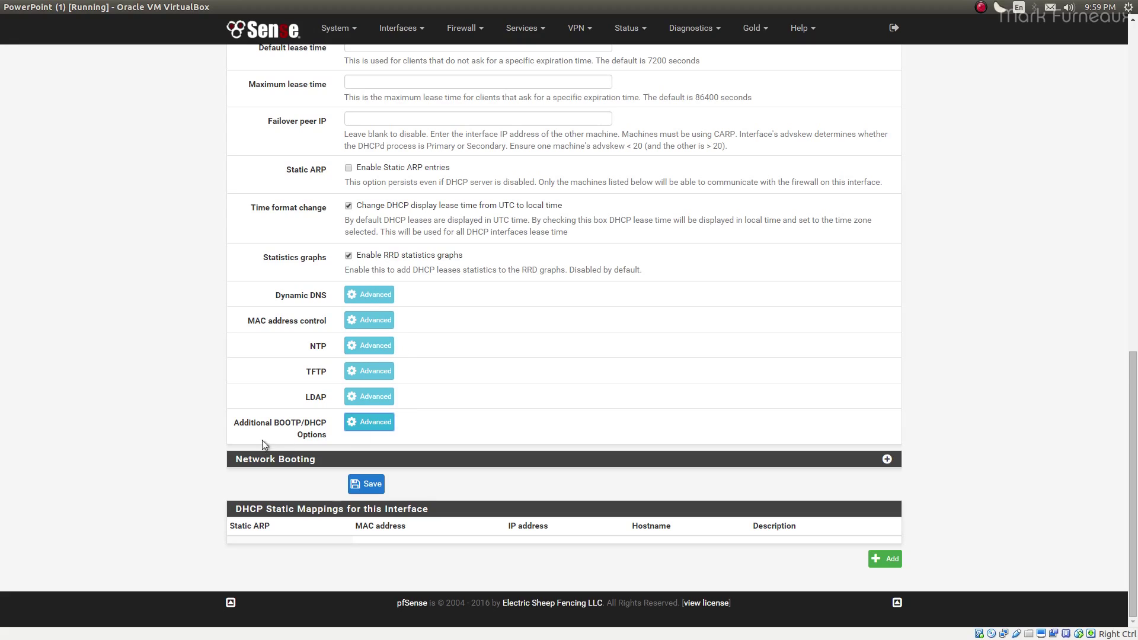
Step: Examine the Network Booting options, including the next server and BIOS/UEFI file names, alongside the TFTP Server field, leaving them blank
left_click(887, 460)
scroll(840, 457, "down", 5)
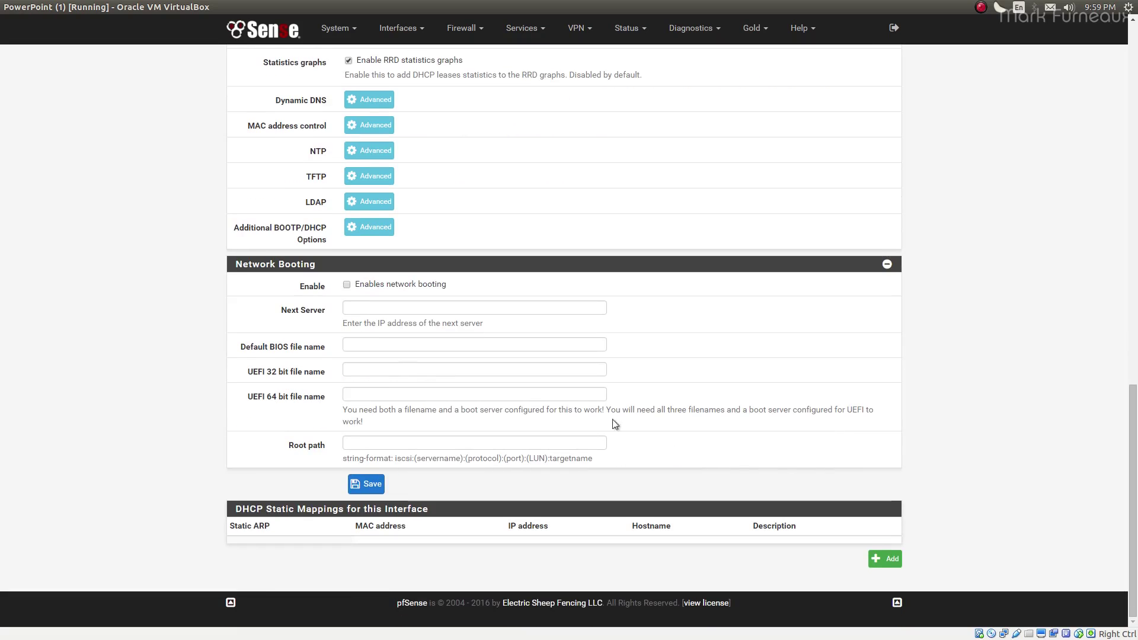
left_click(370, 177)
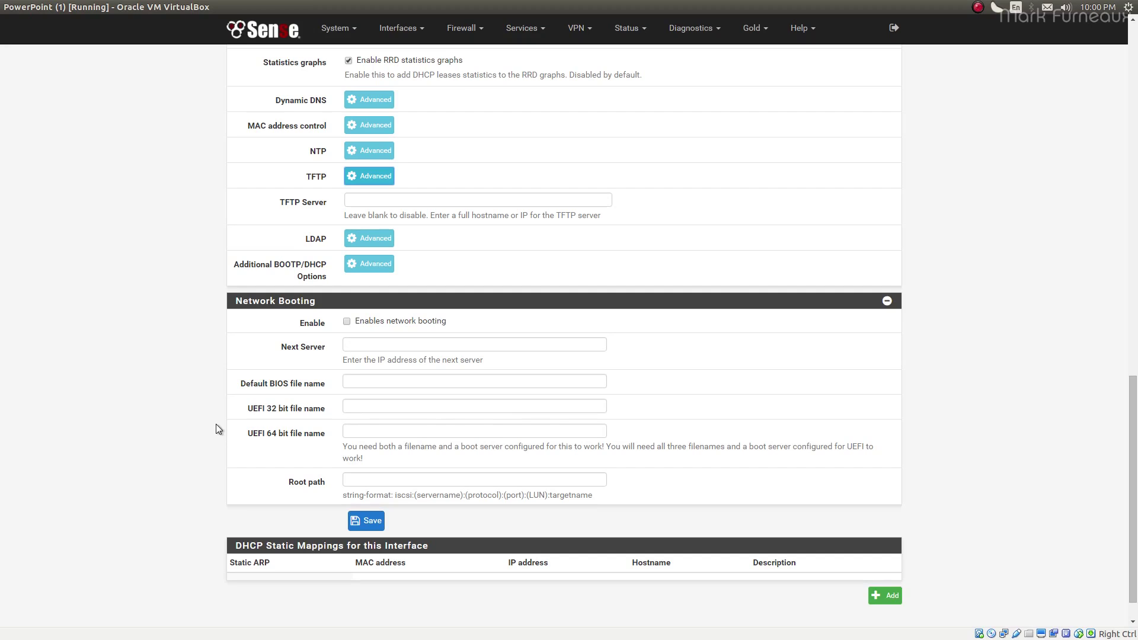
left_click(331, 200)
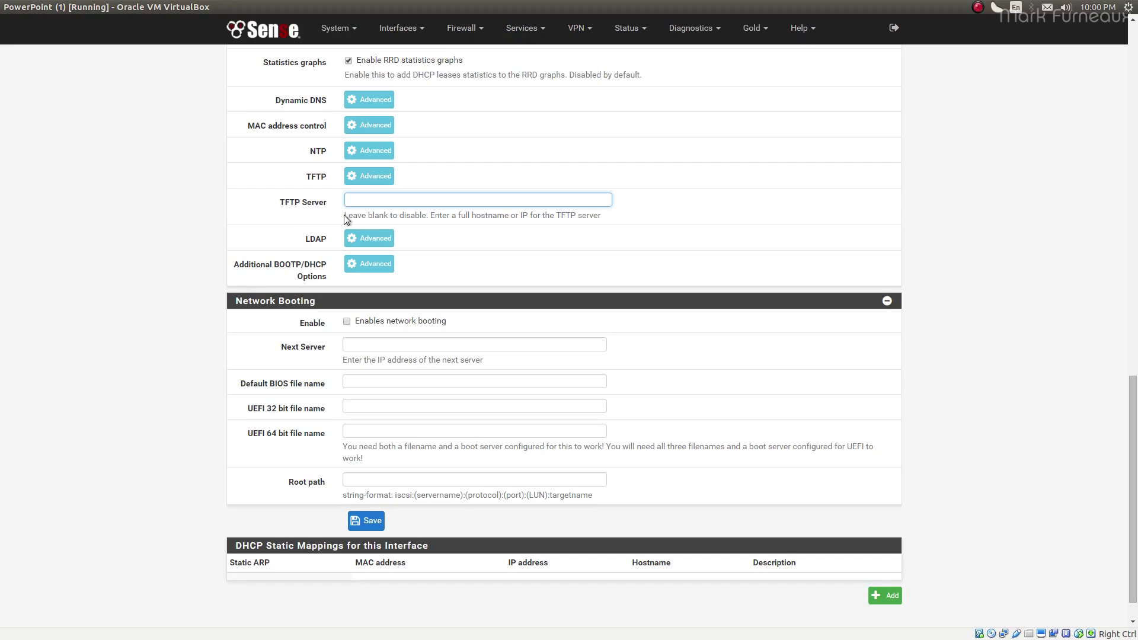
left_click(357, 346)
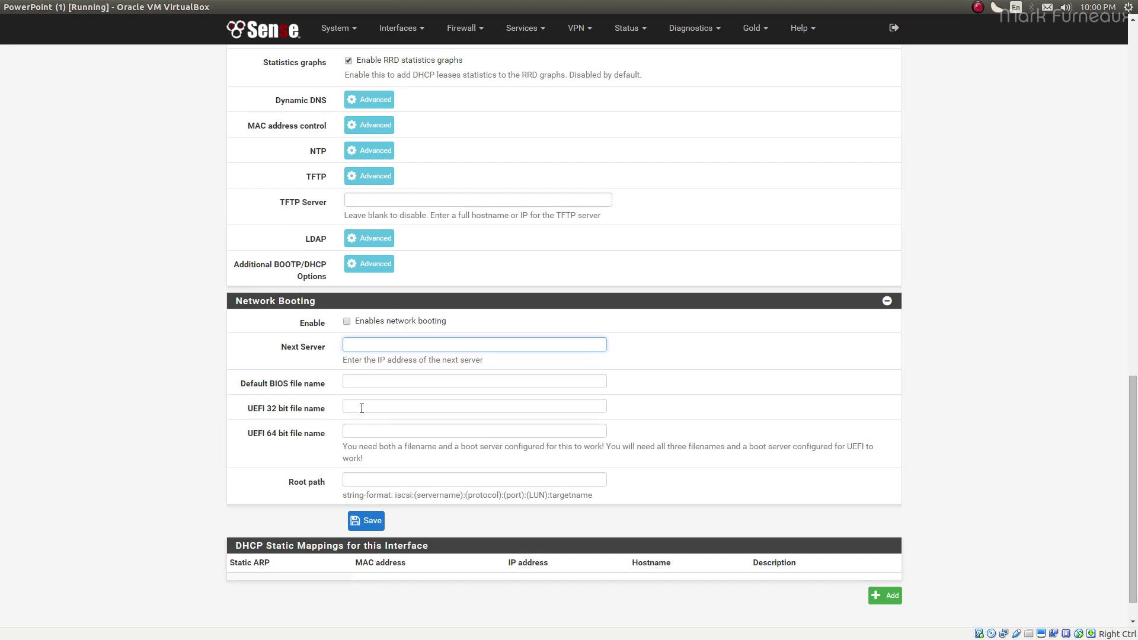
left_click(360, 383)
left_click(362, 407)
left_click(365, 430)
left_click(367, 409)
left_click(366, 383)
left_click(367, 406)
left_click(364, 431)
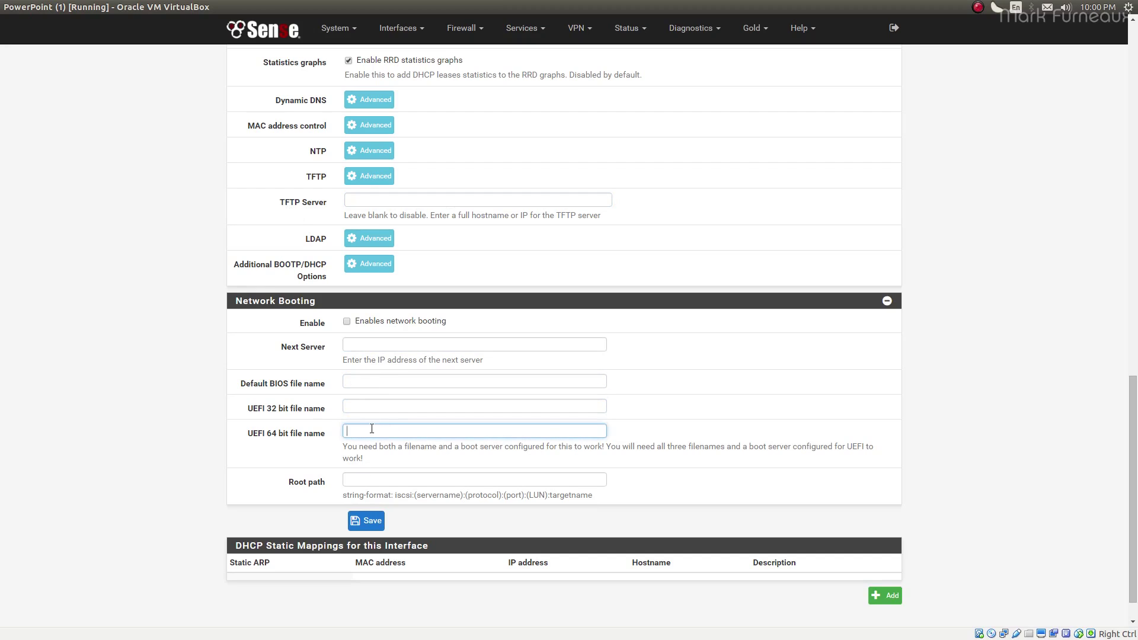
left_click(363, 380)
left_click(360, 431)
left_click(885, 301)
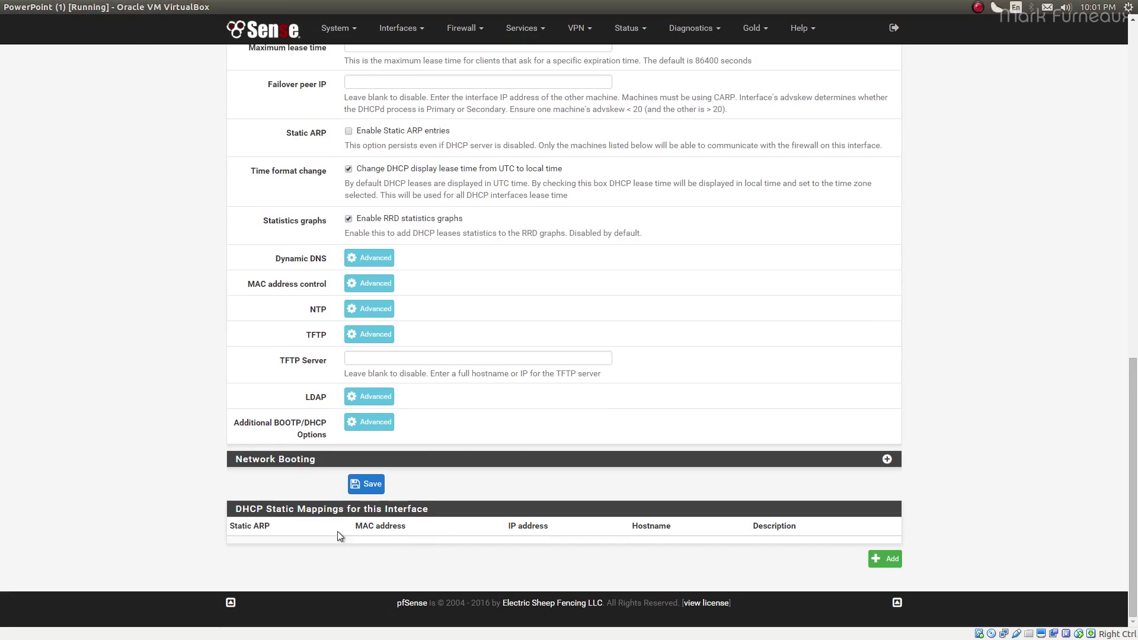
Step: Save the LAN DHCP server settings and open a new static DHCP mapping for the LAN interface
left_click(371, 487)
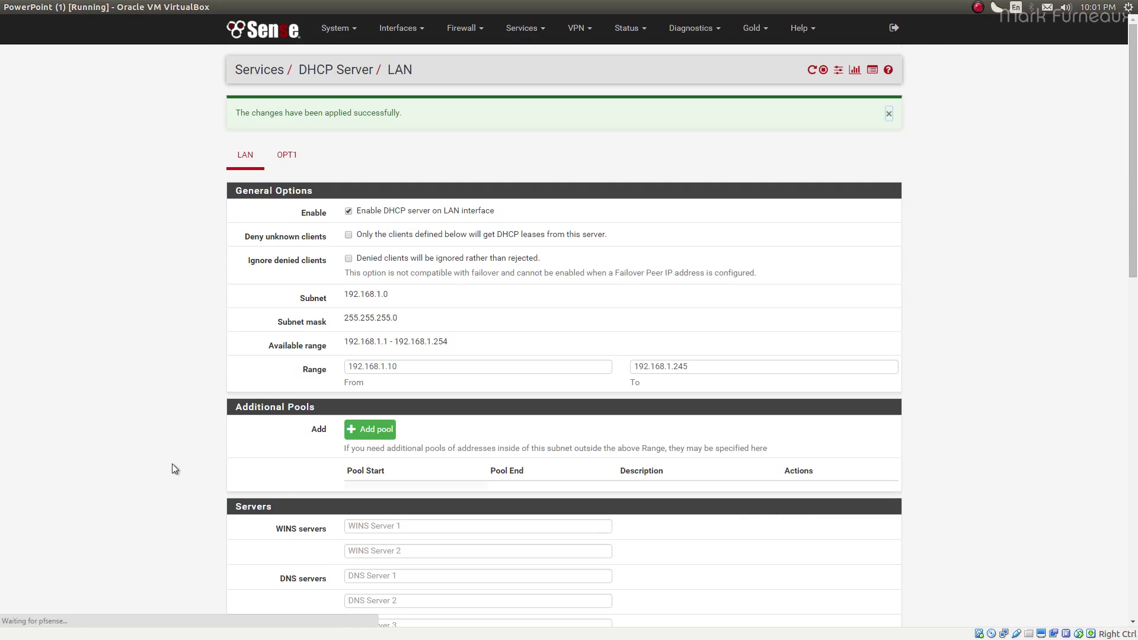
scroll(297, 463, "down", 15)
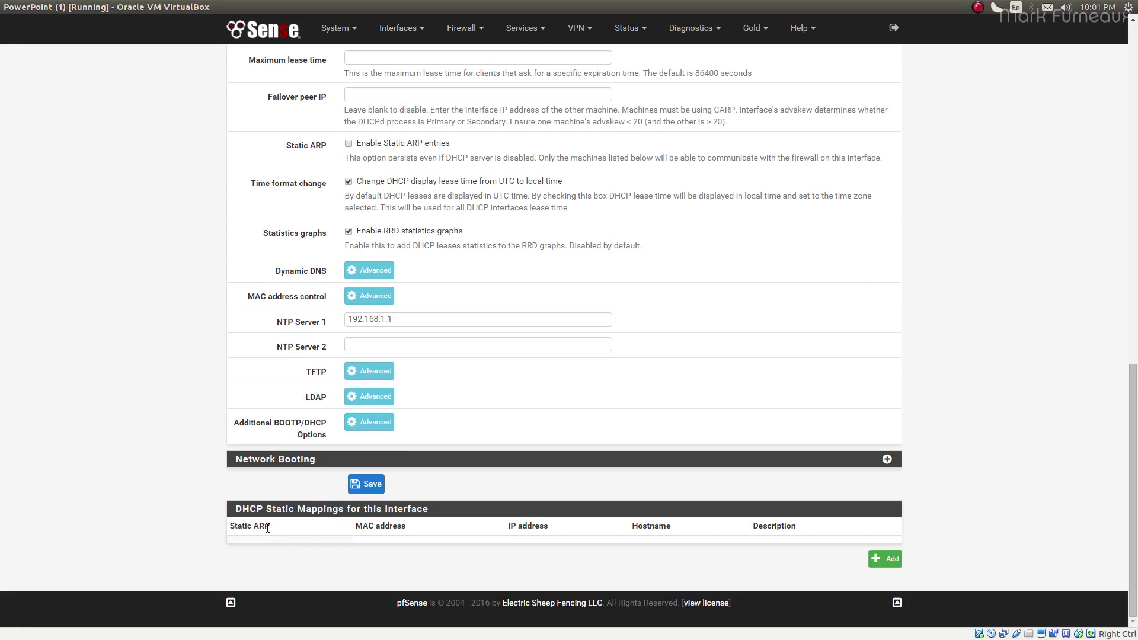
left_click(884, 560)
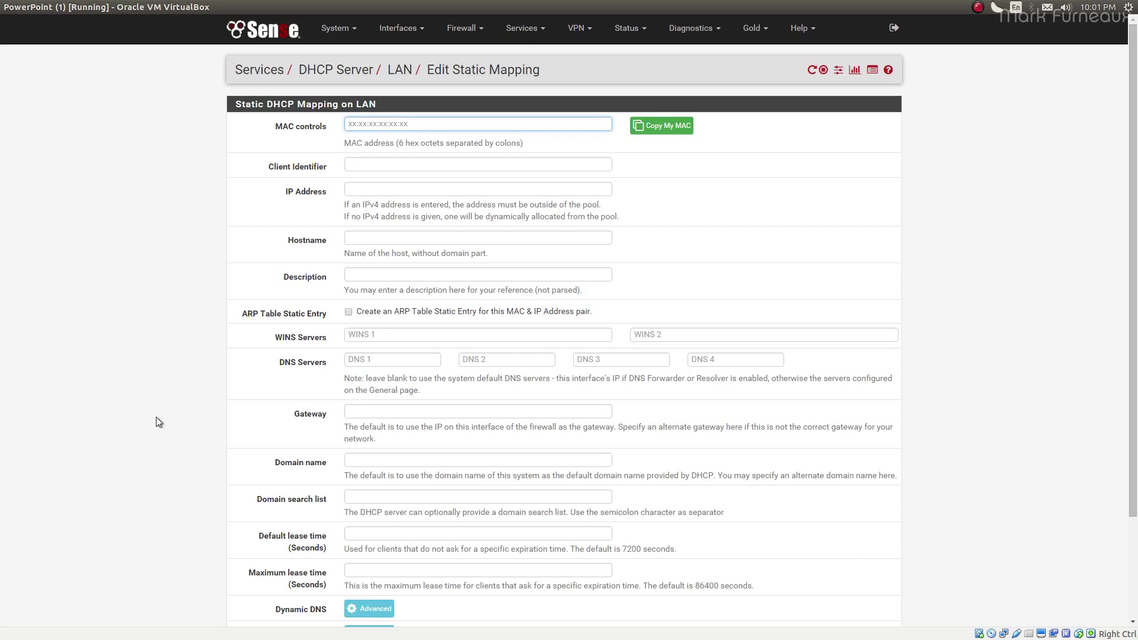
Step: Return to the LAN DHCP server settings and review the page from the general options down to the static mappings list
key("alt+Left")
key("alt+Left")
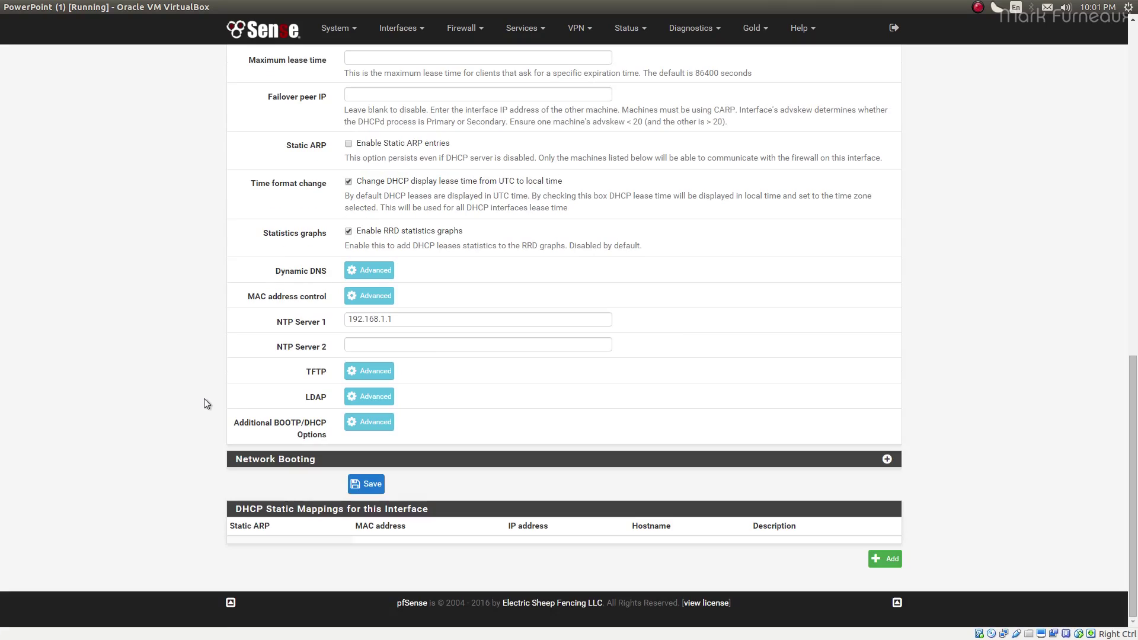
scroll(204, 398, "up", 5)
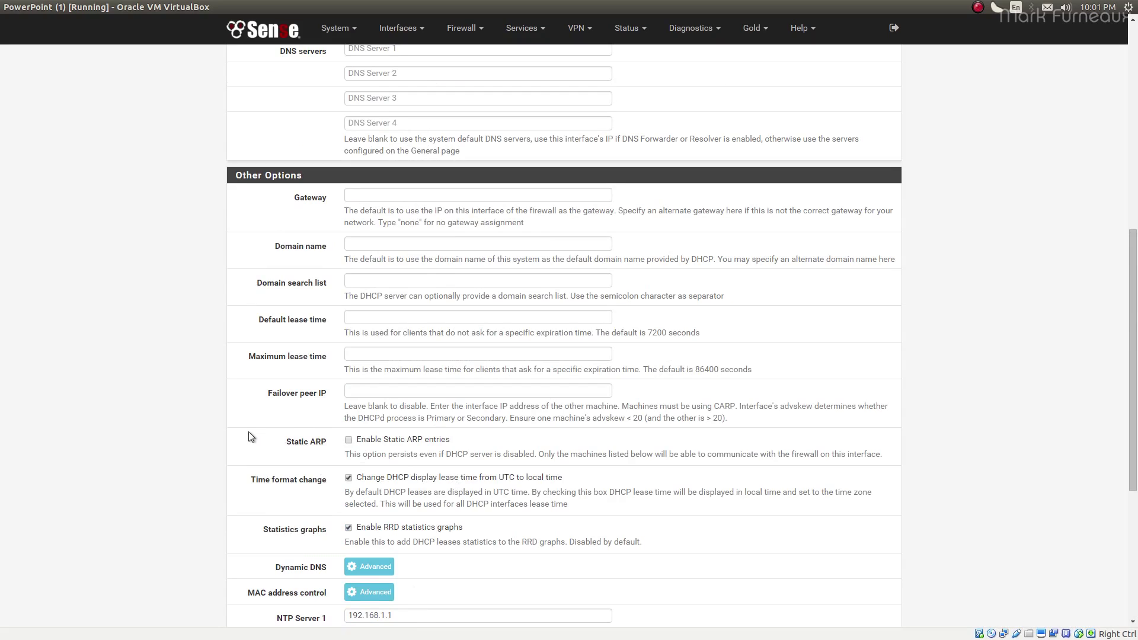
scroll(248, 436, "down", 5)
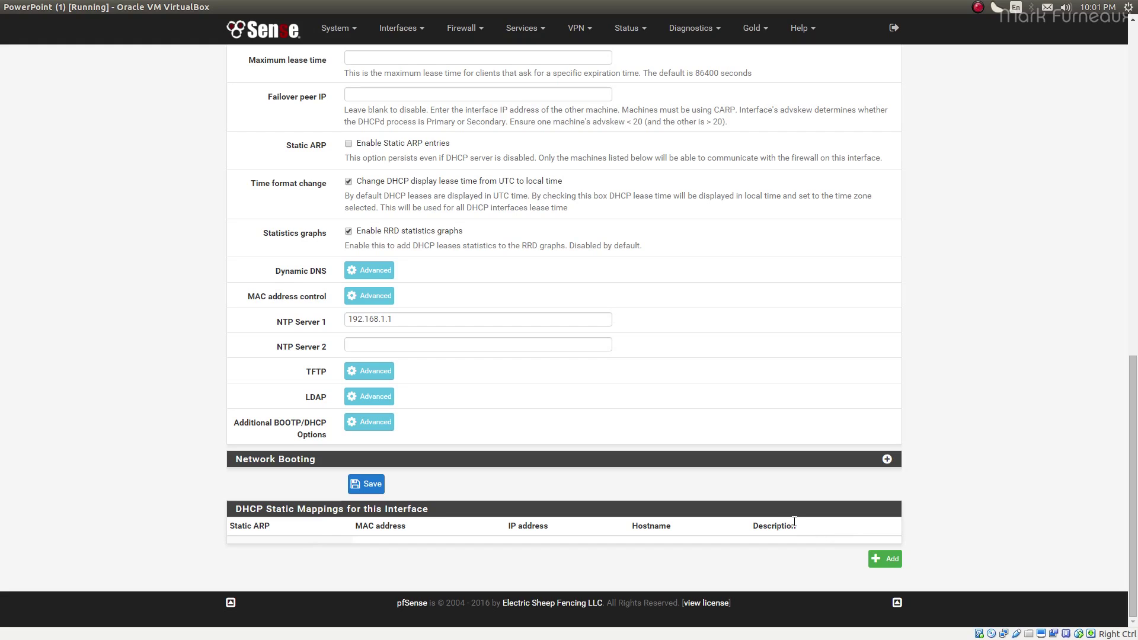
scroll(703, 513, "up", 15)
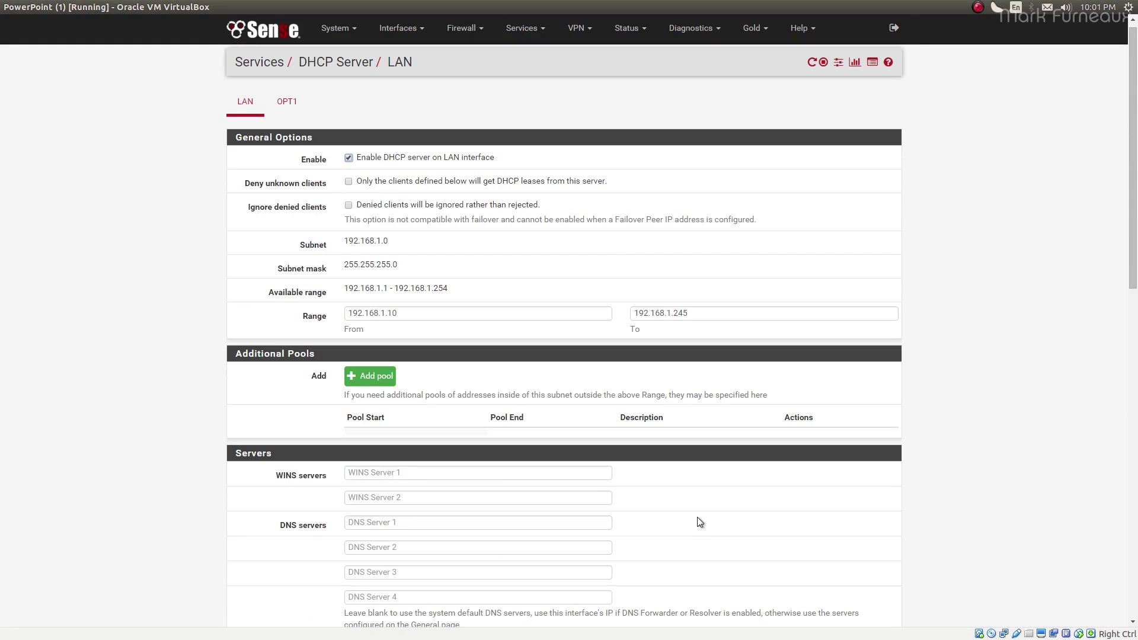
scroll(695, 524, "down", 8)
scroll(503, 553, "up", 8)
scroll(321, 323, "down", 15)
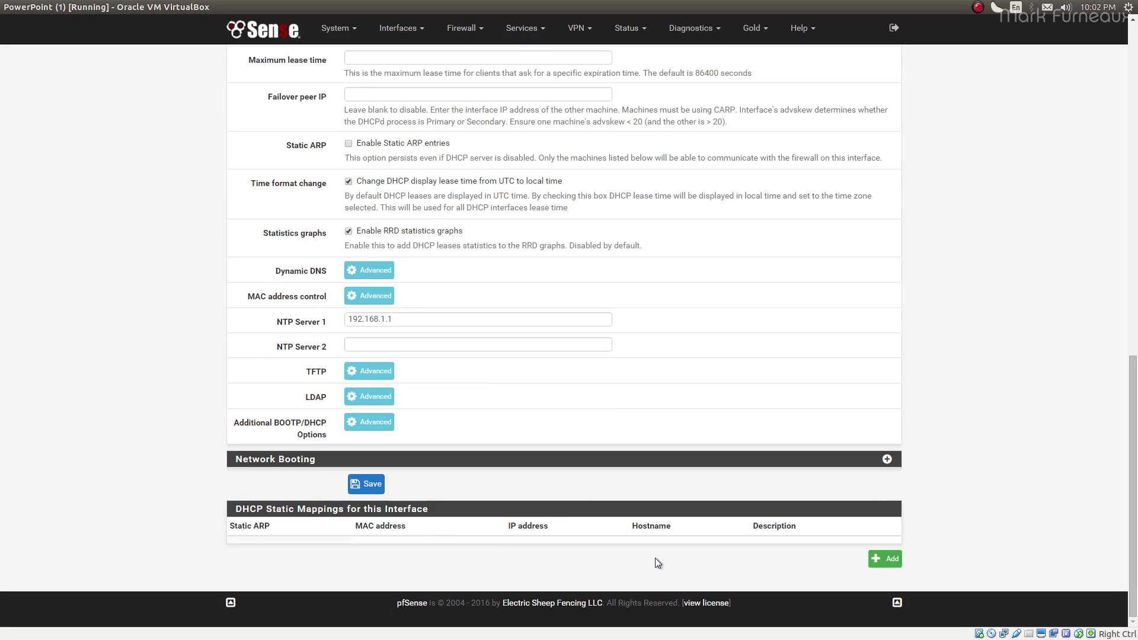
Step: Open a new static DHCP mapping for LAN and examine its MAC address, client identifier, IP address and hostname fields, leaving them blank
left_click(885, 561)
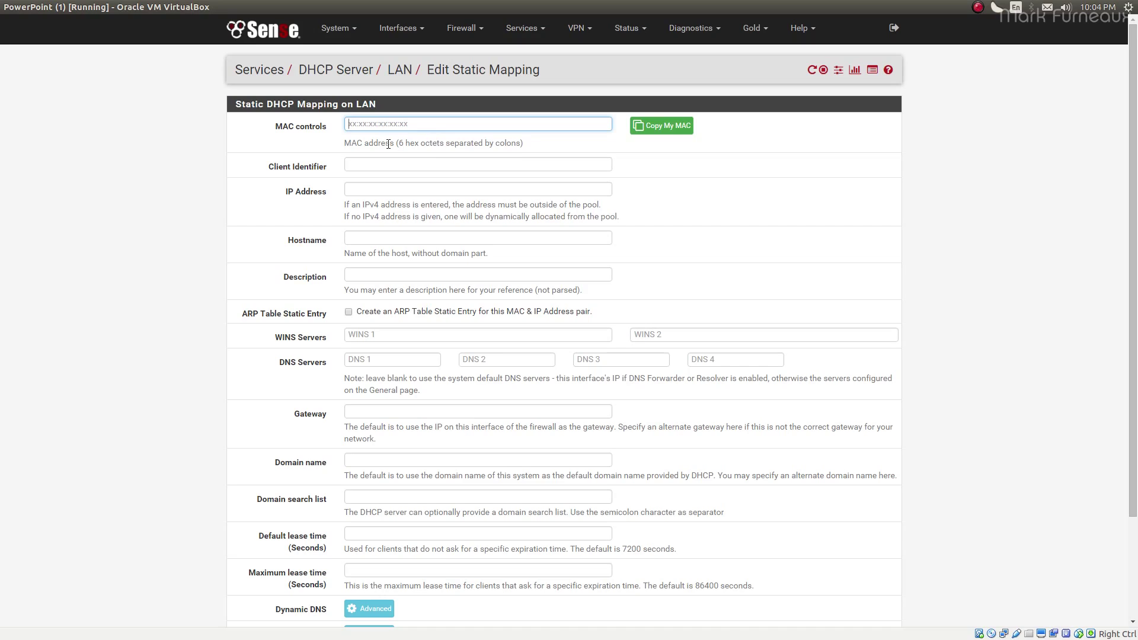
left_click(277, 167)
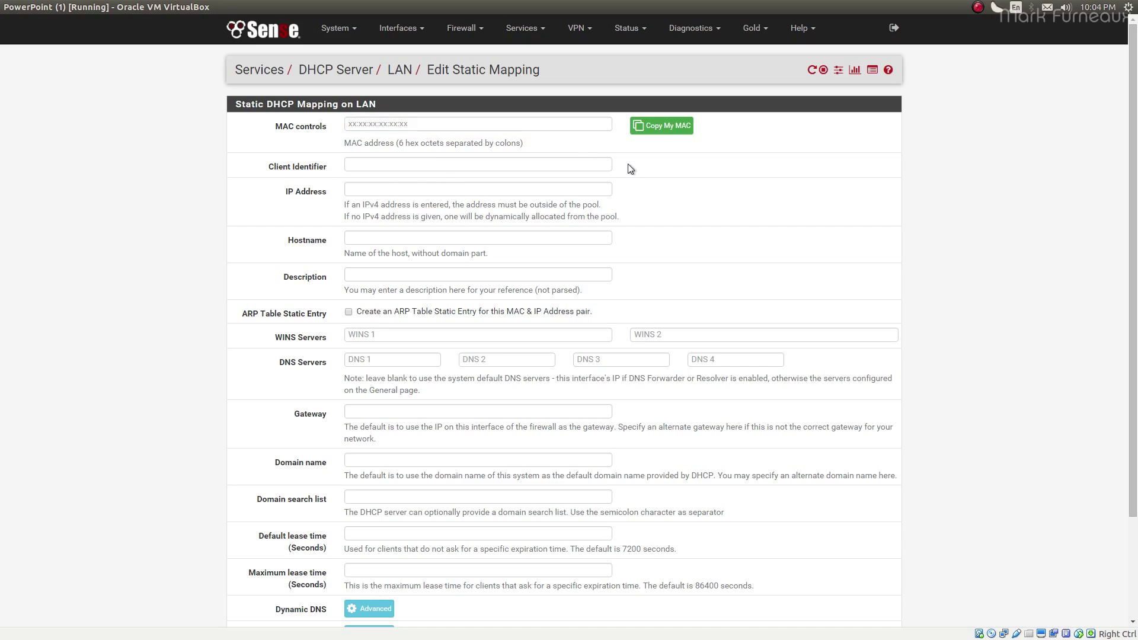
scroll(629, 169, "down", 2)
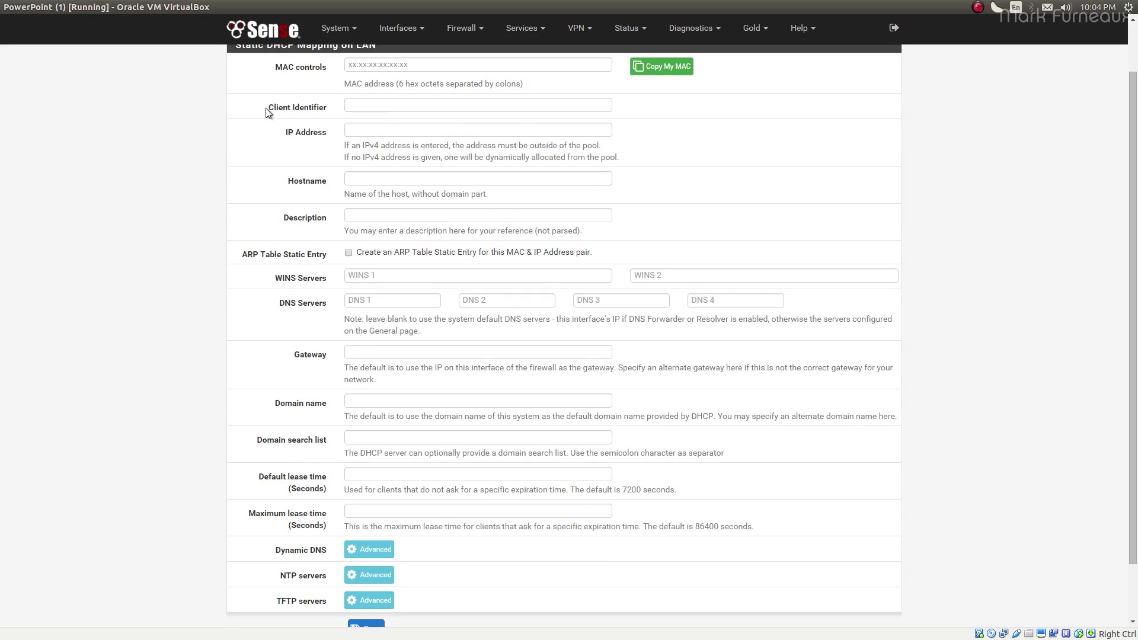
scroll(266, 108, "up", 2)
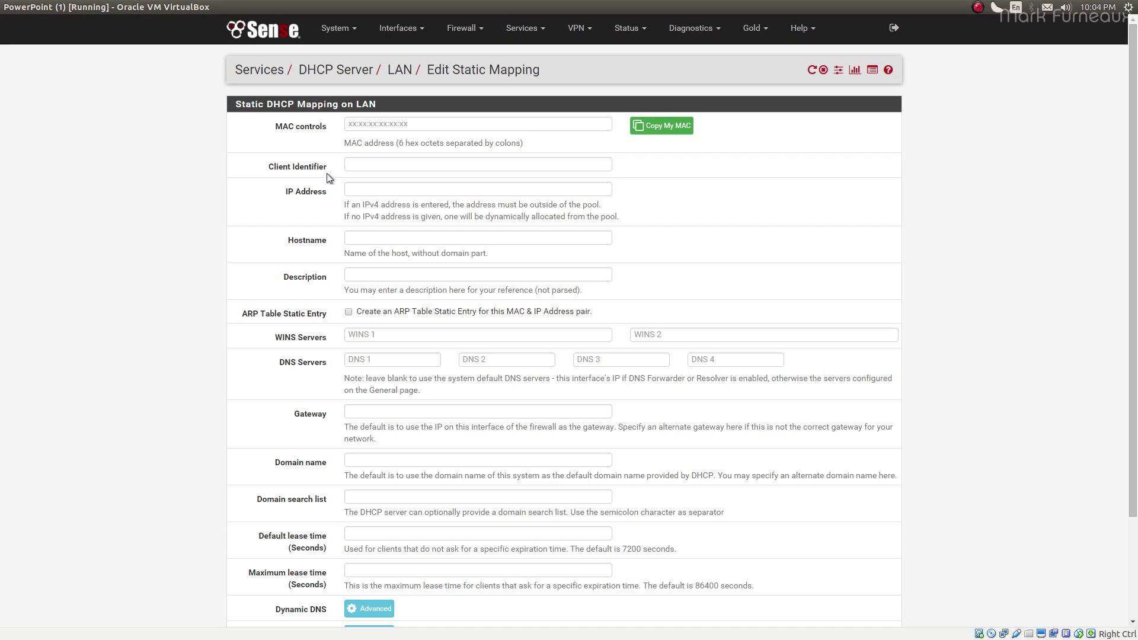
left_click(364, 170)
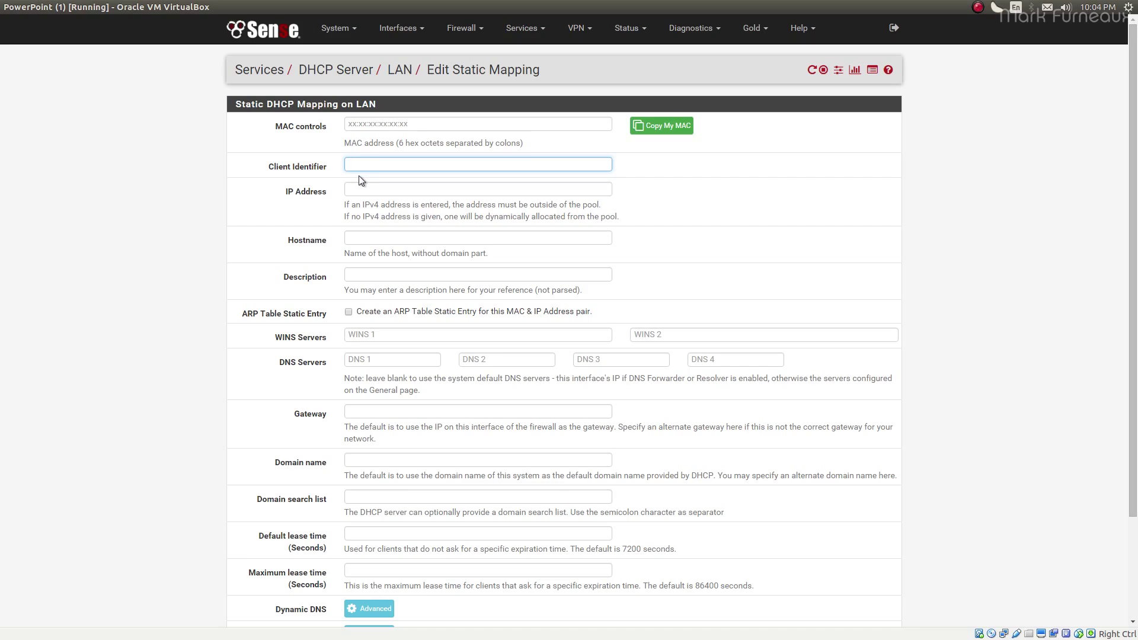
left_click(358, 176)
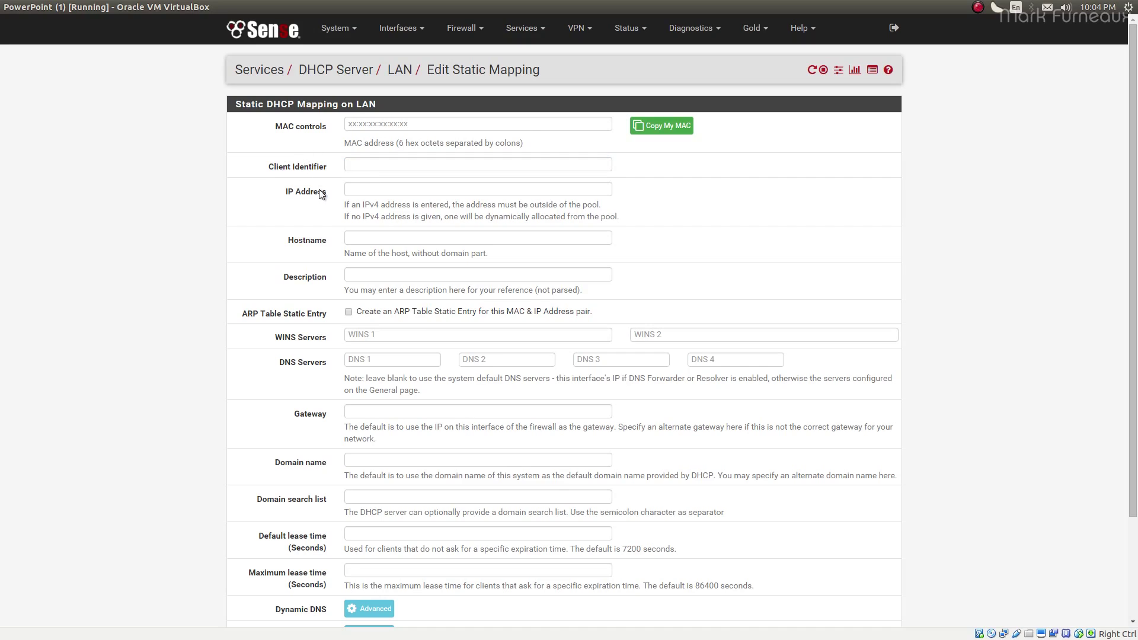
scroll(295, 180, "down", 2)
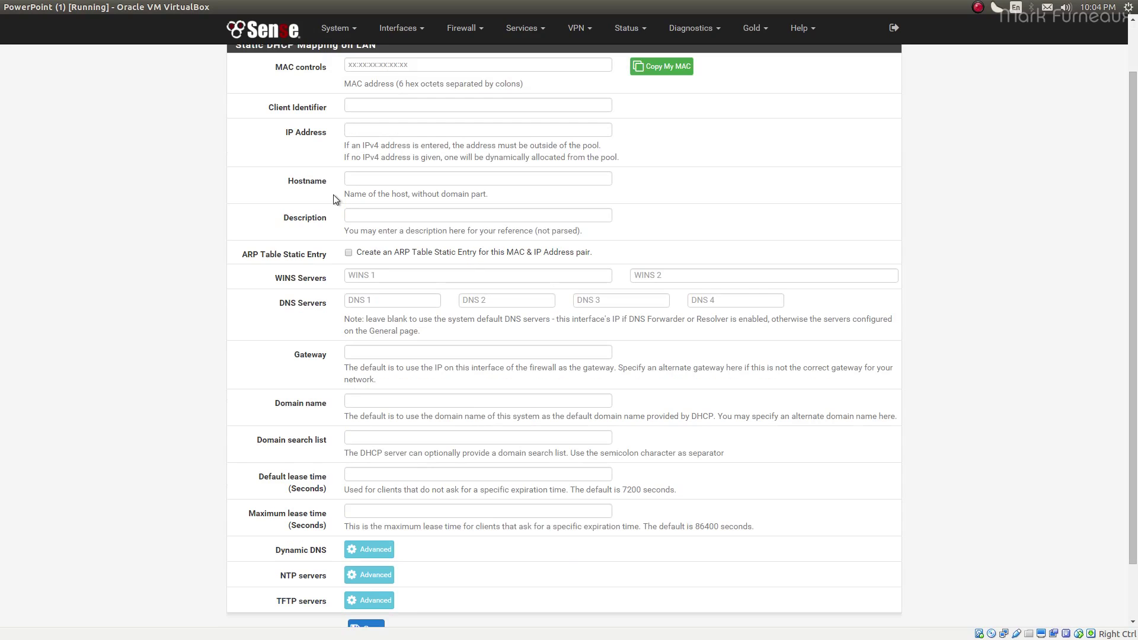
left_click(365, 135)
scroll(366, 141, "up", 2)
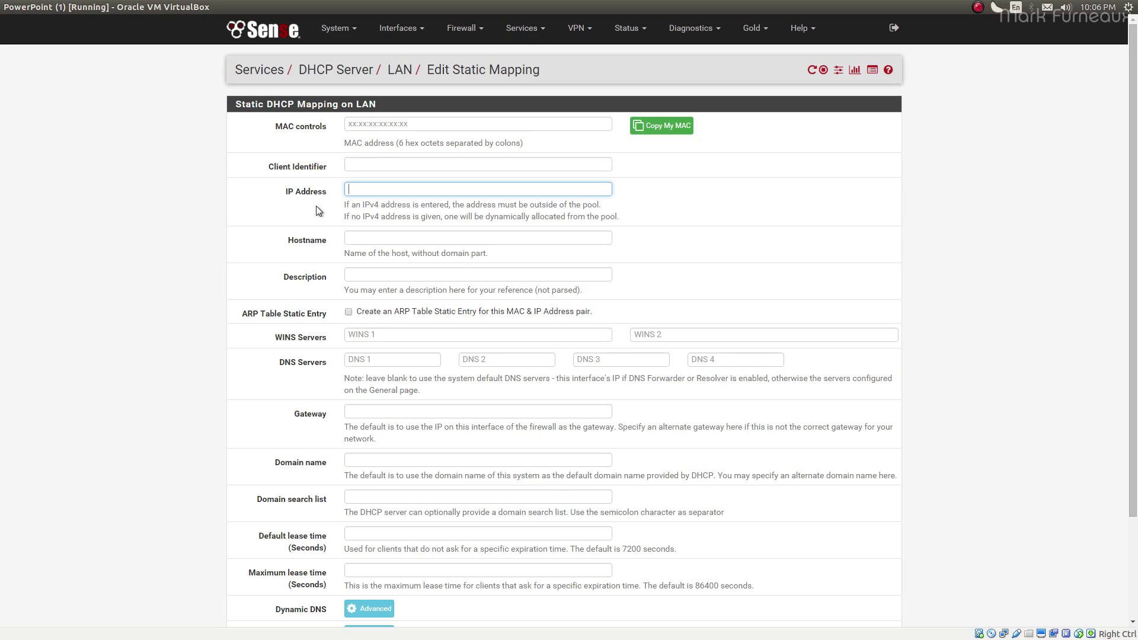
scroll(311, 207, "down", 1)
key("Tab")
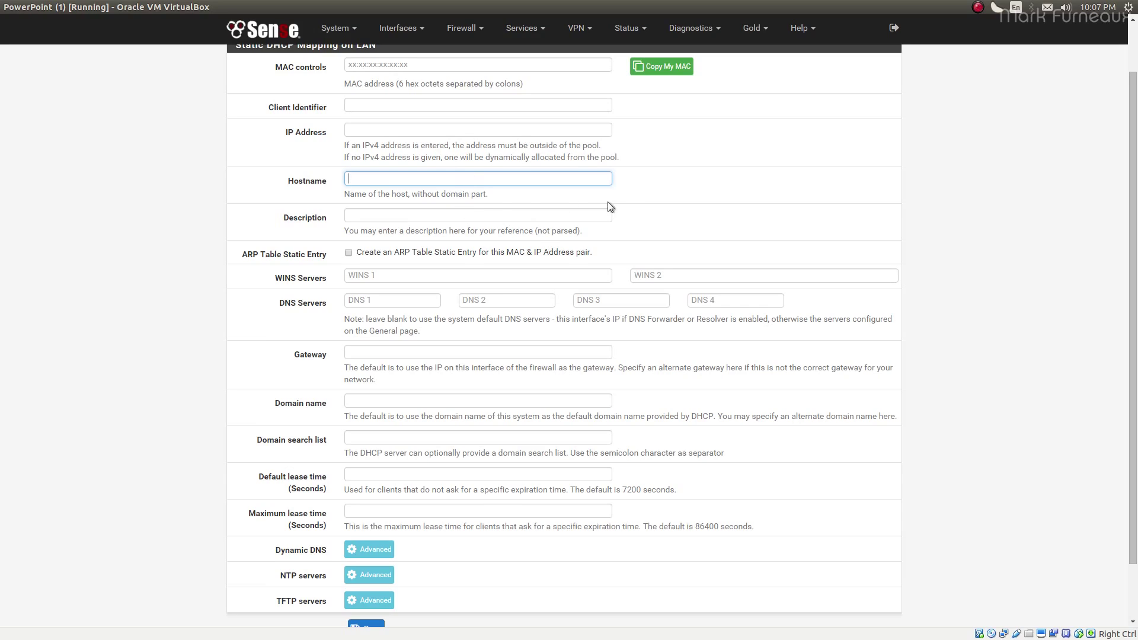
left_click(628, 189)
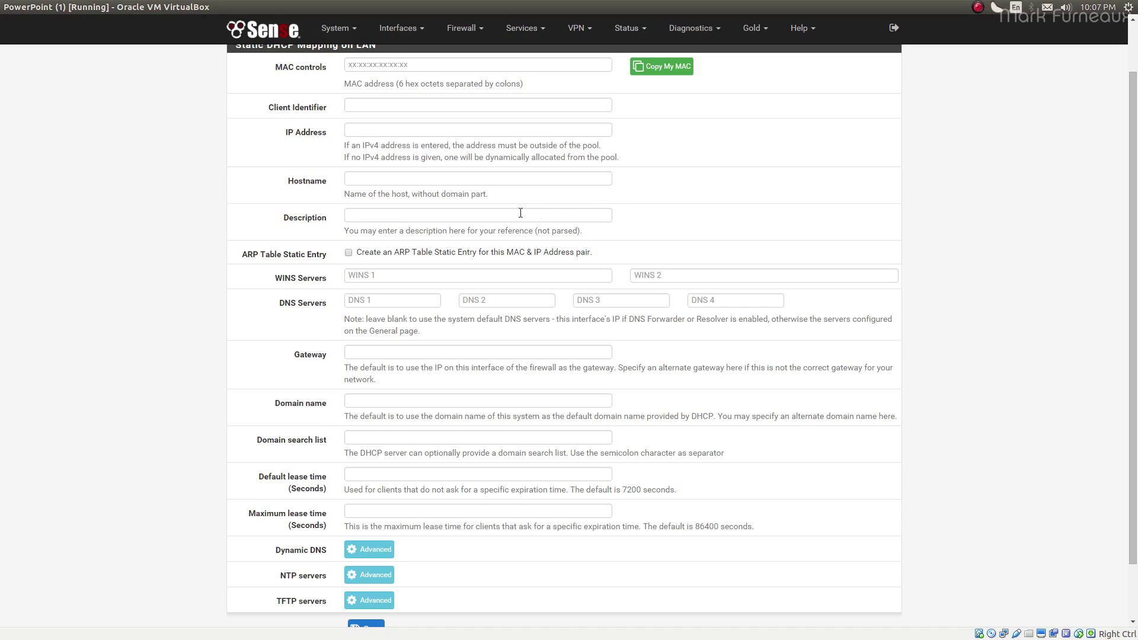
Step: Examine the mapping's Description field and ARP Table Static Entry option, leaving the description blank and the option disabled
left_click(397, 217)
scroll(417, 208, "down", 2)
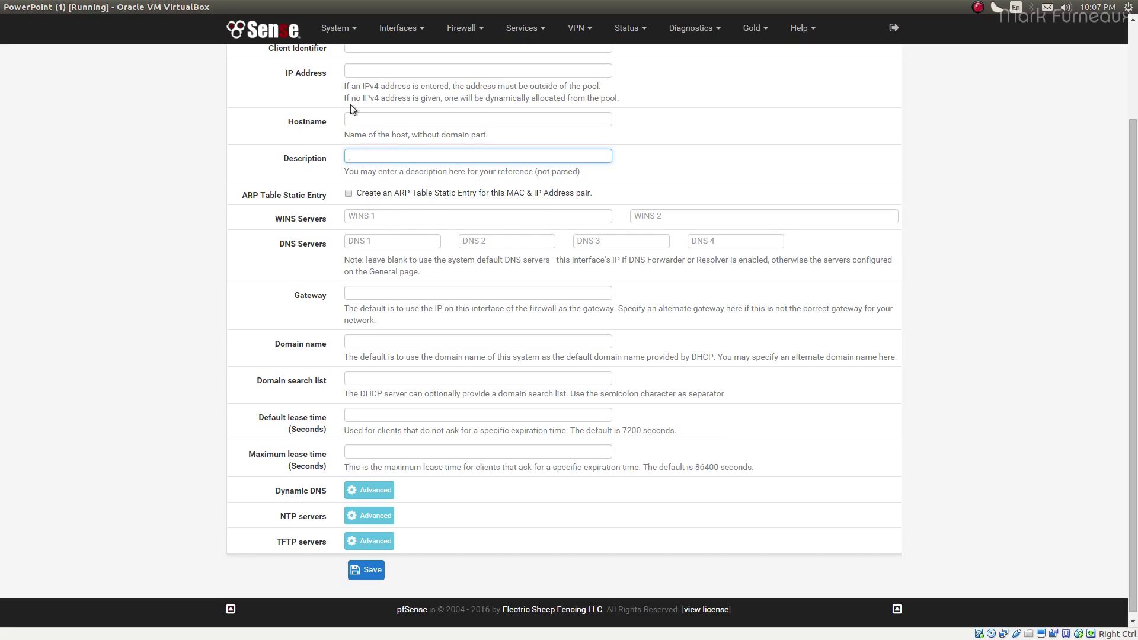
scroll(354, 153, "up", 3)
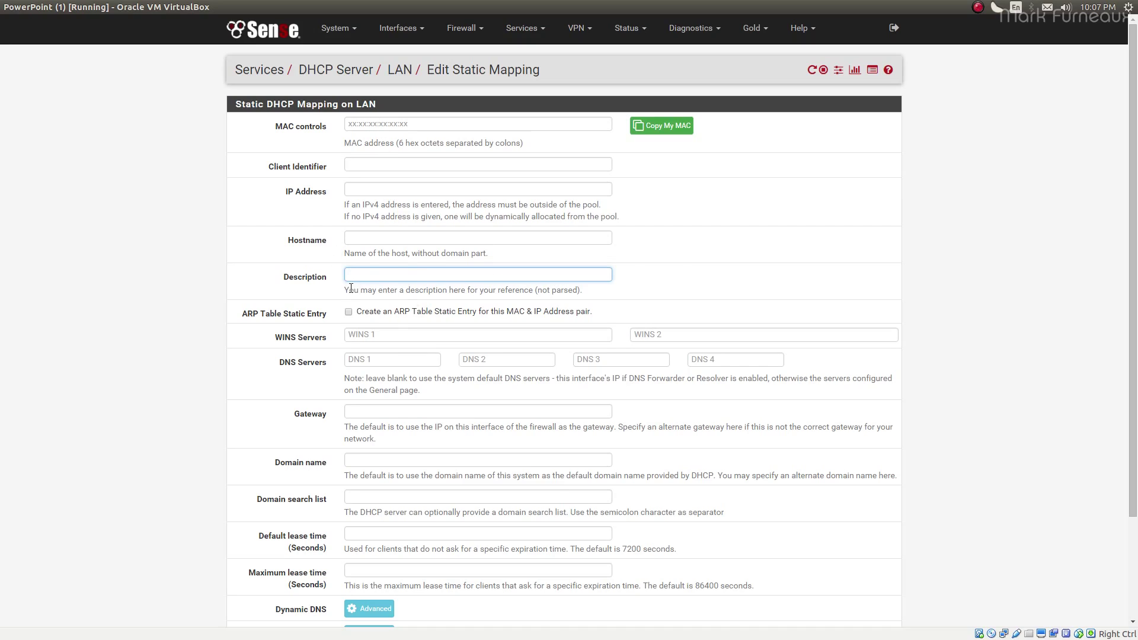
scroll(350, 288, "down", 3)
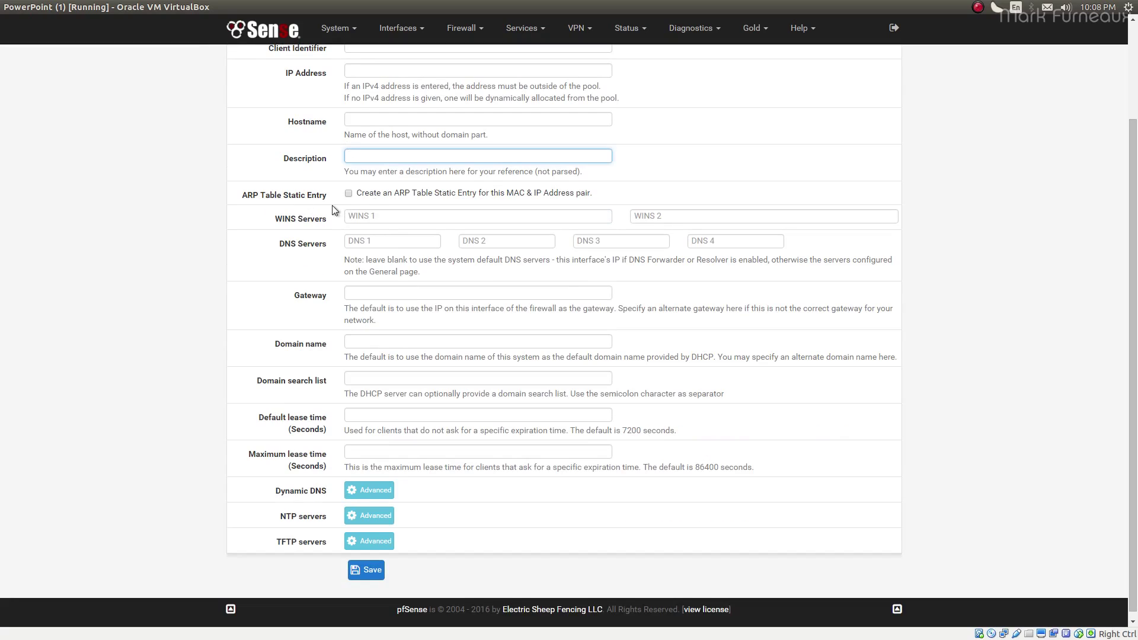
scroll(330, 205, "up", 3)
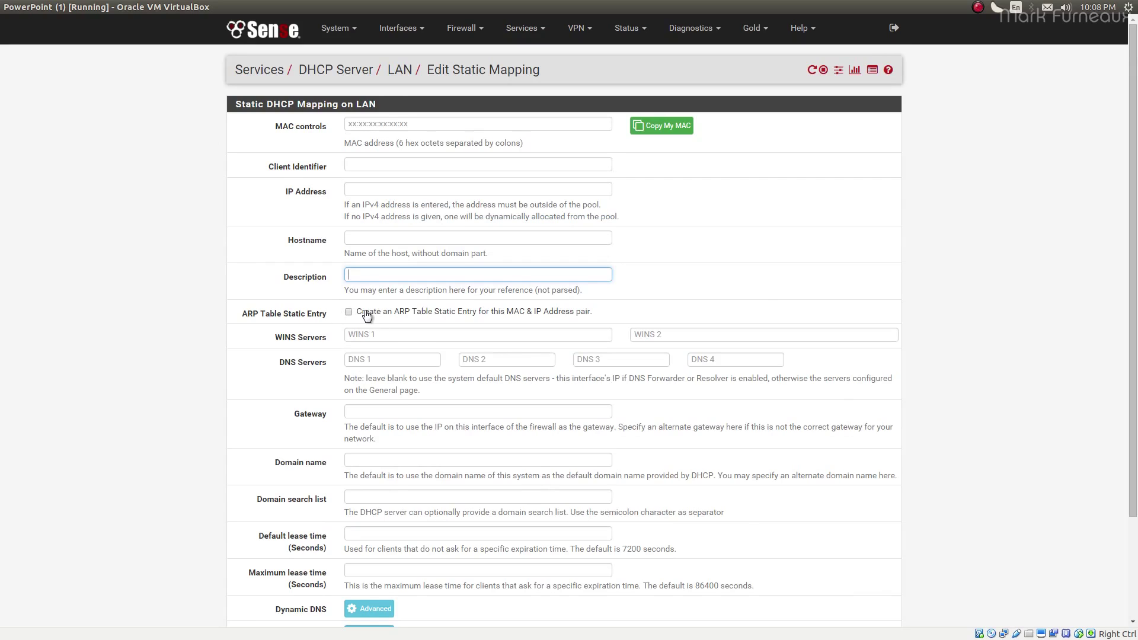
scroll(367, 316, "down", 4)
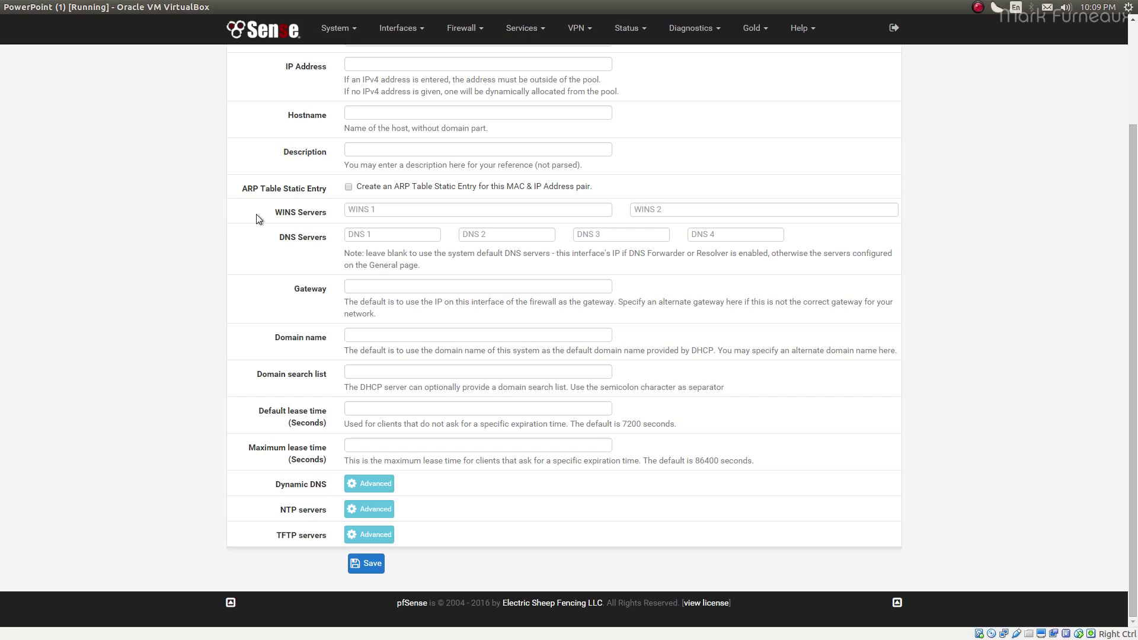
scroll(257, 219, "up", 2)
scroll(389, 238, "down", 2)
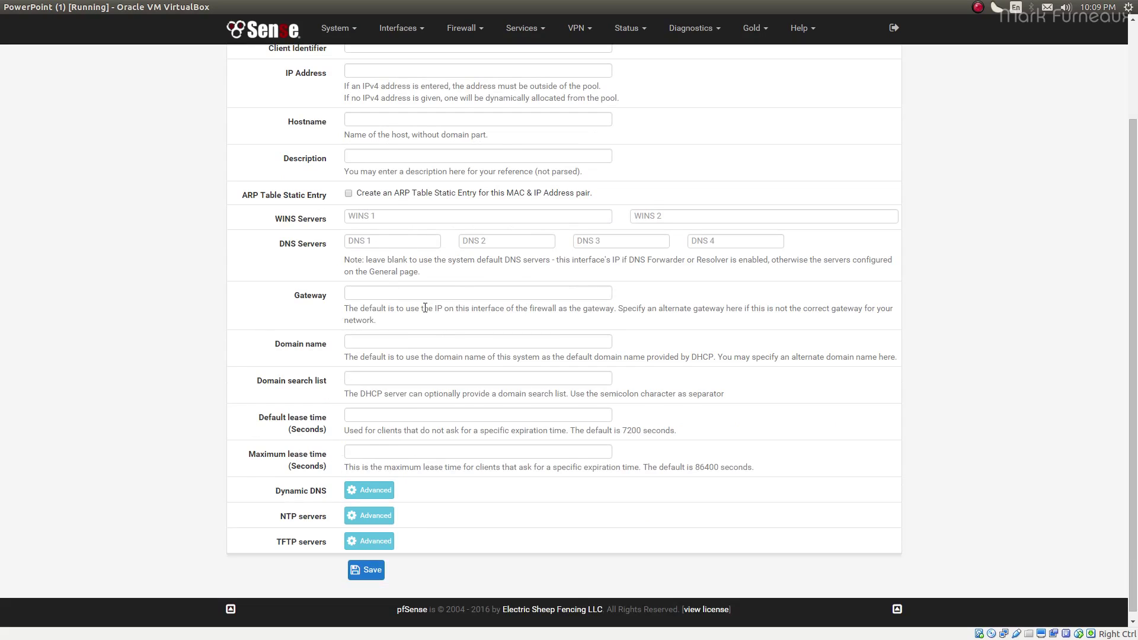
Step: Expand the mapping's advanced Dynamic DNS, NTP and TFTP options and review them alongside the WINS and DNS server fields, leaving all blank
left_click(385, 217)
left_click(386, 241)
left_click(369, 541)
left_click(371, 515)
left_click(379, 491)
scroll(411, 502, "down", 4)
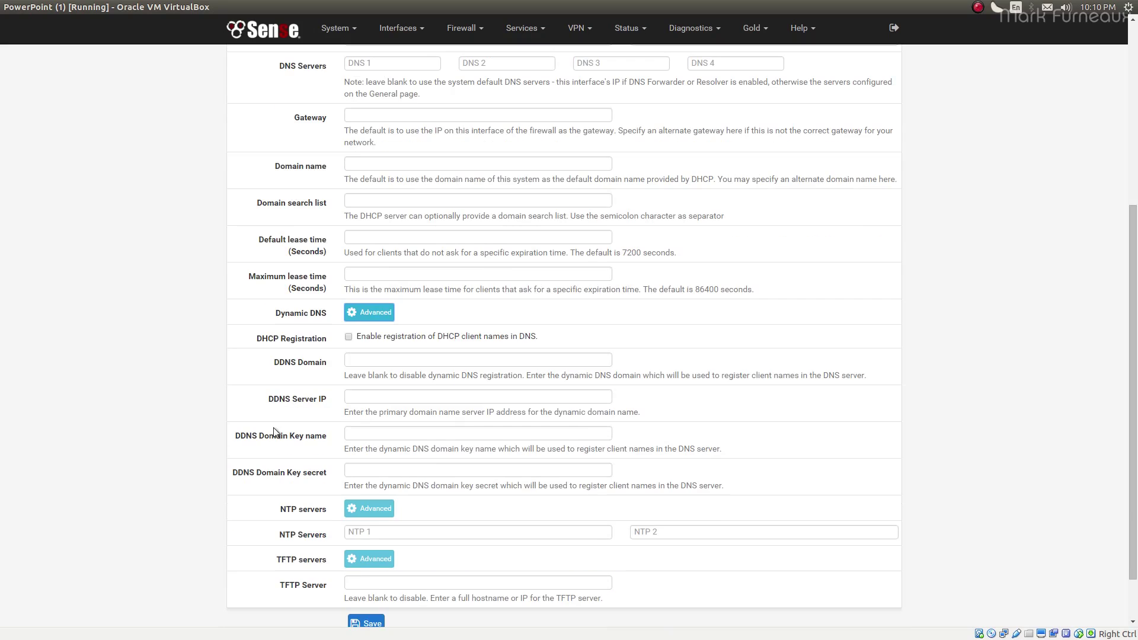
scroll(249, 430, "up", 1)
scroll(242, 431, "up", 2)
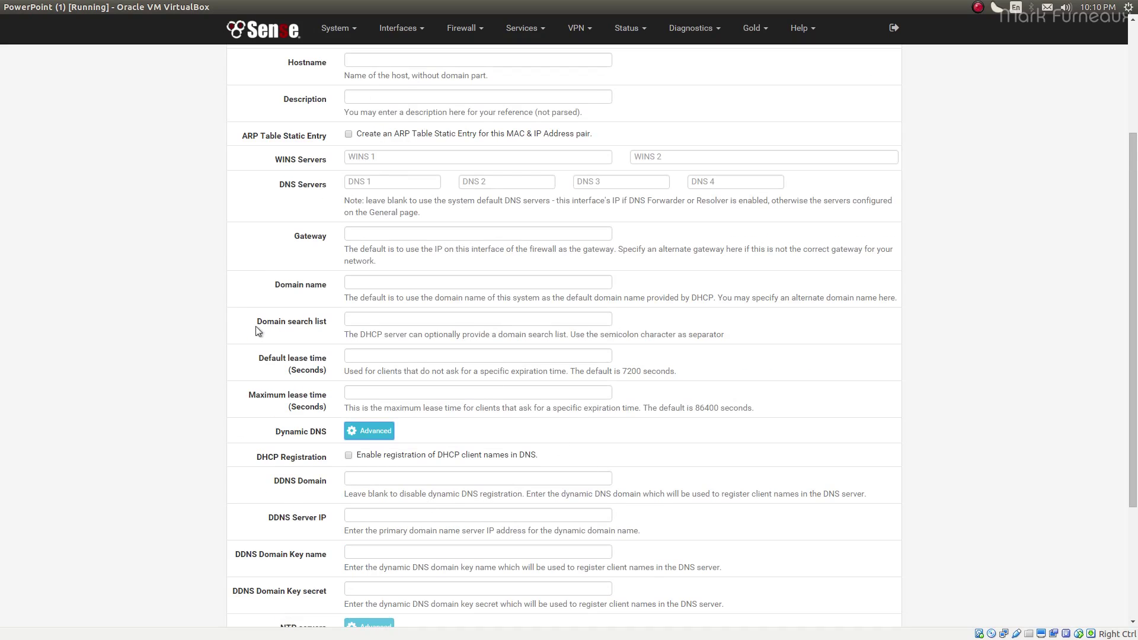
scroll(259, 331, "up", 6)
left_click(414, 124)
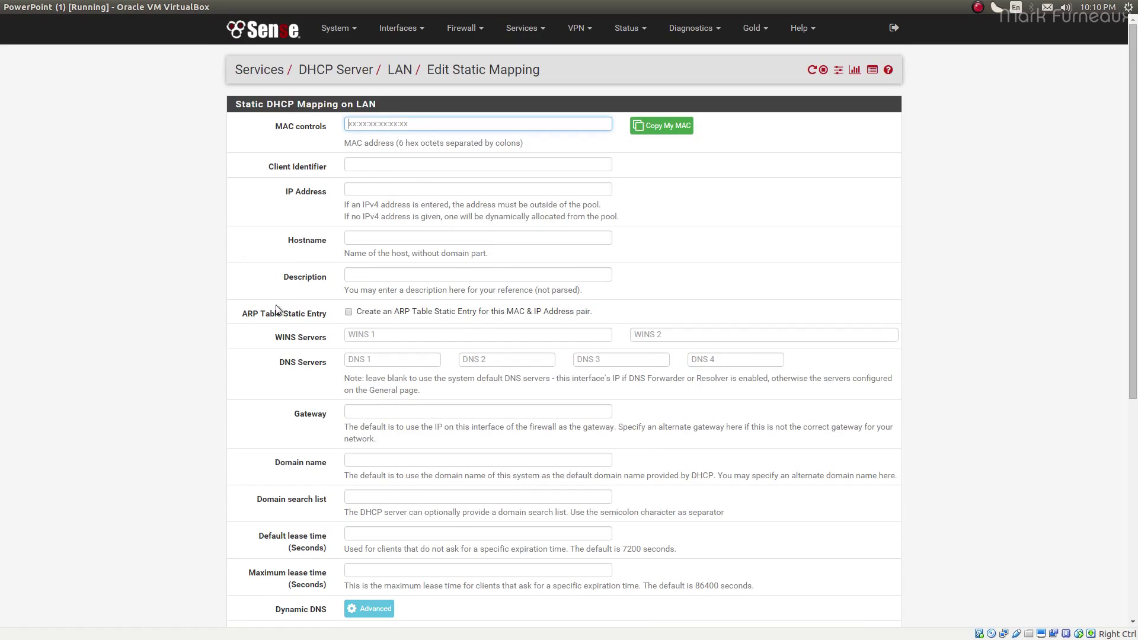
Step: Leave the static mapping unsaved and review the LAN DHCP server's address range, additional pools, other options and static mappings list
key("alt+Left")
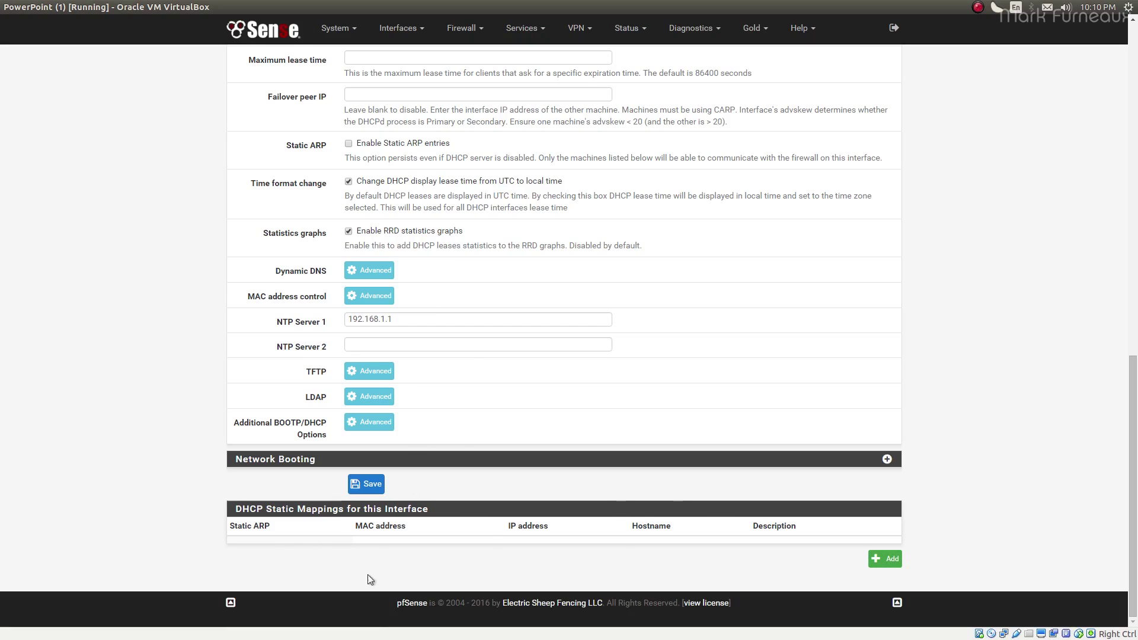
scroll(262, 519, "up", 8)
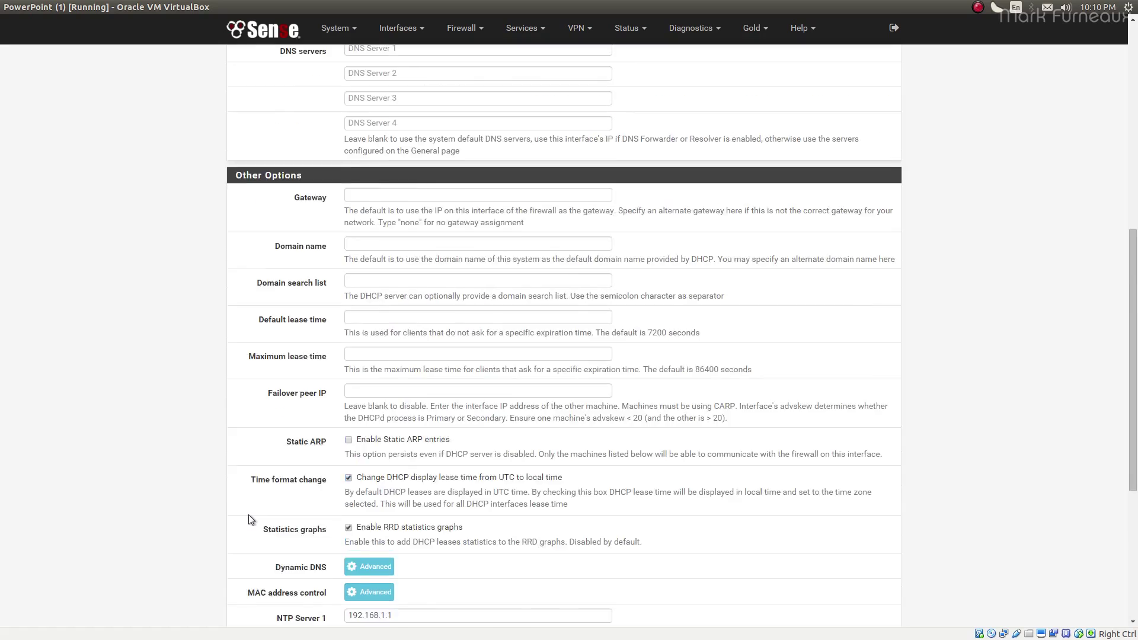
scroll(264, 515, "up", 5)
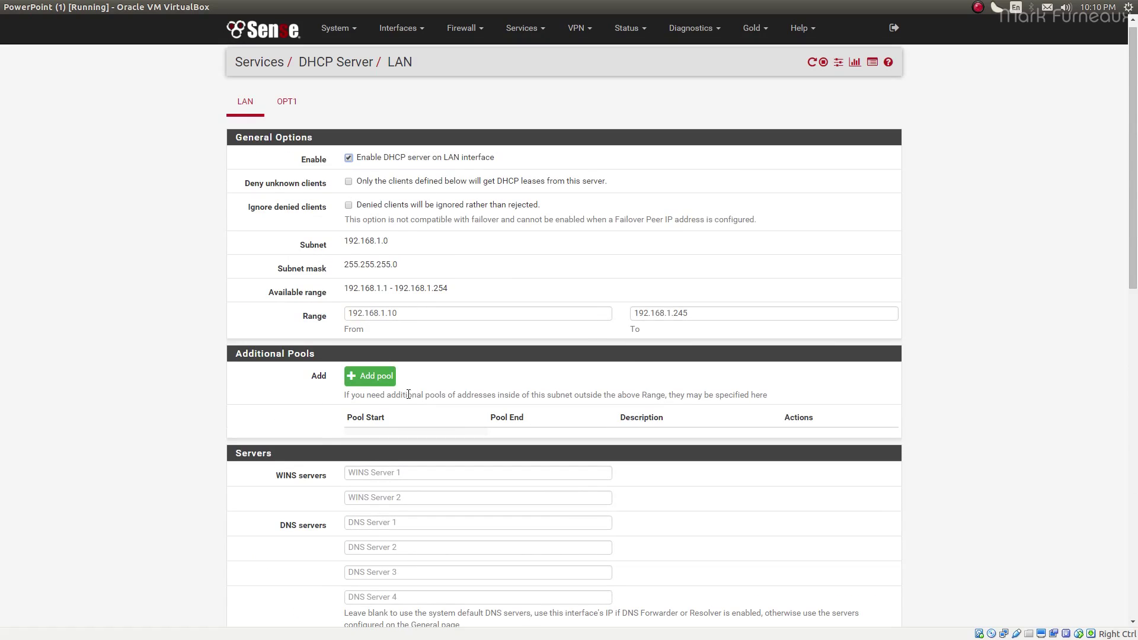
scroll(408, 393, "down", 13)
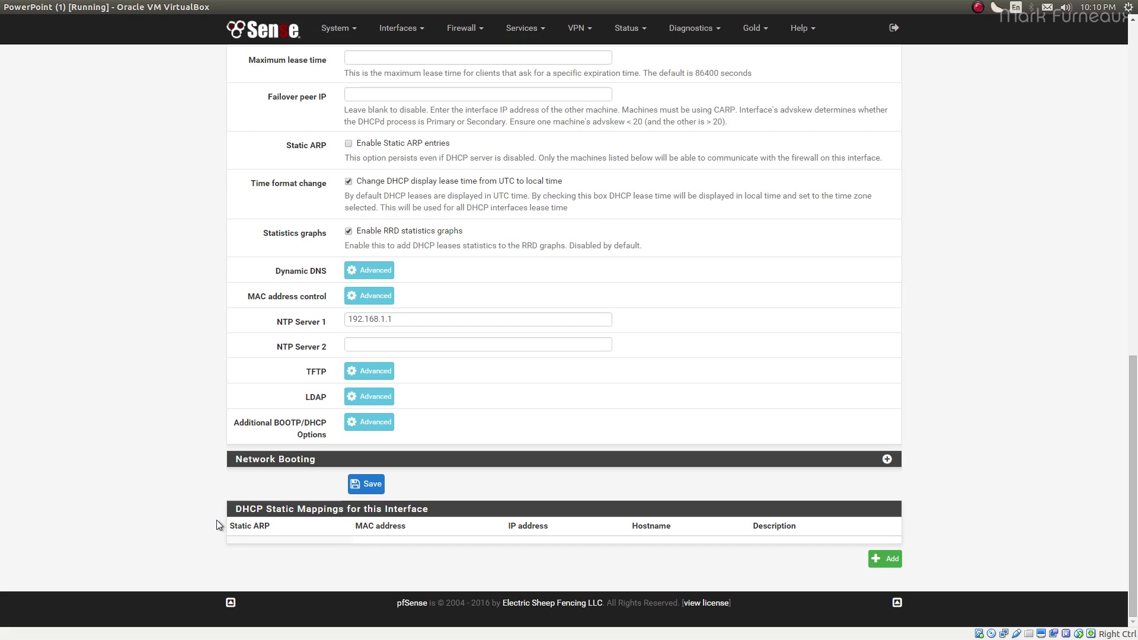
scroll(210, 502, "up", 10)
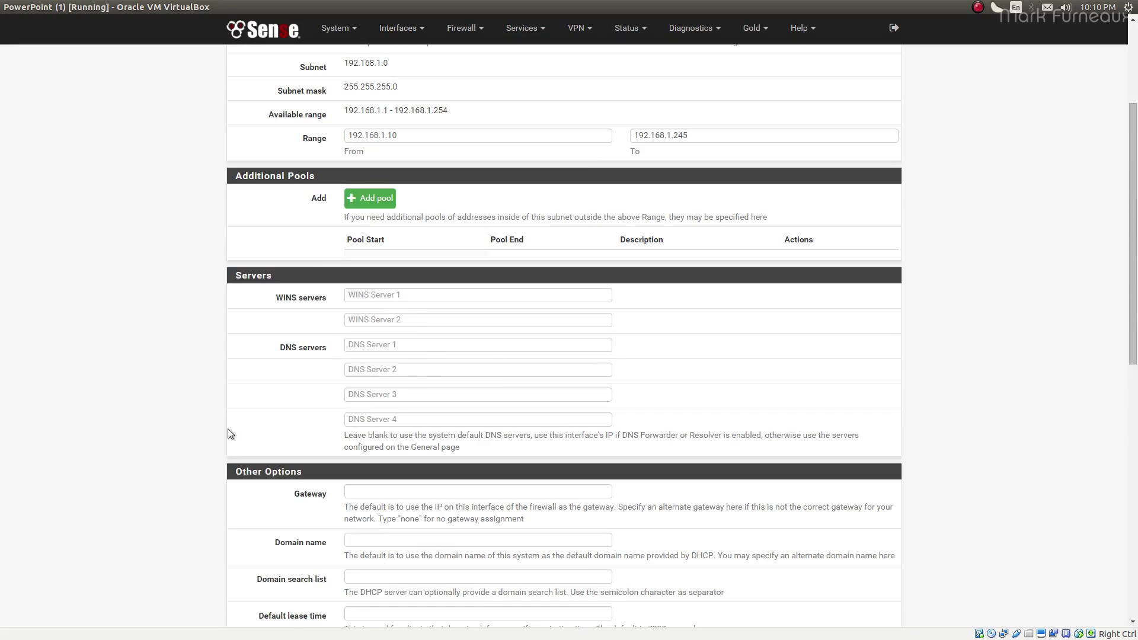
scroll(329, 202, "up", 4)
scroll(207, 471, "down", 15)
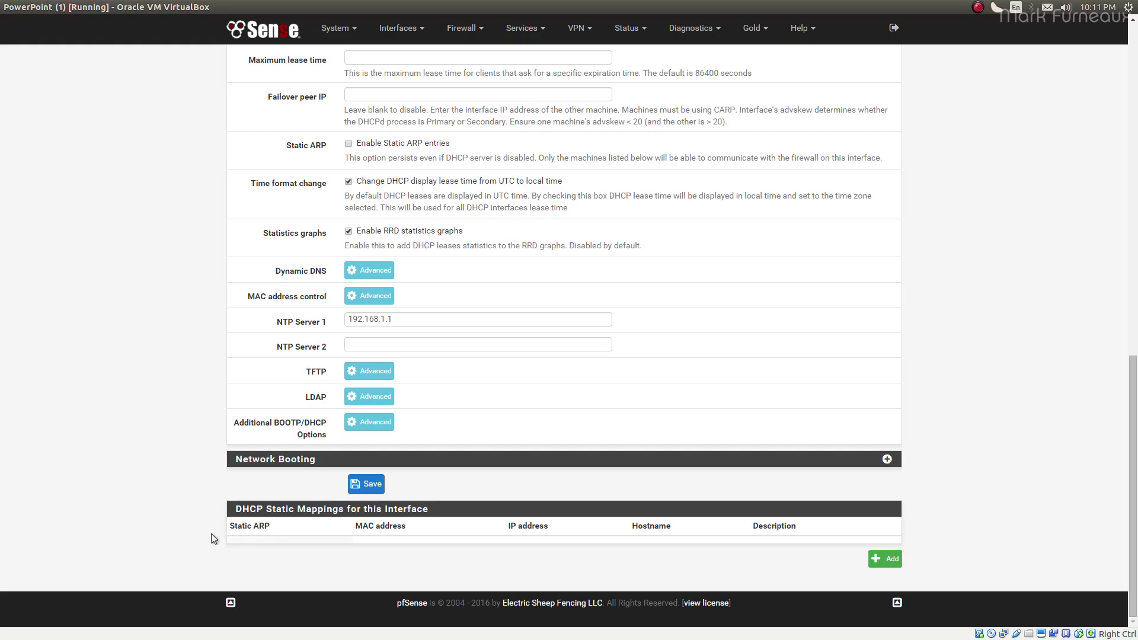
scroll(324, 559, "up", 13)
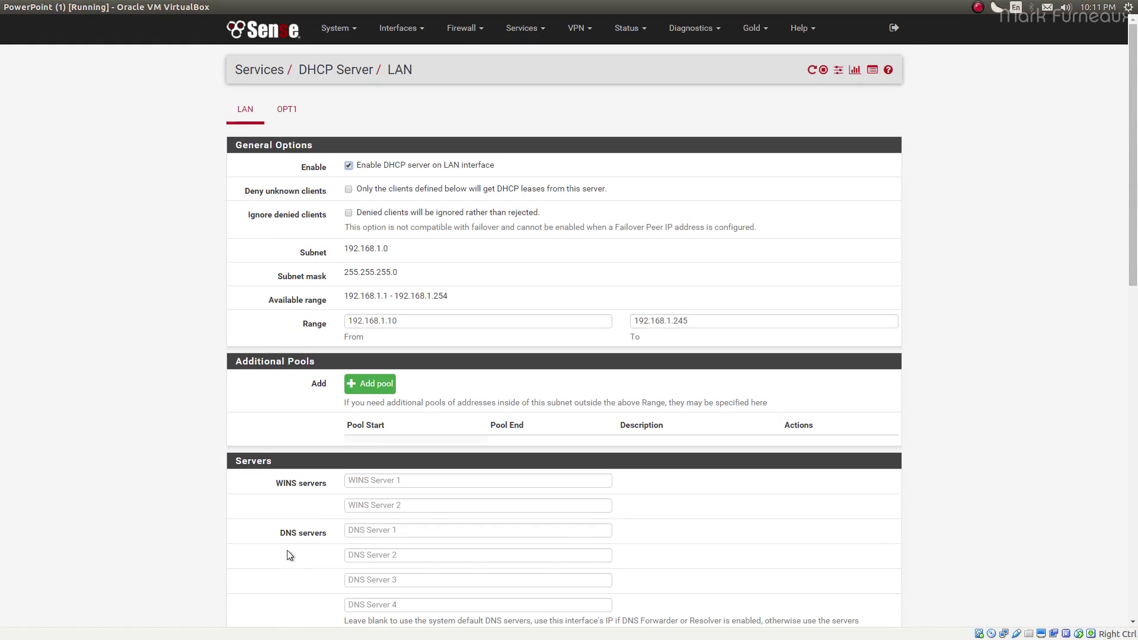
scroll(359, 403, "down", 13)
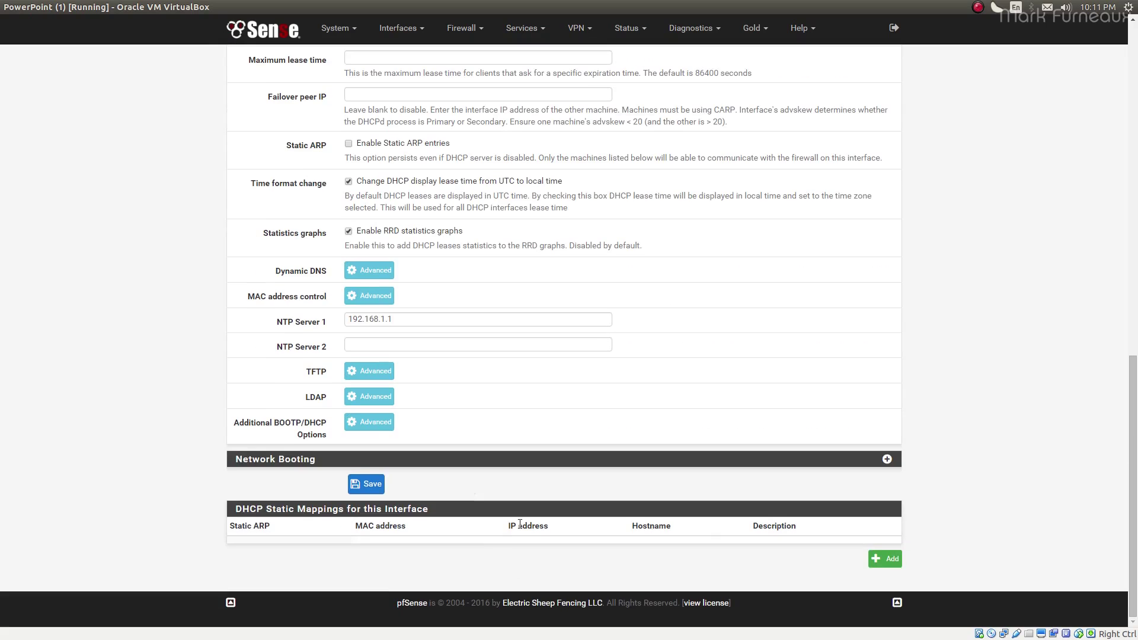
scroll(259, 499, "up", 13)
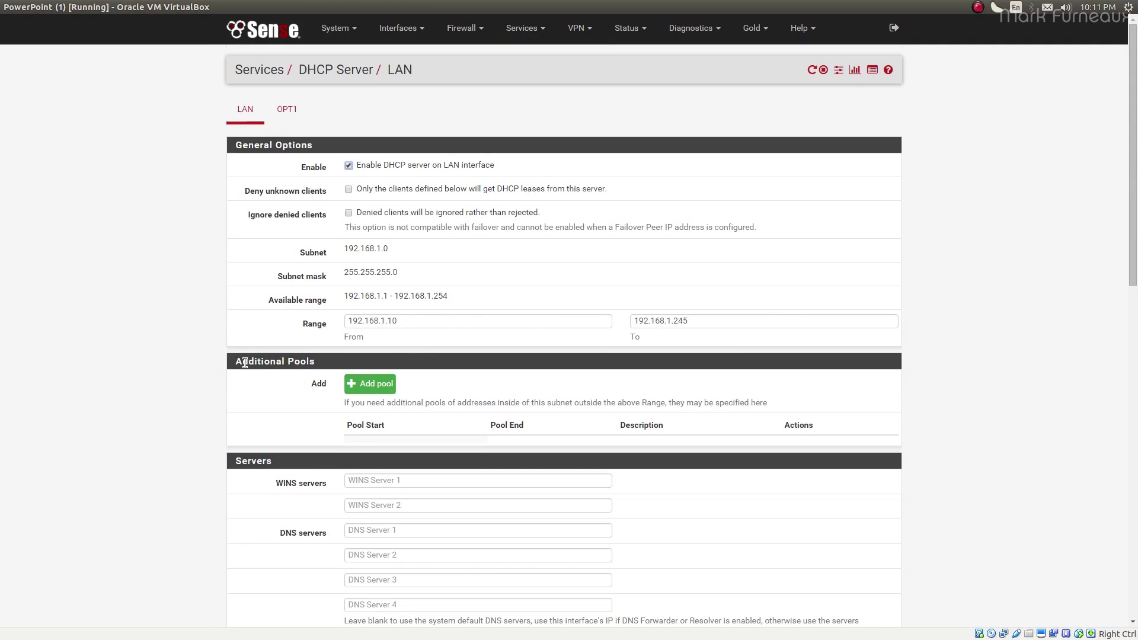
Step: Open the OPT1 interface's DHCP server settings and look over the general options, additional pools and server fields
left_click(288, 110)
scroll(231, 277, "down", 3)
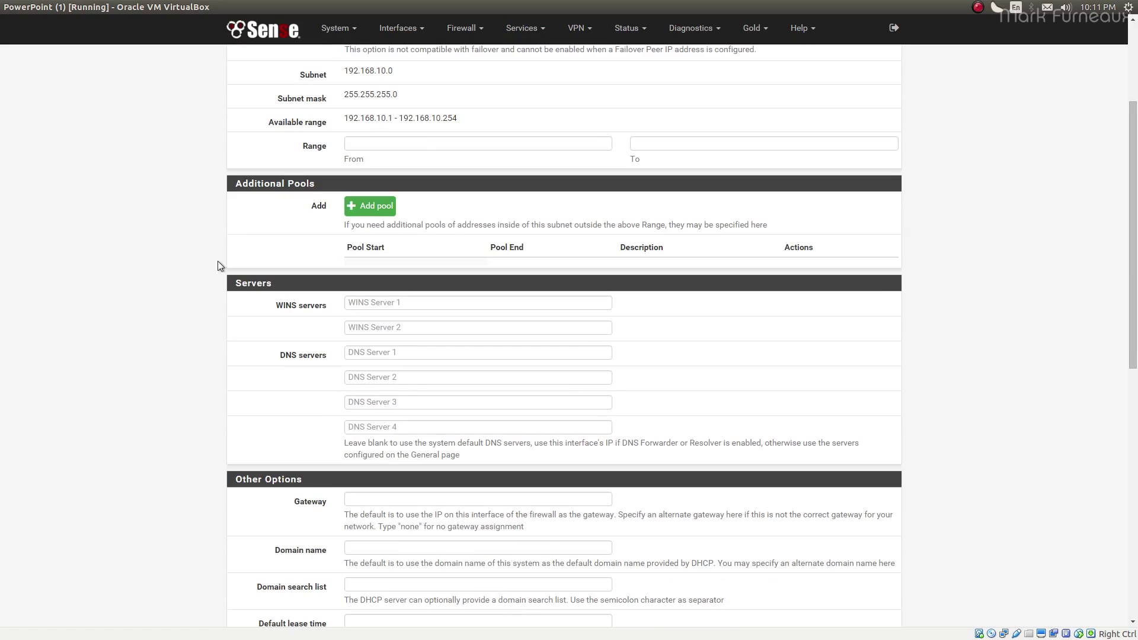
scroll(218, 261, "up", 3)
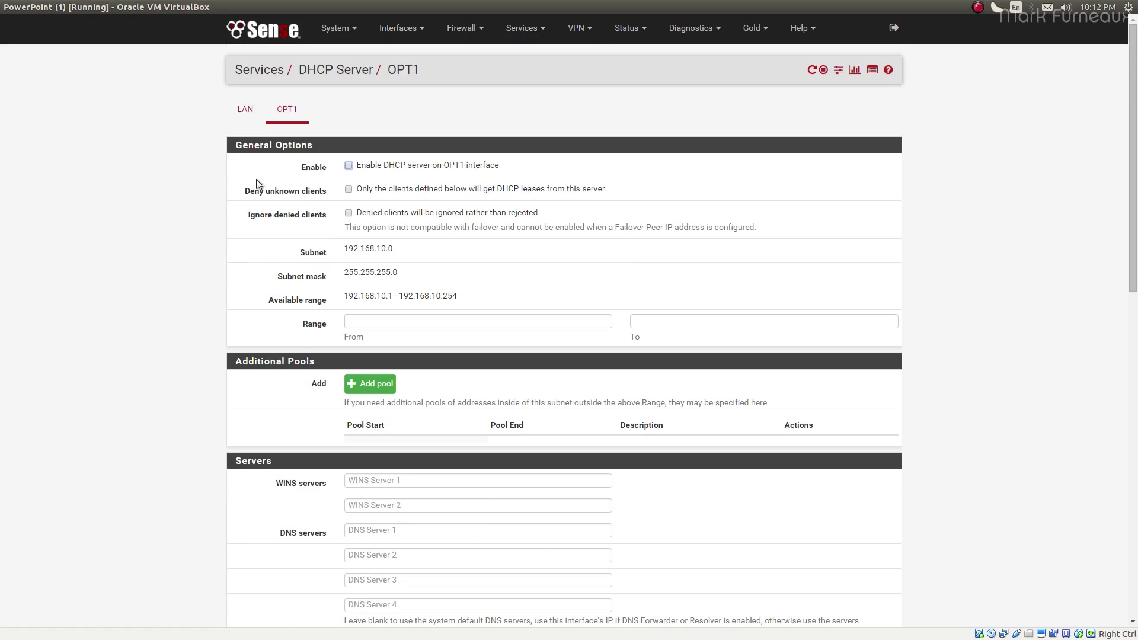
Step: Try the option that enables OPT1's DHCP server, leave it disabled, and review the interface's general, server and other options
left_click(349, 166)
left_click(349, 166)
scroll(173, 348, "down", 3)
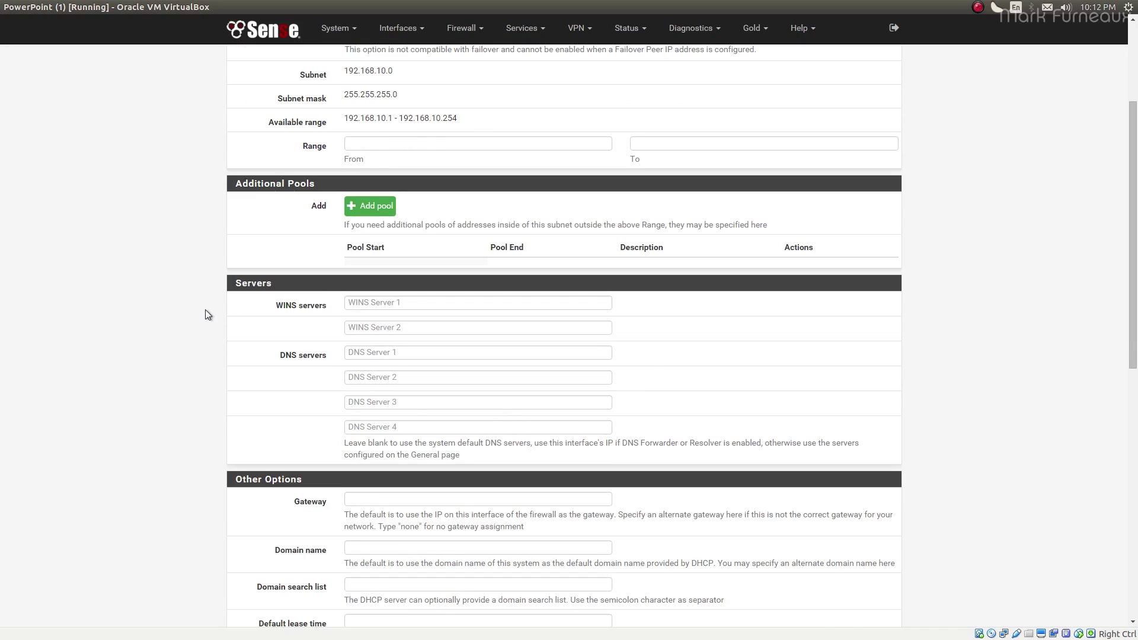
scroll(207, 314, "down", 3)
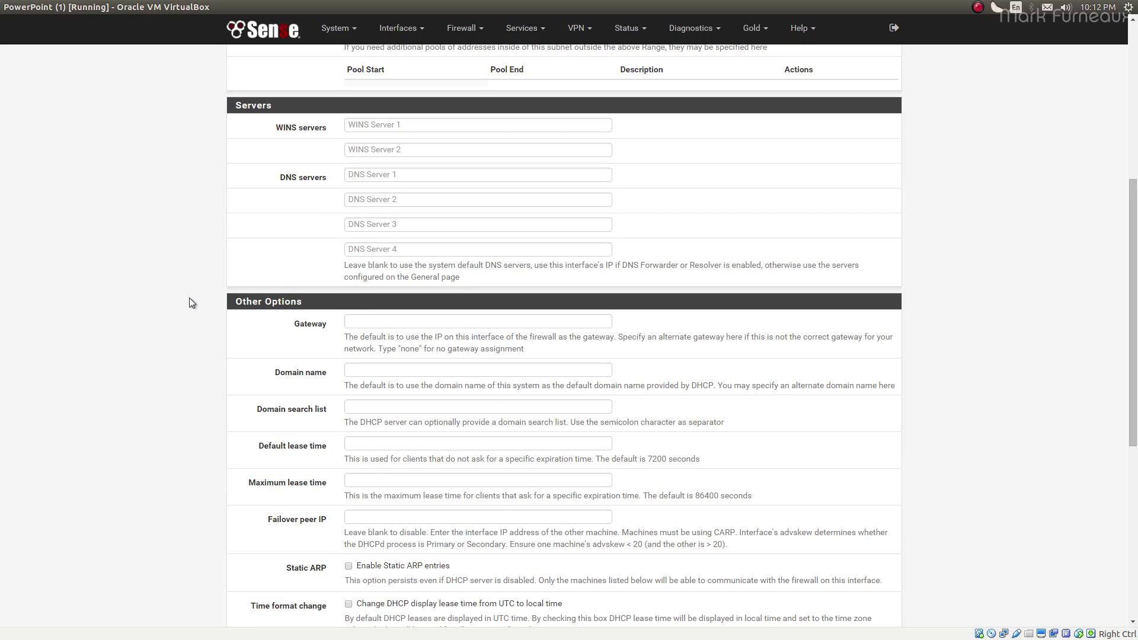
scroll(166, 321, "up", 6)
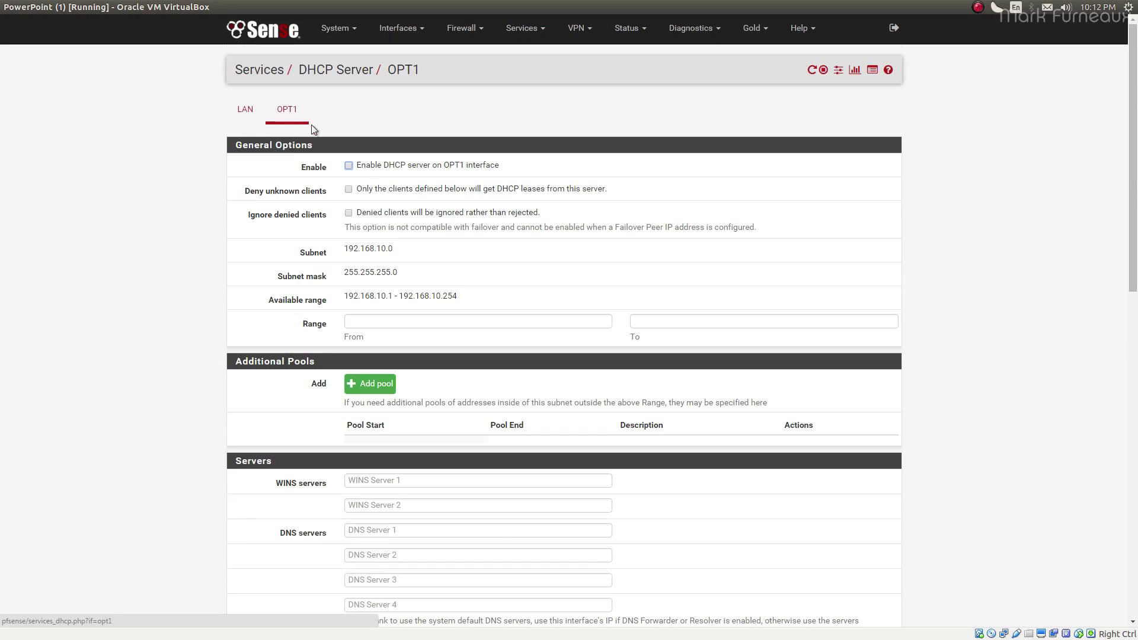
left_click(296, 112)
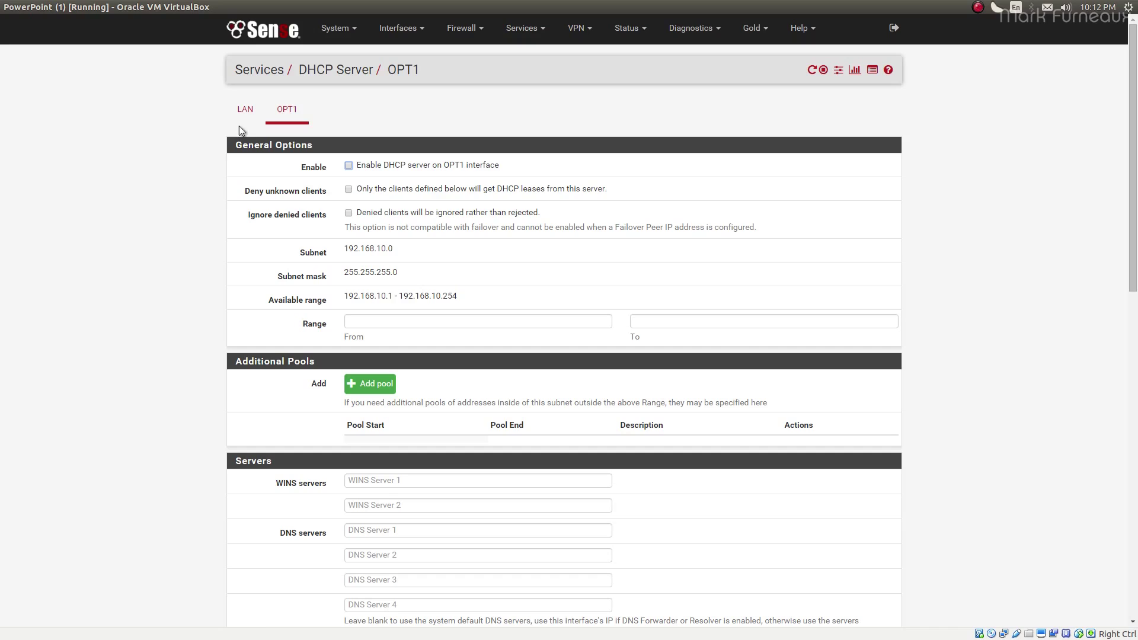
Step: Open the LAN interface's DHCP server settings and look over everything from the general options to the static mappings list
left_click(244, 112)
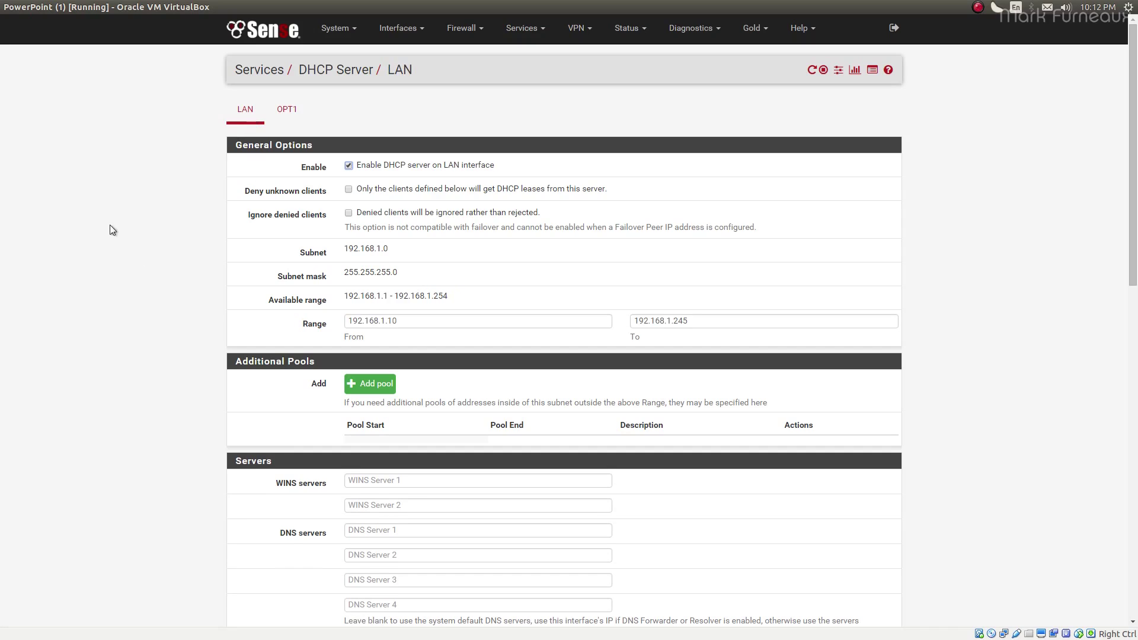
scroll(139, 279, "down", 15)
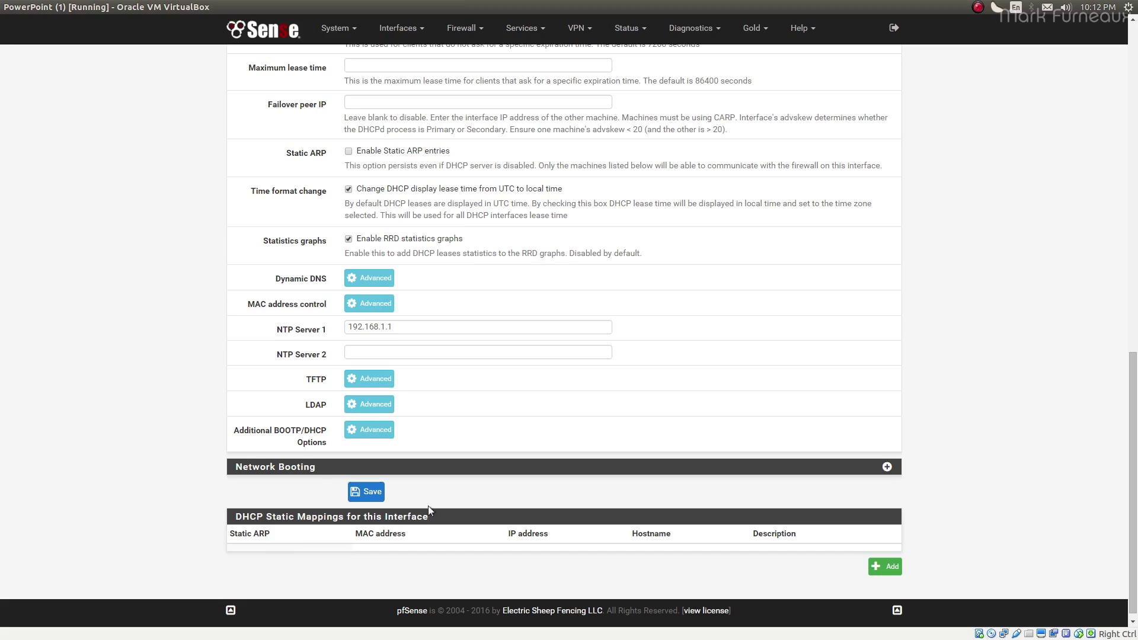
scroll(193, 351, "up", 9)
scroll(193, 350, "up", 4)
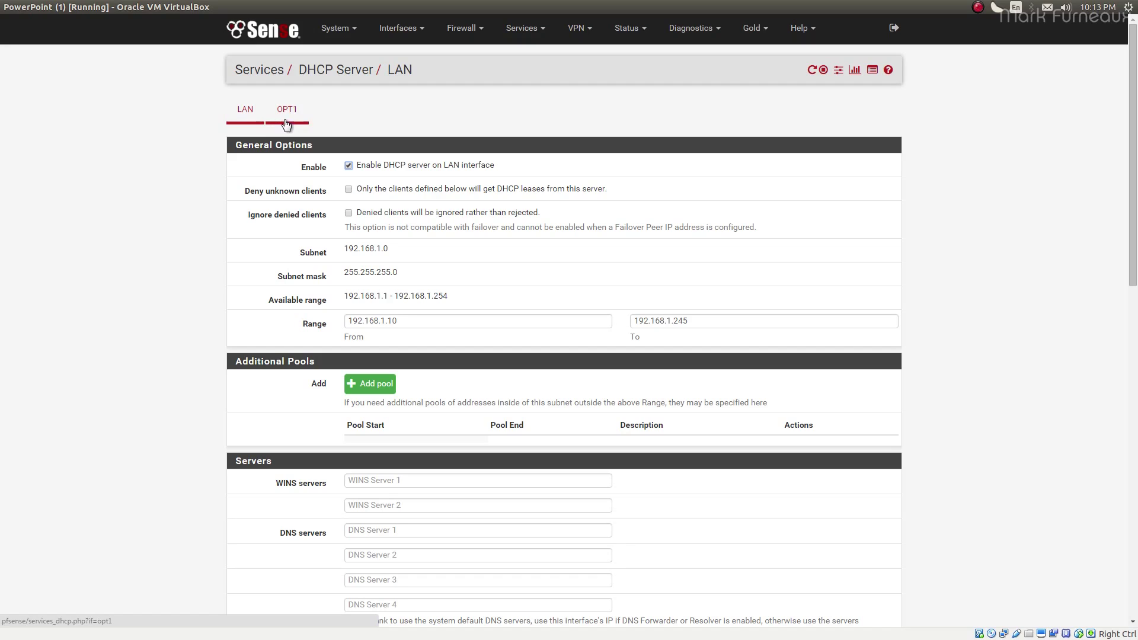
scroll(197, 372, "down", 15)
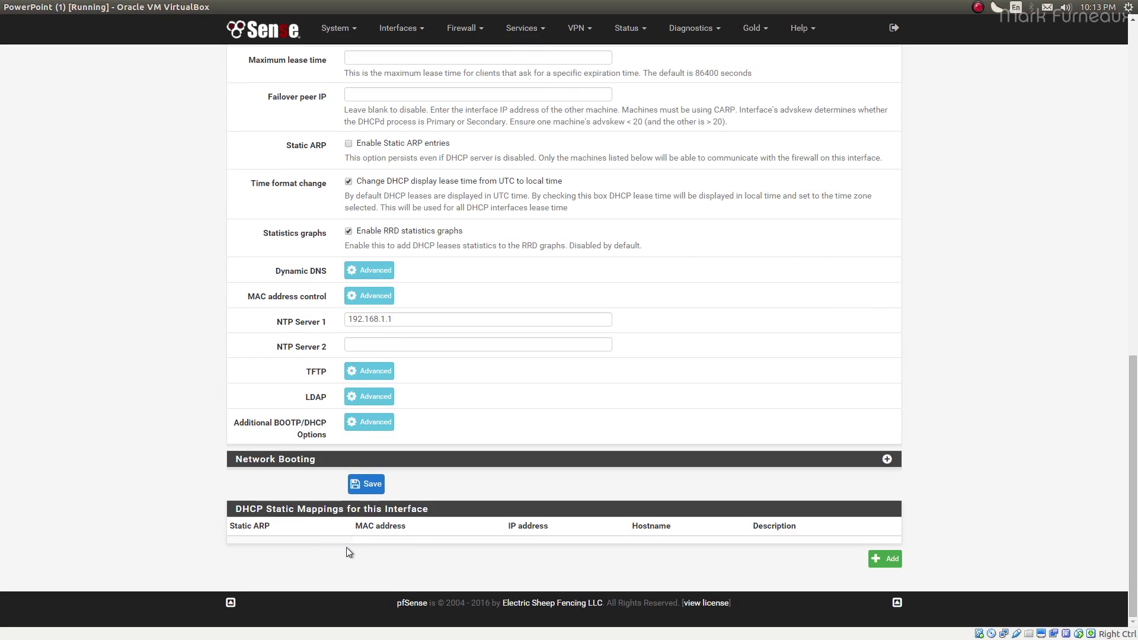
scroll(346, 547, "up", 15)
Step: Examine the LAN DHCP server's subnet and the starting address of its range
left_click_drag(344, 248, 384, 249)
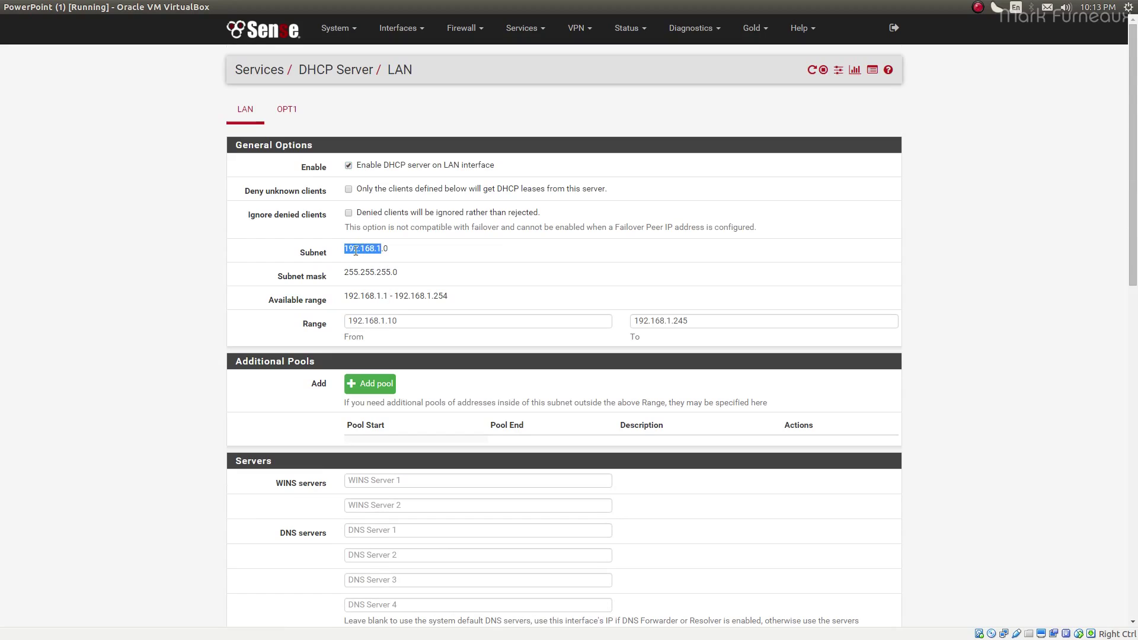
left_click_drag(381, 250, 376, 249)
left_click(467, 264)
double_click(401, 323)
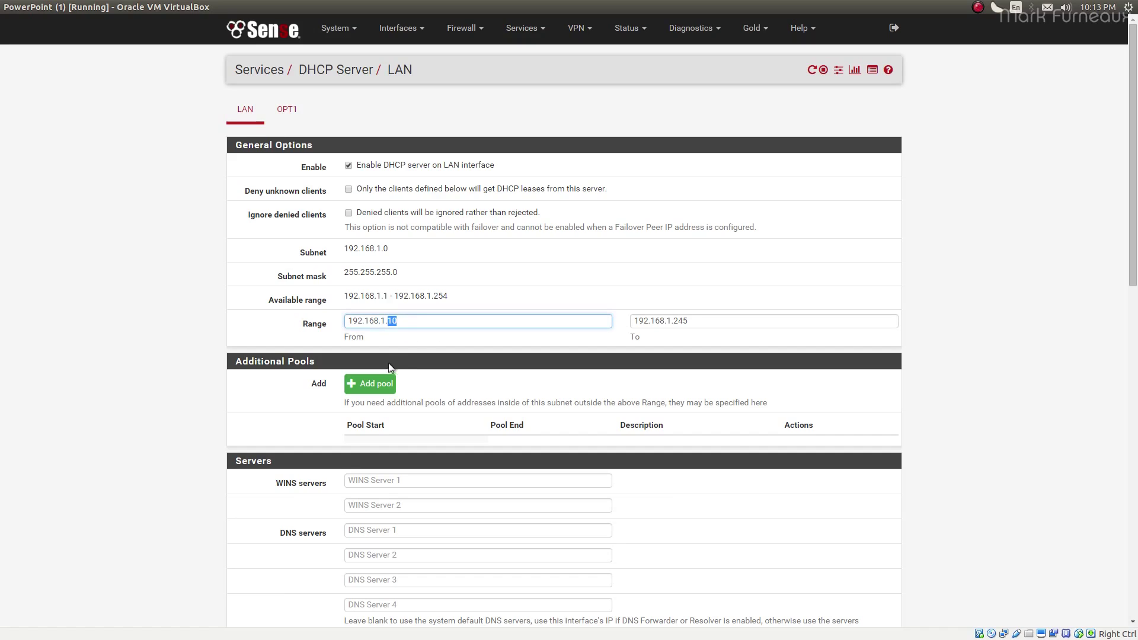
double_click(384, 323)
left_click(395, 321)
Step: Examine the LAN range's end address along with the other options and static mappings list, leaving every setting as it is
scroll(199, 412, "down", 10)
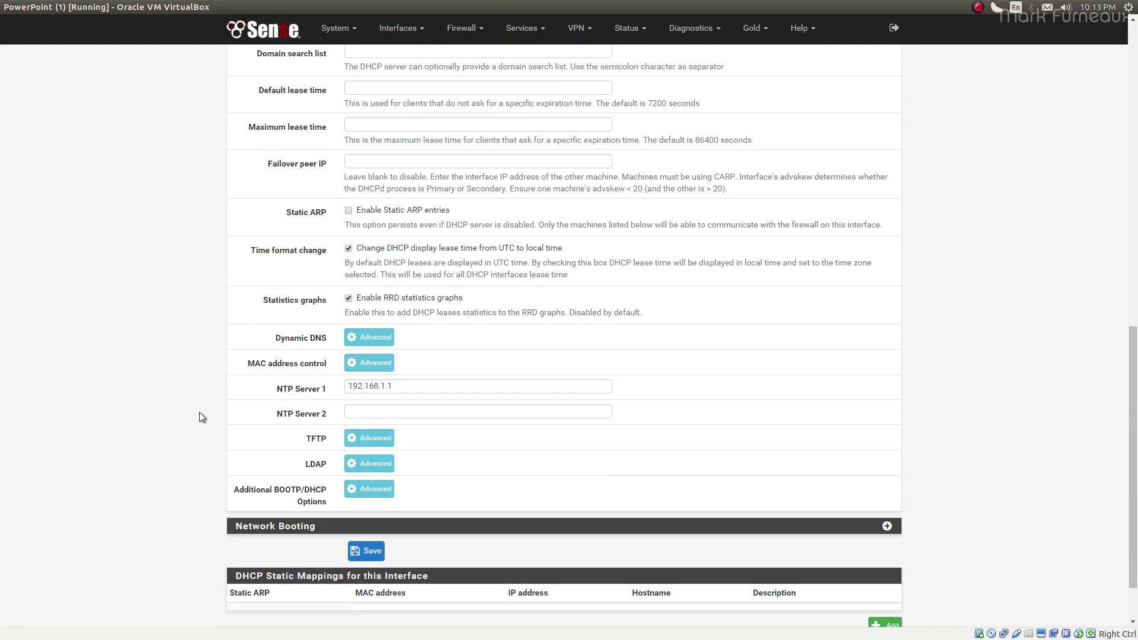
scroll(199, 417, "down", 2)
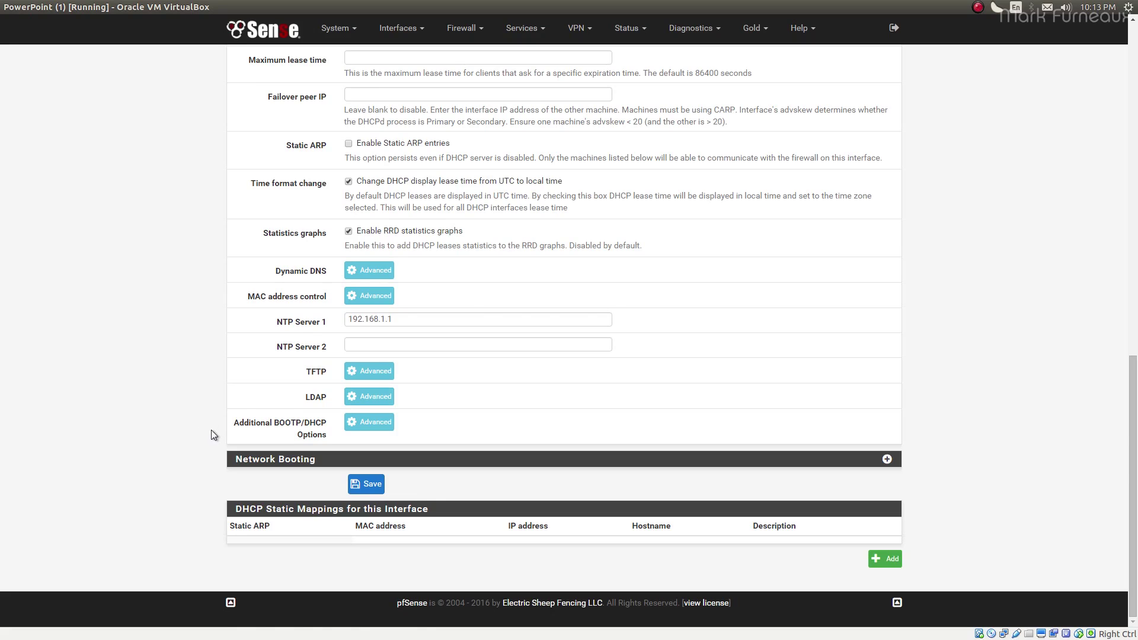
scroll(215, 432, "up", 12)
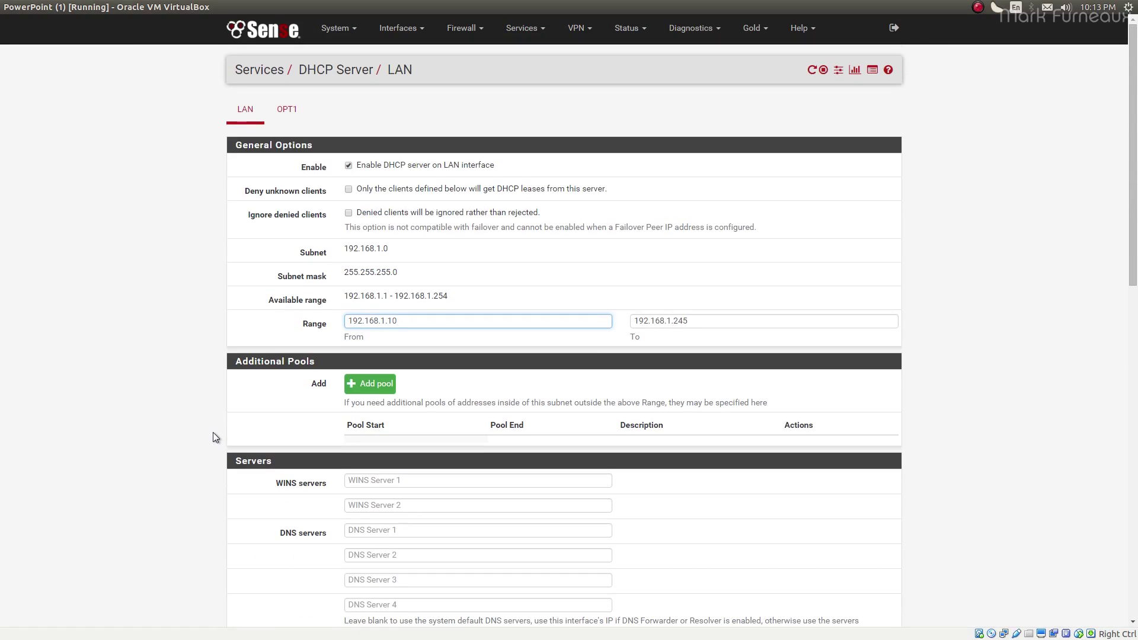
left_click(697, 324)
left_click(570, 322)
left_click(468, 353)
scroll(411, 555, "down", 8)
scroll(411, 555, "down", 5)
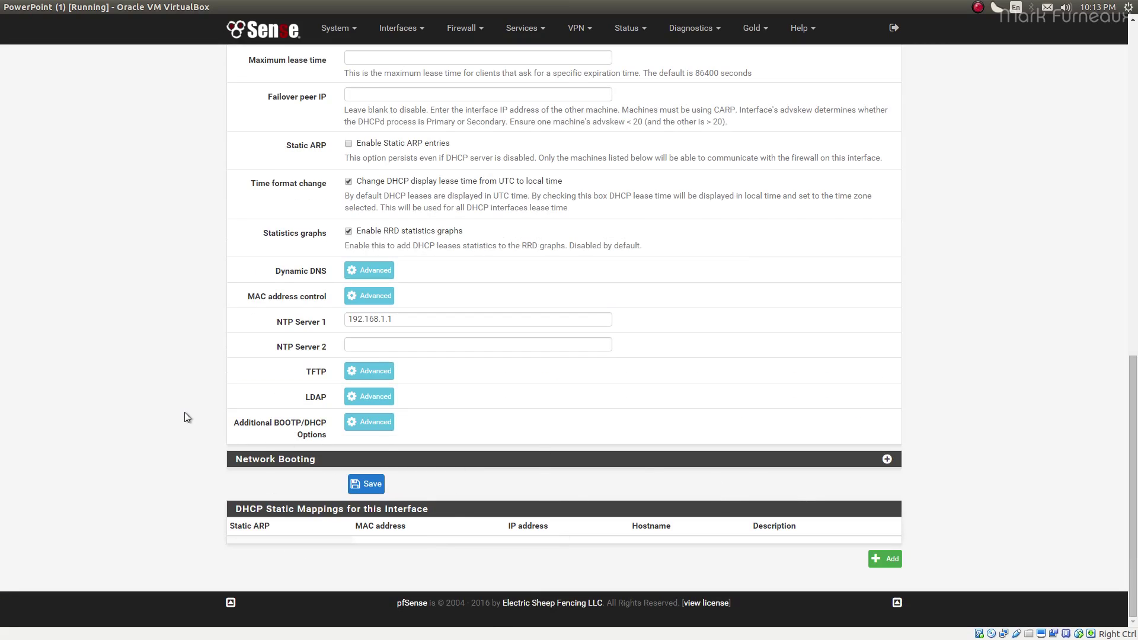
scroll(184, 411, "up", 13)
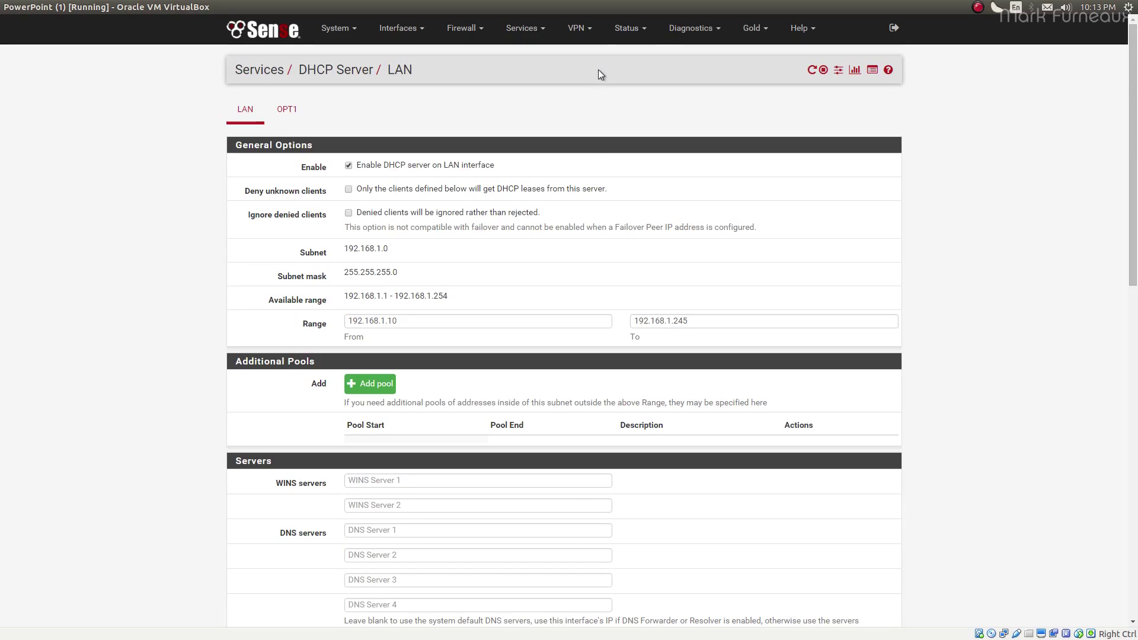
Step: Check that RRD statistics graphs are enabled in the LAN DHCP server's other options
left_click(633, 30)
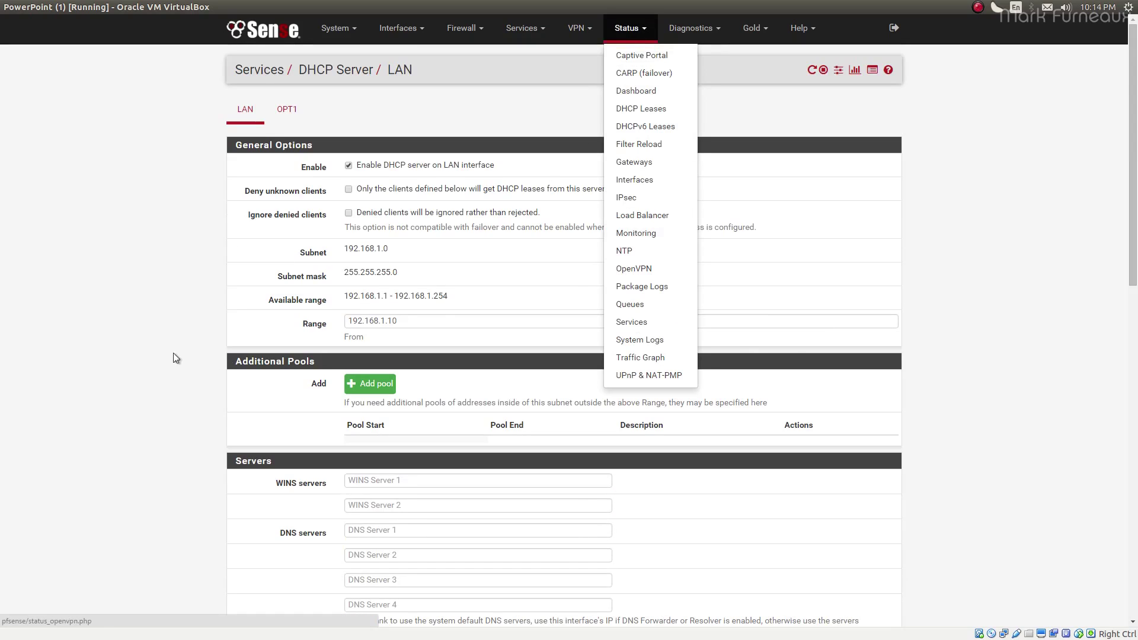
scroll(227, 353, "down", 10)
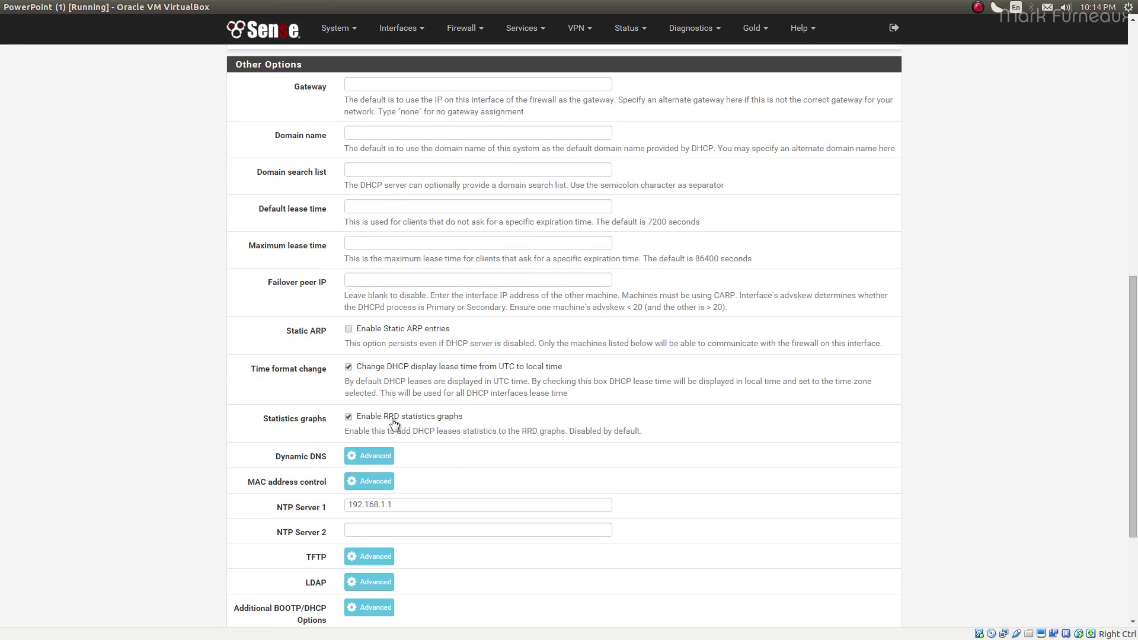
scroll(407, 430, "up", 10)
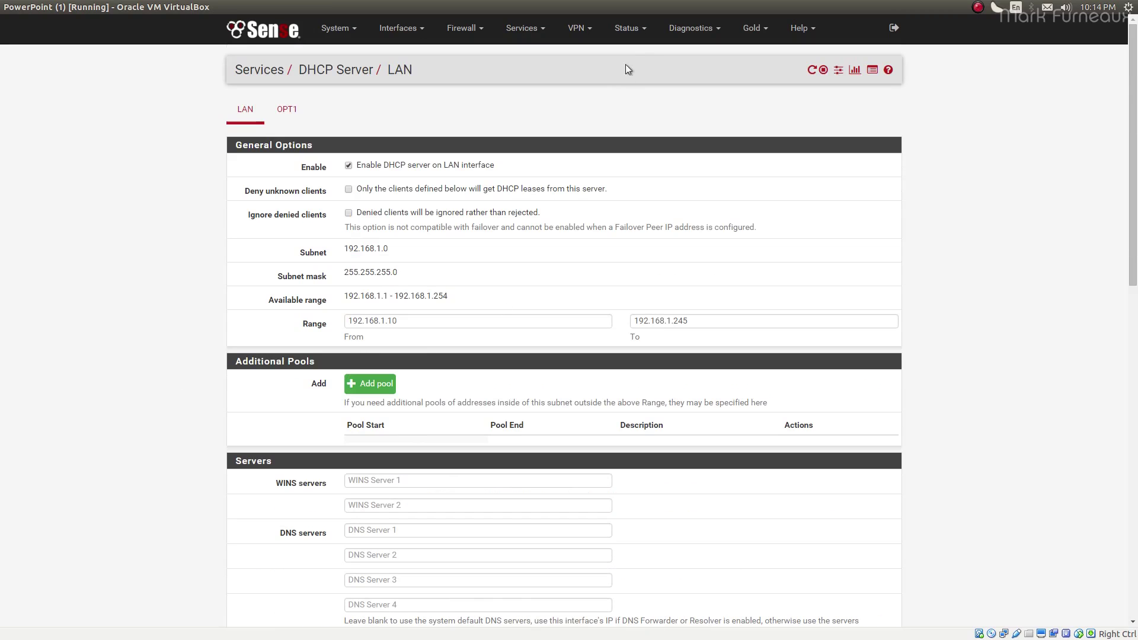
Step: Open the status monitoring page and plot the DHCP category for LAN on the graph's left axis
left_click(629, 28)
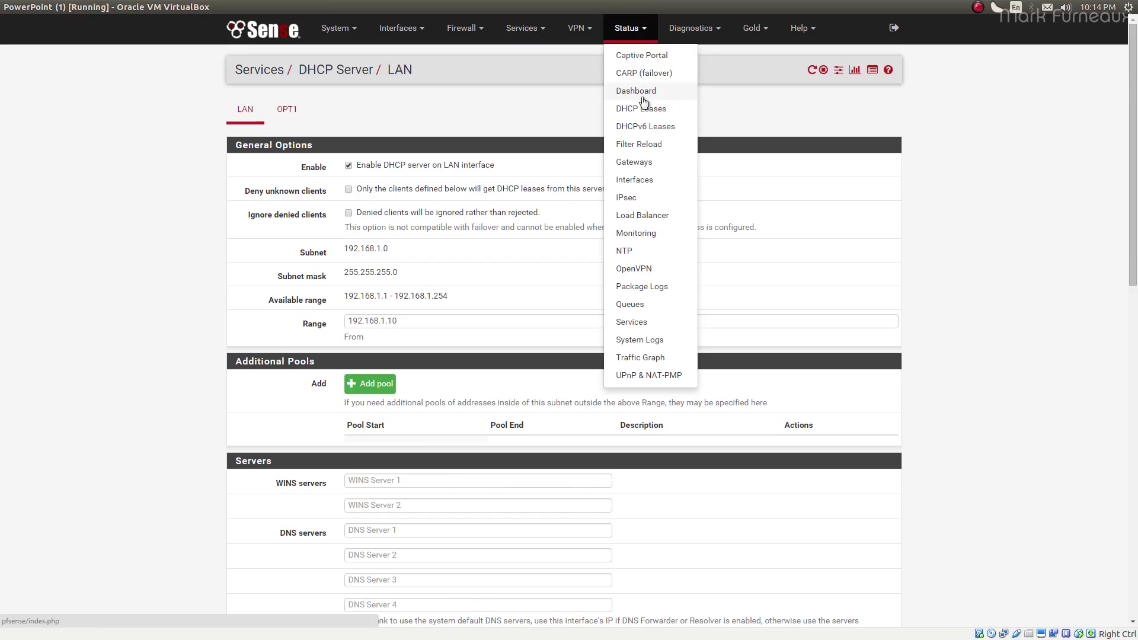
left_click(647, 233)
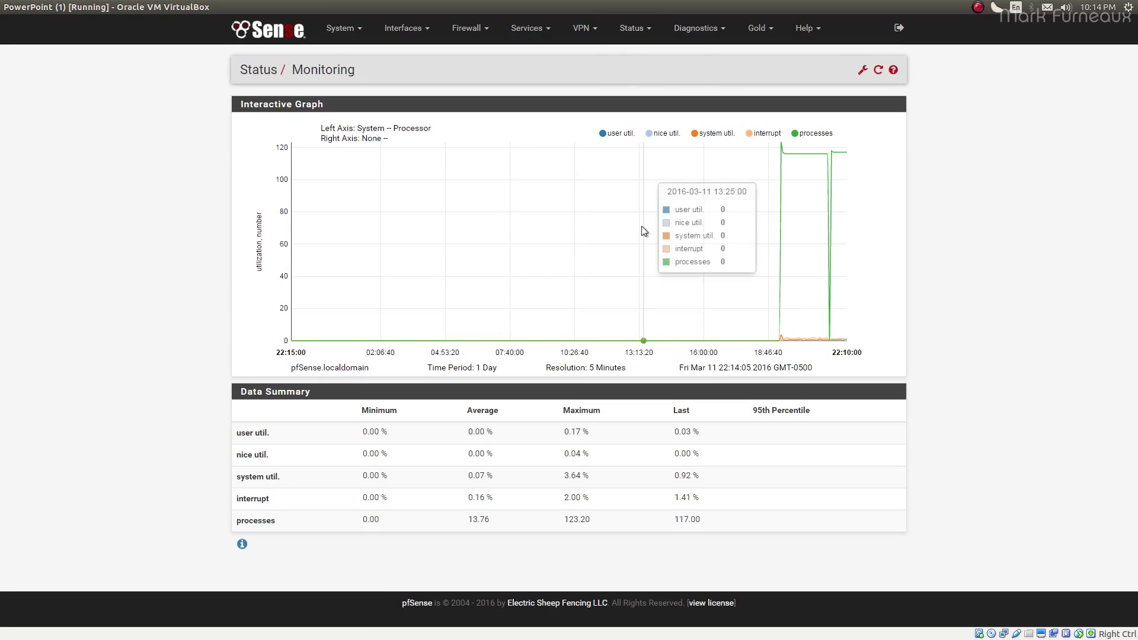
left_click(861, 73)
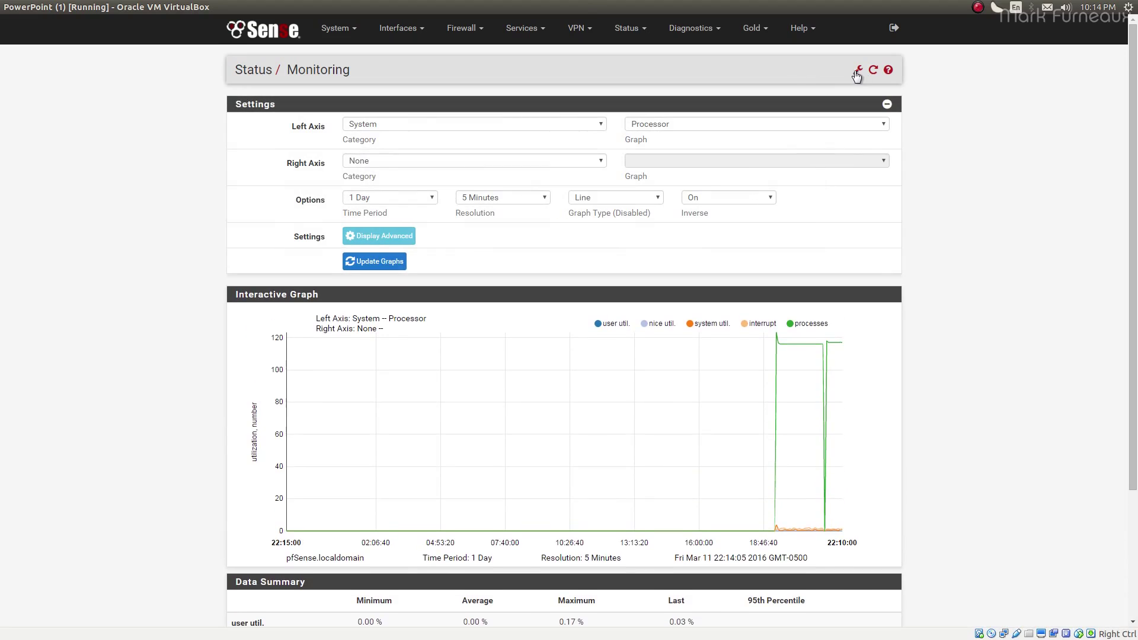
left_click(396, 123)
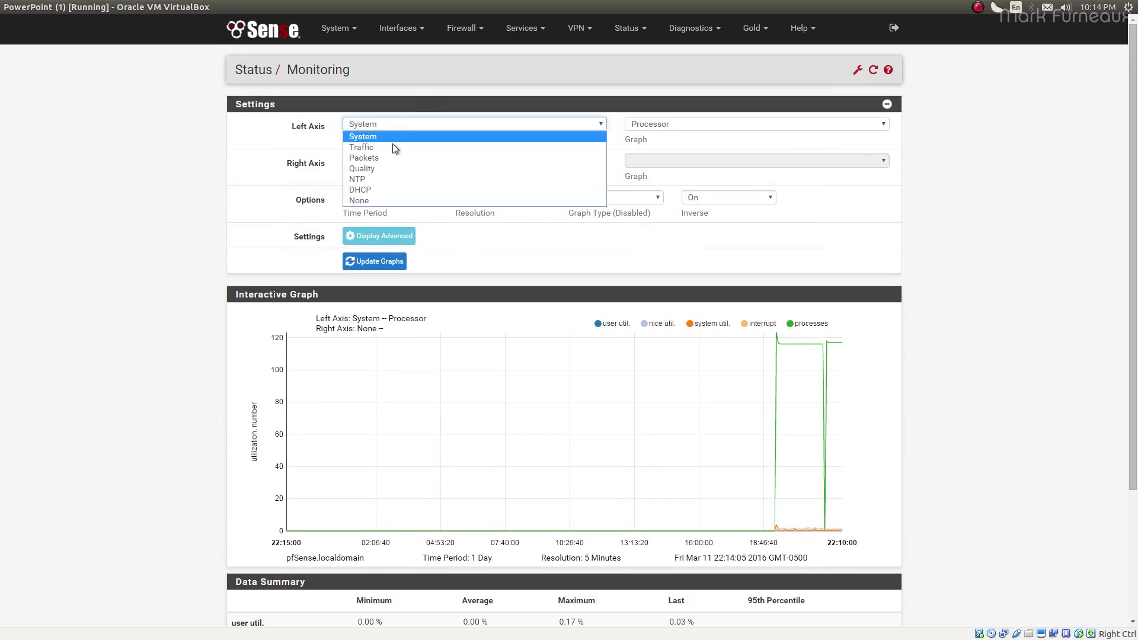
left_click(392, 187)
left_click(666, 124)
left_click(664, 132)
left_click(378, 265)
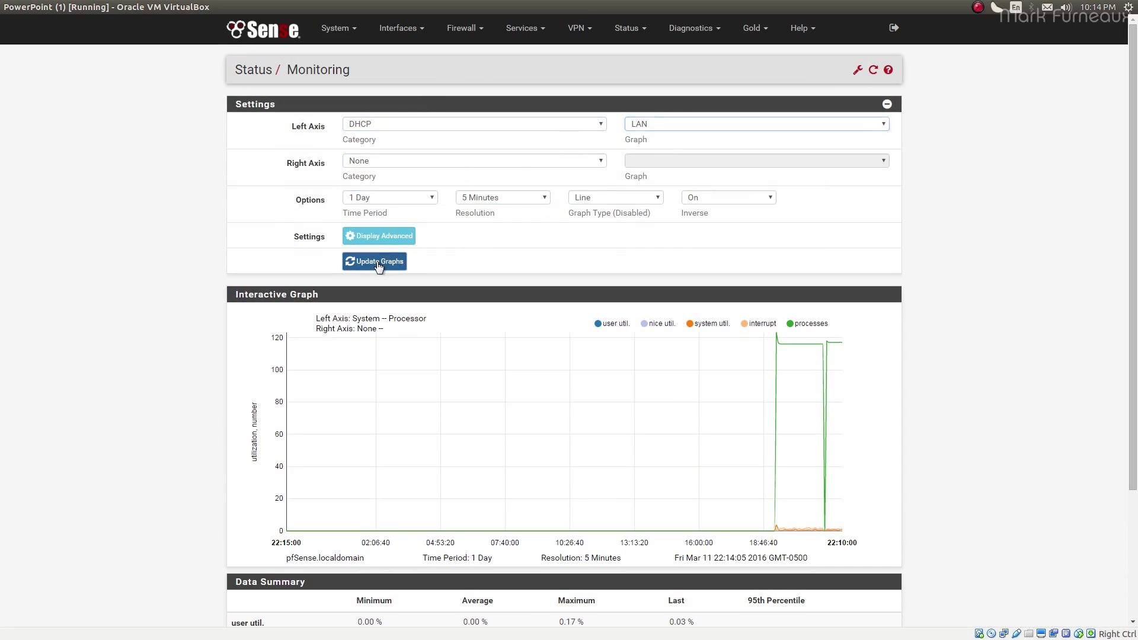
Step: Look over the LAN DHCP graph and its data summary, and redraw the graph with a time period of 1 Hour
mouse_move(542, 347)
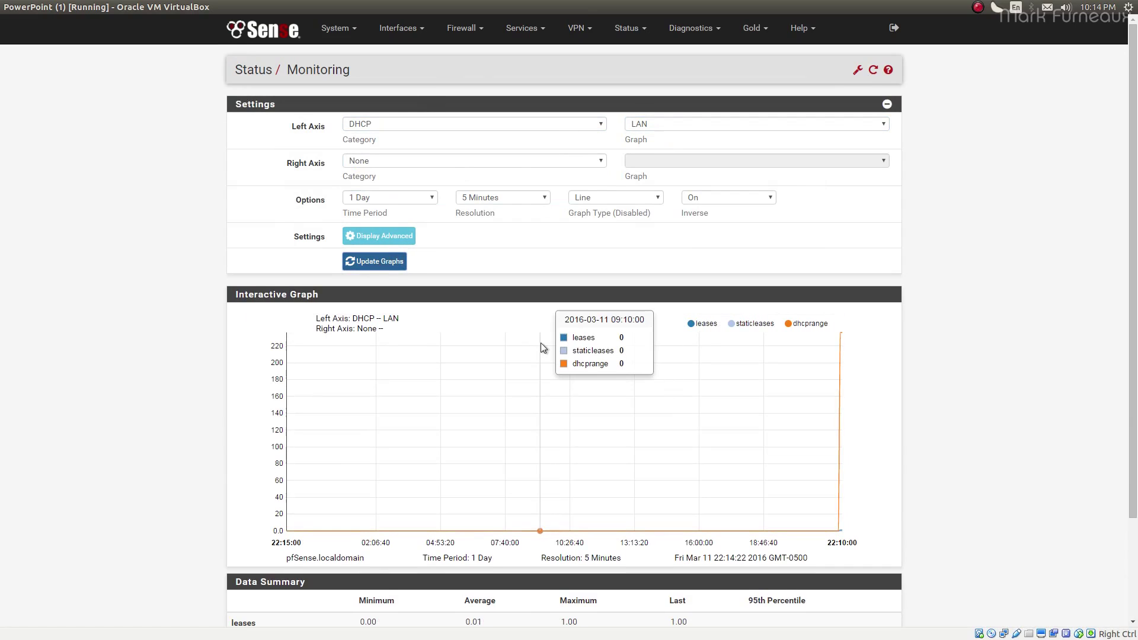
scroll(540, 347, "down", 3)
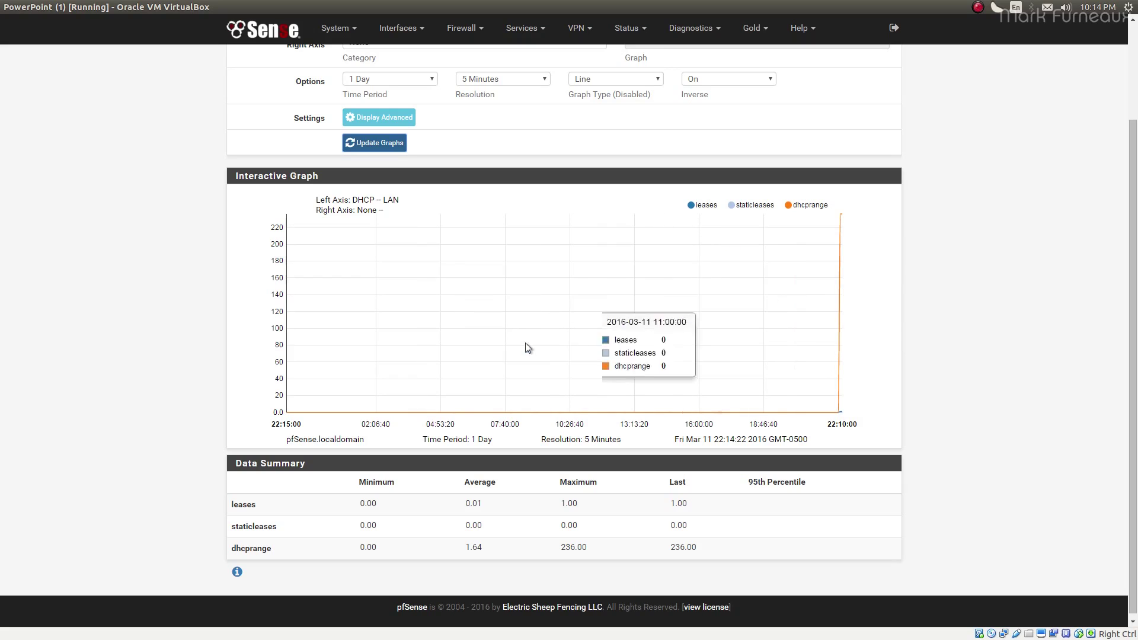
scroll(652, 356, "up", 3)
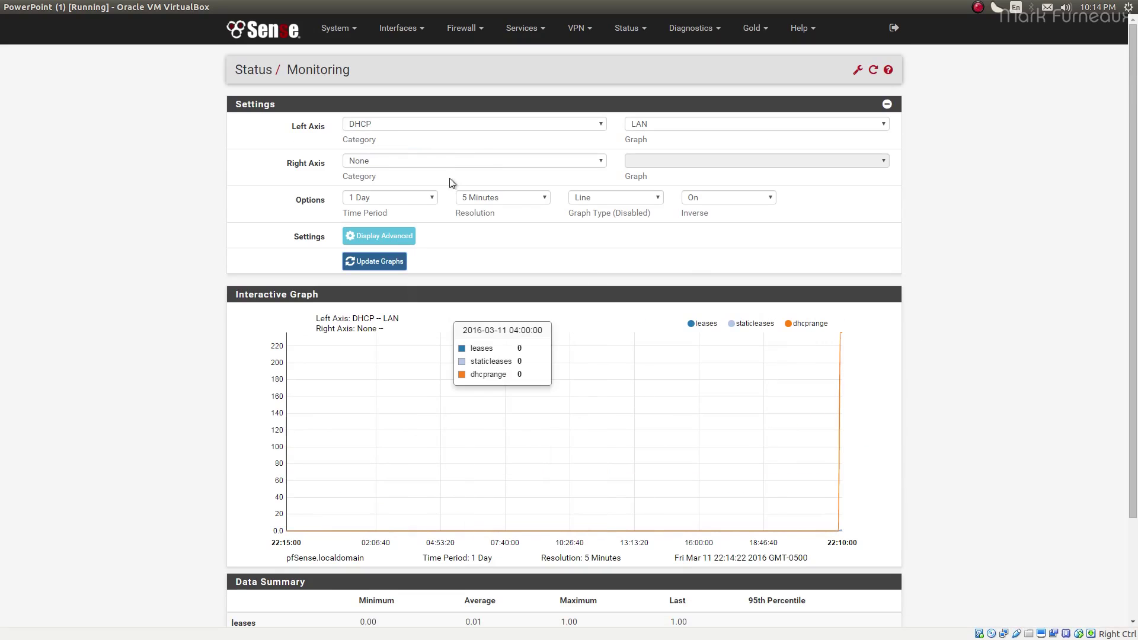
left_click(394, 199)
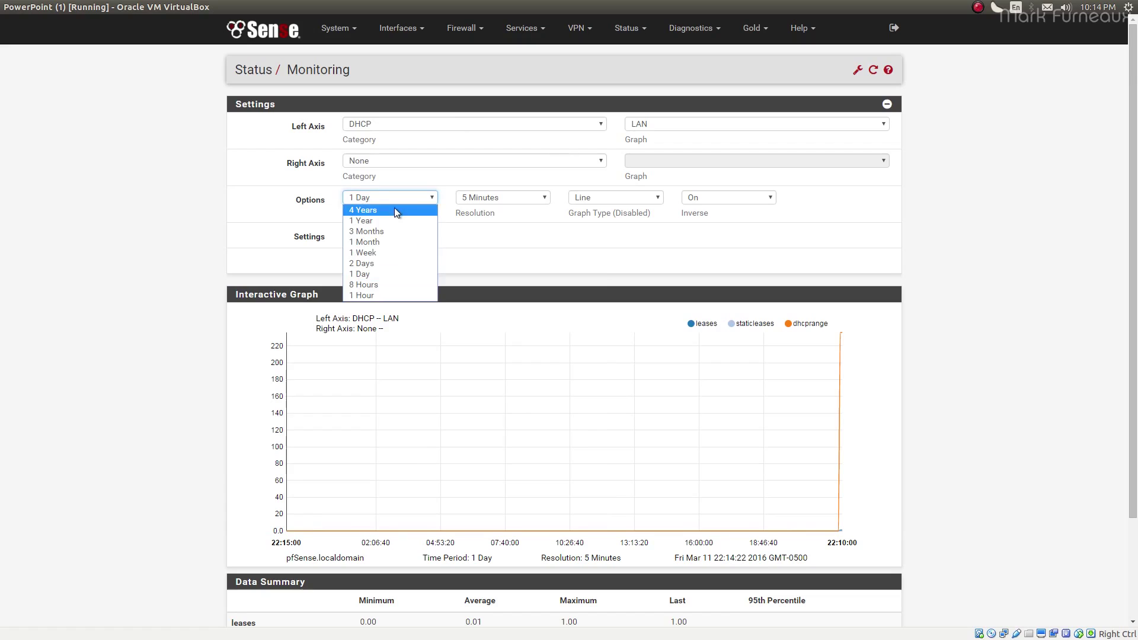
left_click(381, 297)
left_click(383, 261)
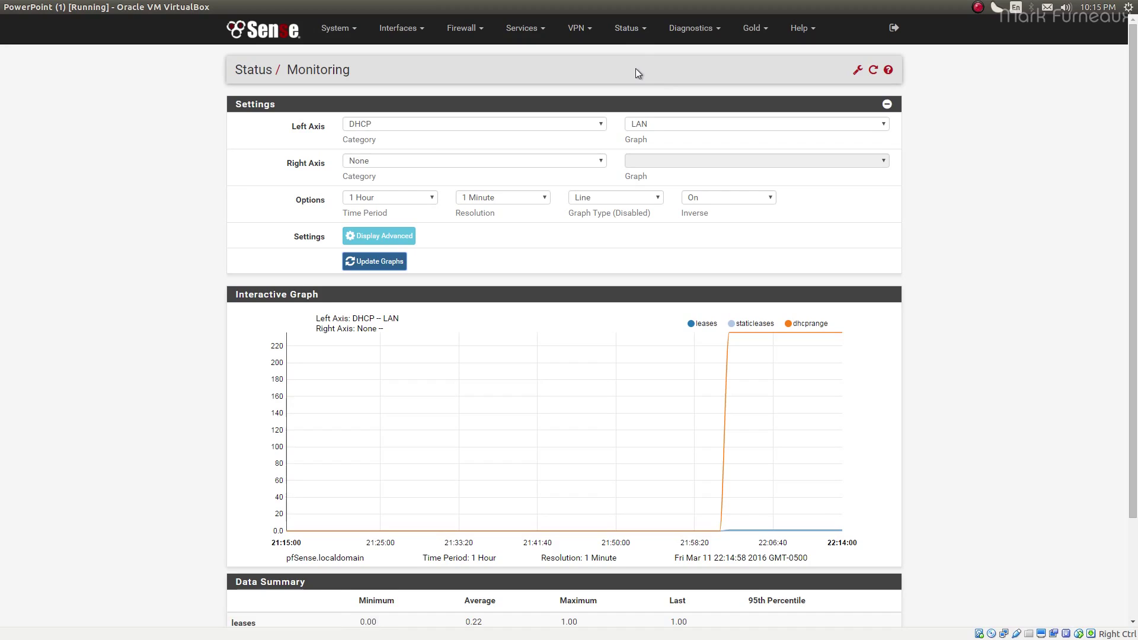
Step: Check the status list of the firewall's services, including the DHCP service, and return to the DHCP server settings
left_click(629, 33)
left_click(636, 321)
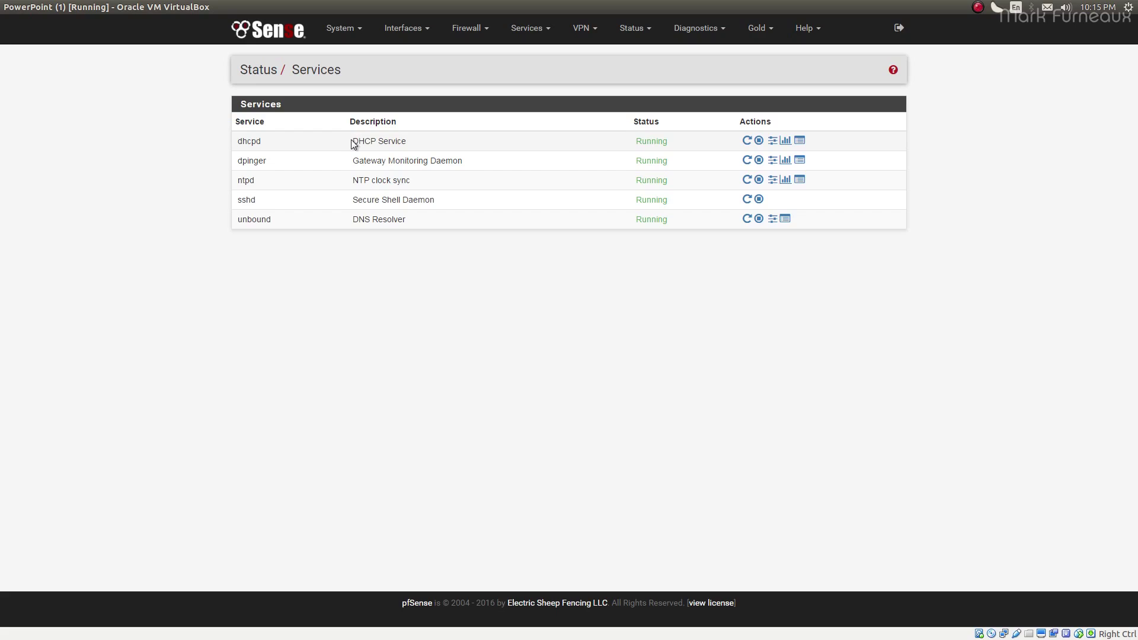
left_click(525, 28)
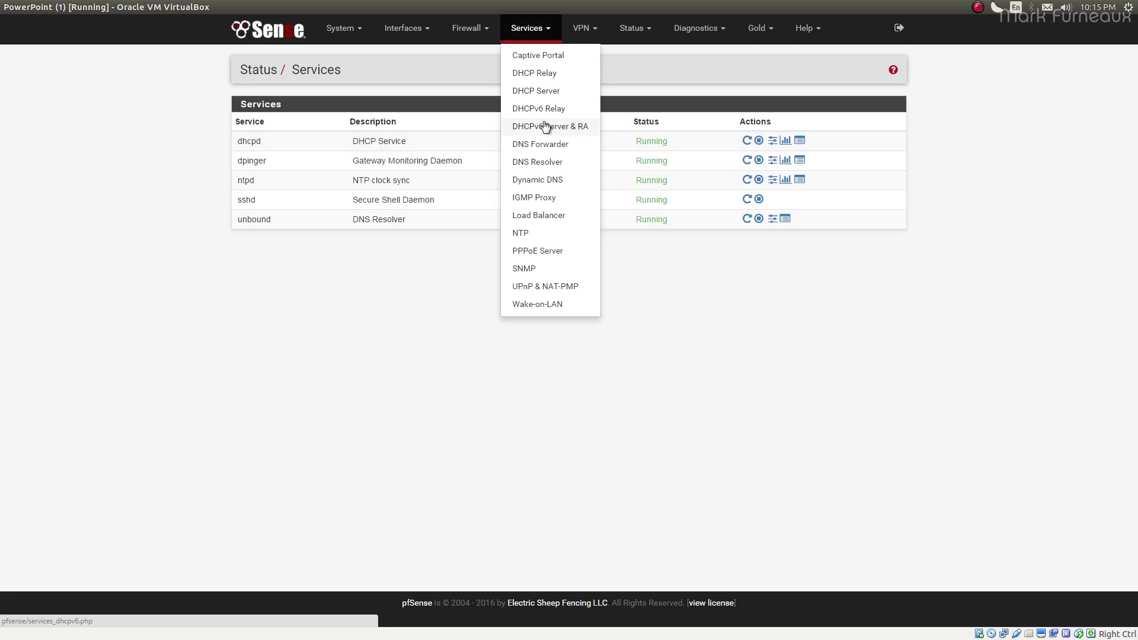
left_click(539, 88)
Step: Review the LAN DHCP server page once more, from the address range and server fields to the static mappings list
scroll(432, 321, "down", 7)
scroll(432, 322, "down", 5)
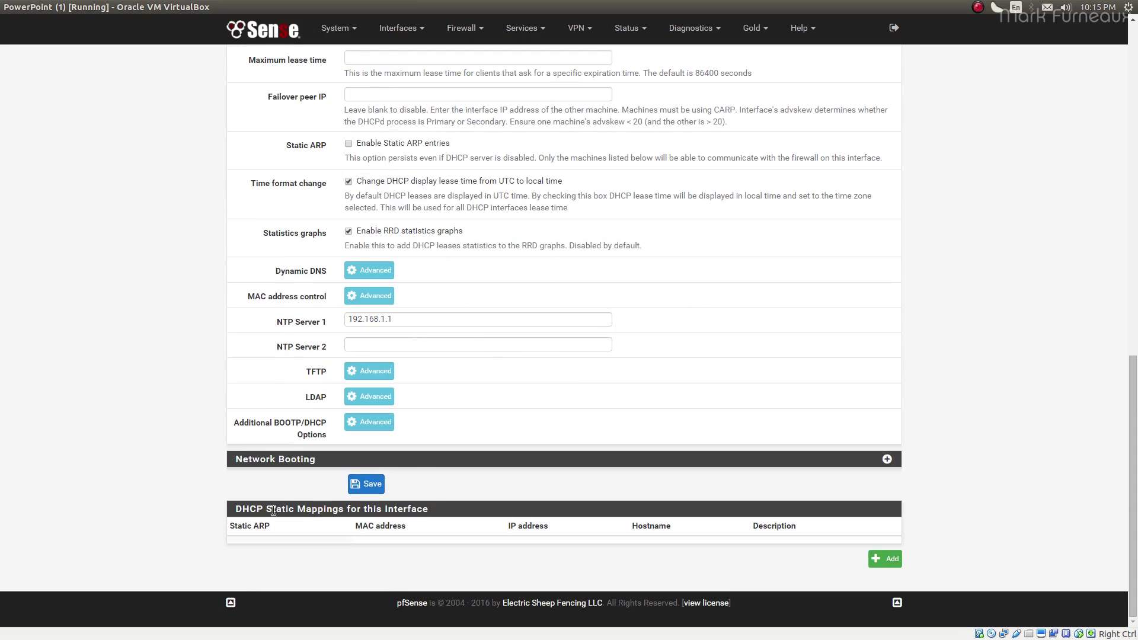
scroll(496, 385, "up", 9)
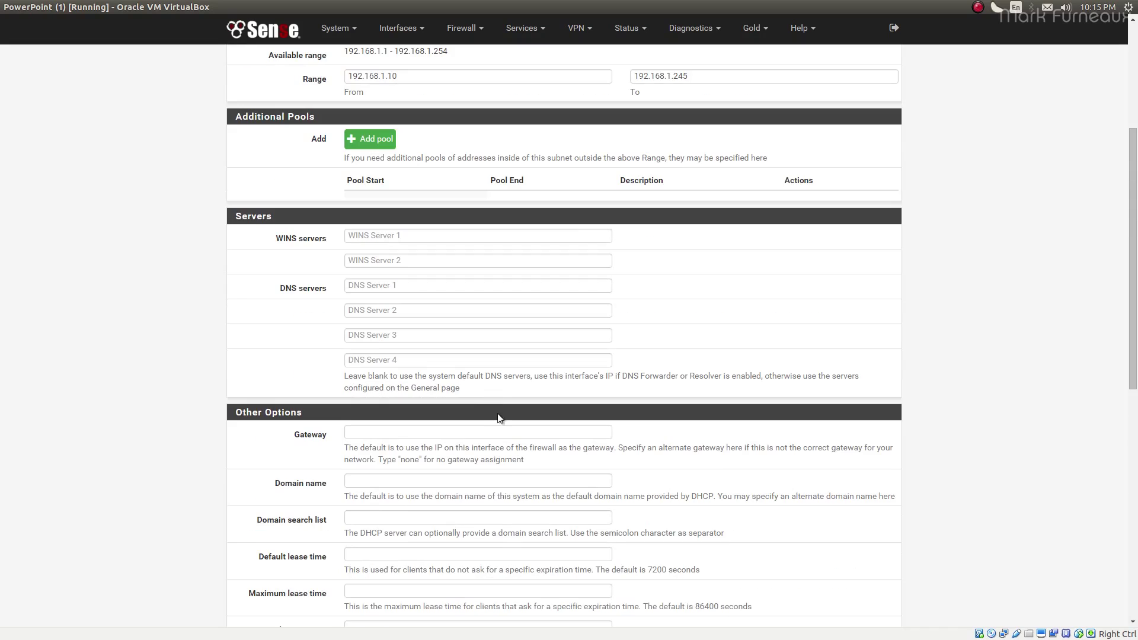
scroll(498, 418, "up", 5)
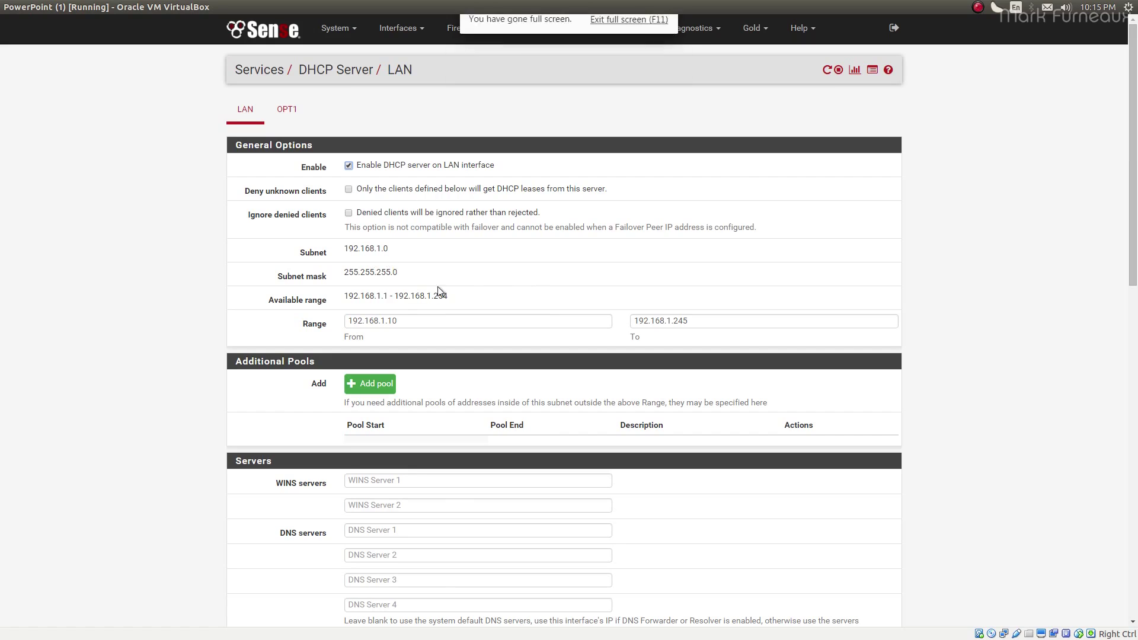
scroll(646, 361, "down", 20)
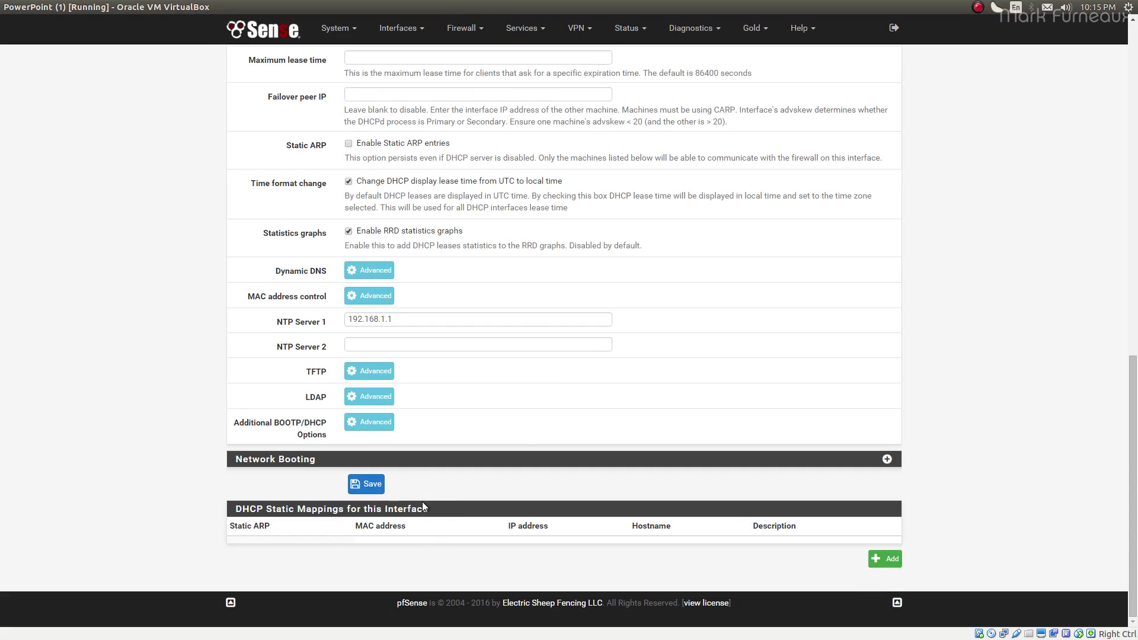
scroll(390, 501, "up", 20)
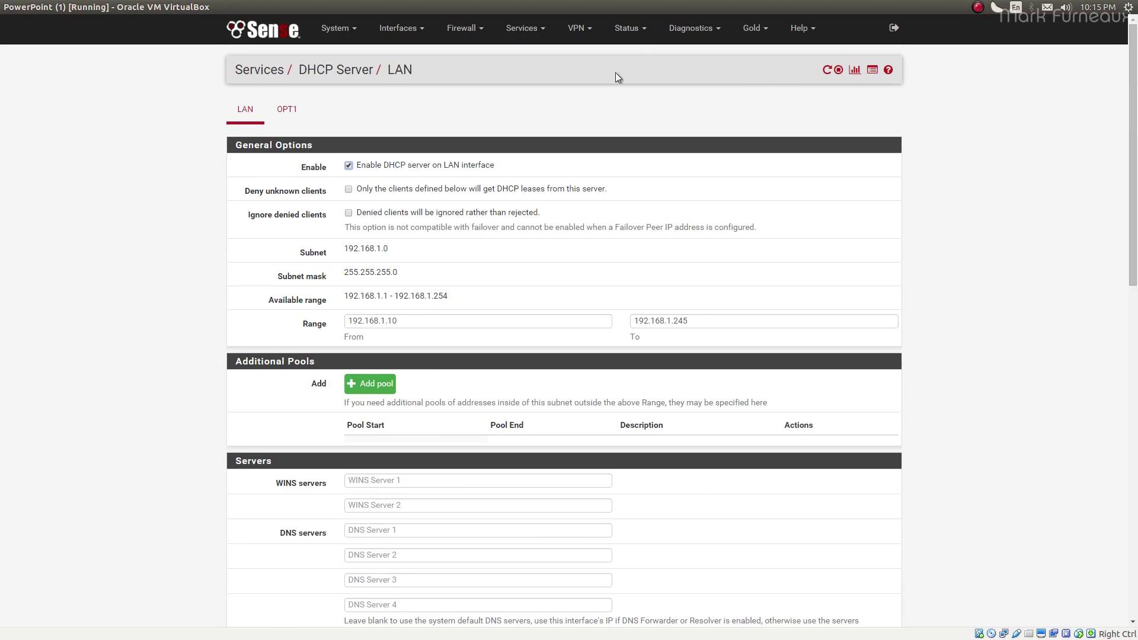
Step: Check the firewall's services status list, focusing on the dhcpd entry for the DHCP Service
left_click(628, 28)
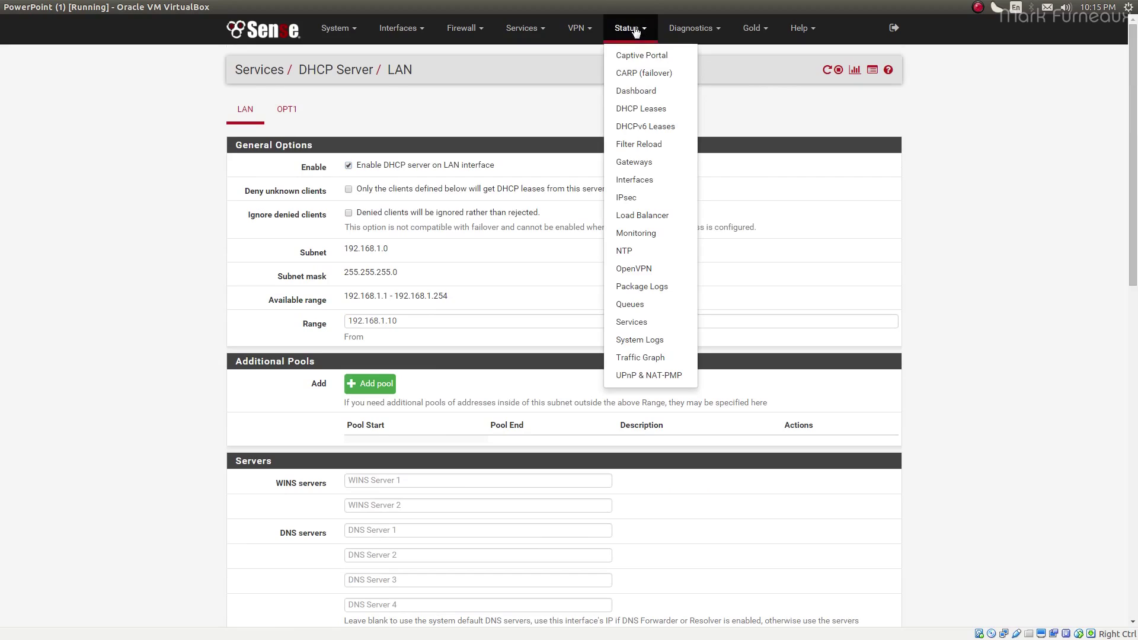
left_click(646, 322)
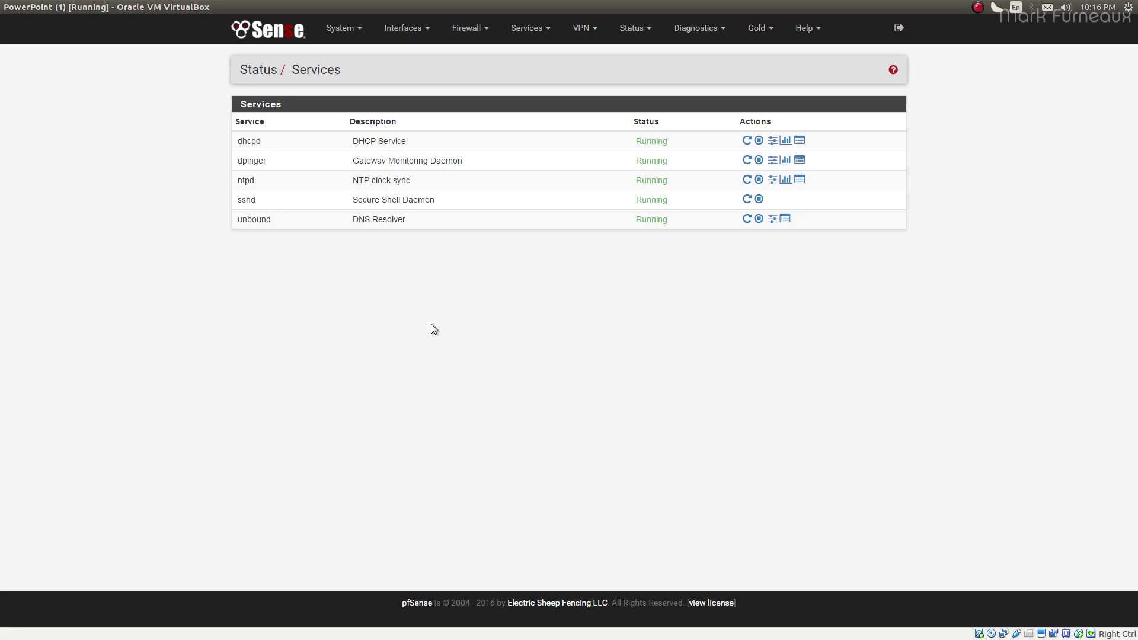
left_click_drag(260, 141, 264, 140)
left_click_drag(264, 142, 237, 141)
left_click(264, 142)
left_click(263, 144)
Step: Open the DHCP section of the system logs and go through its entries down to the most recent ones
left_click(633, 28)
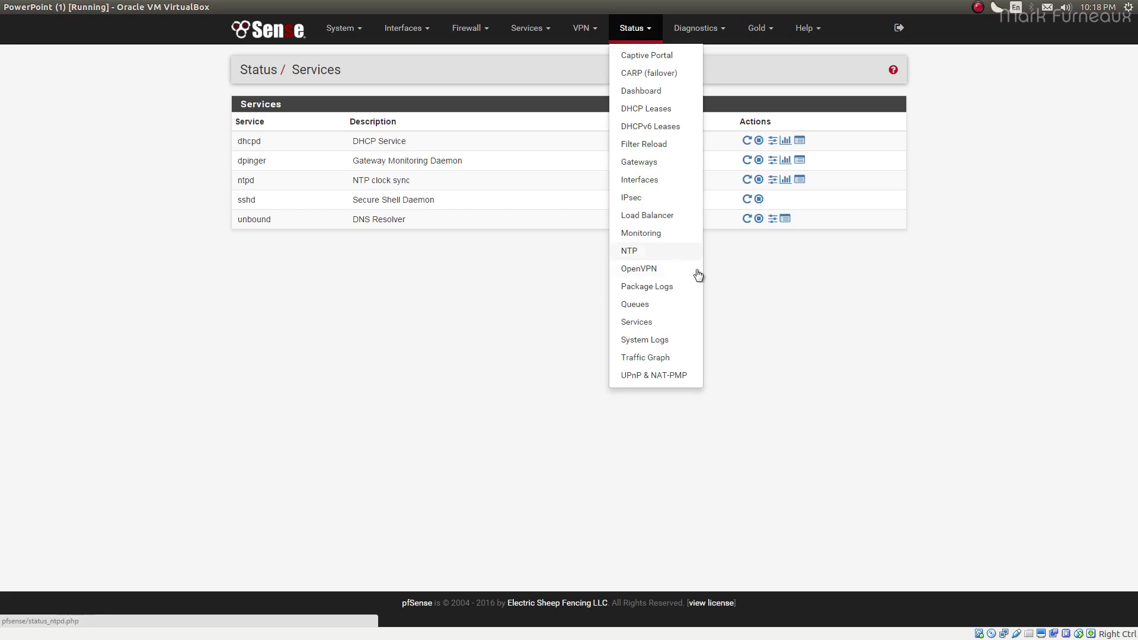
left_click(664, 330)
left_click(633, 28)
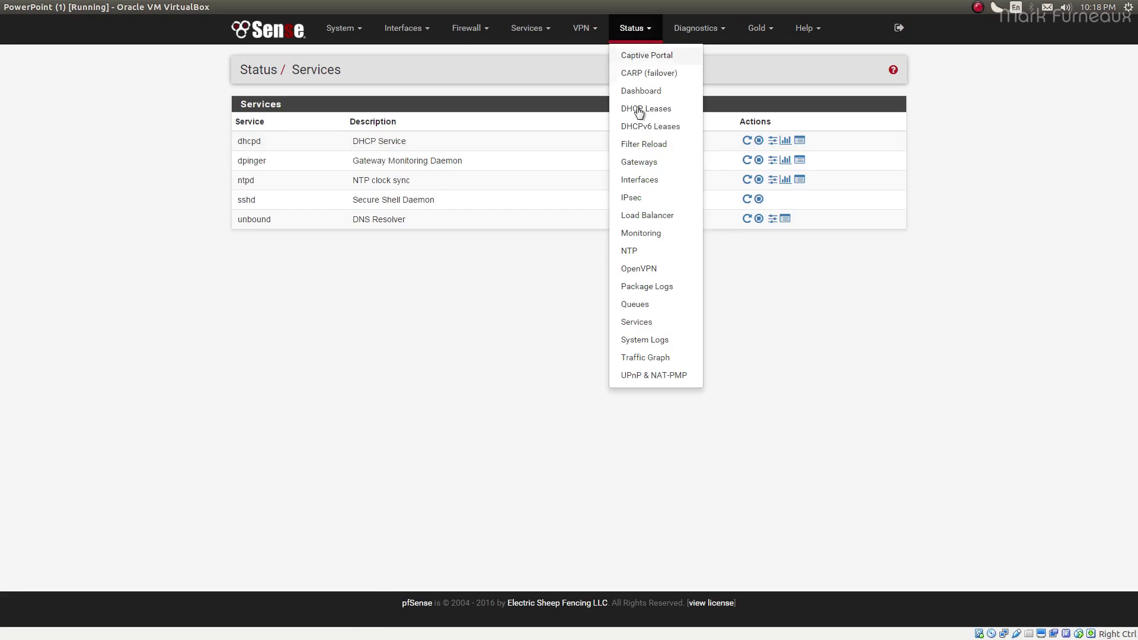
left_click(678, 344)
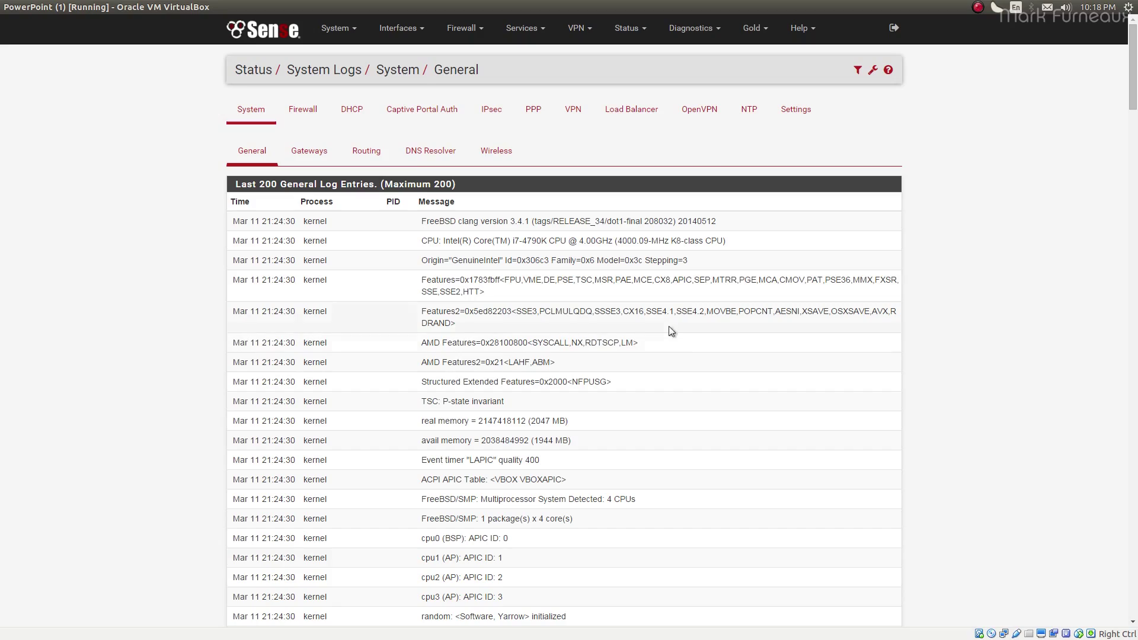
left_click(359, 117)
scroll(1124, 202, "down", 10)
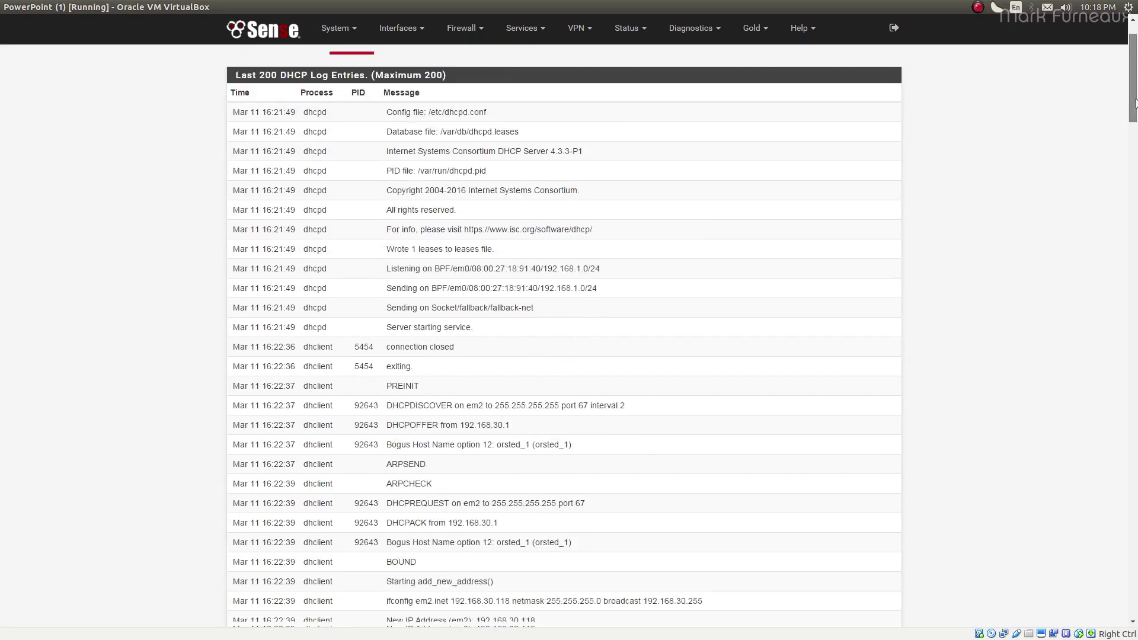
left_click_drag(1124, 202, 1065, 599)
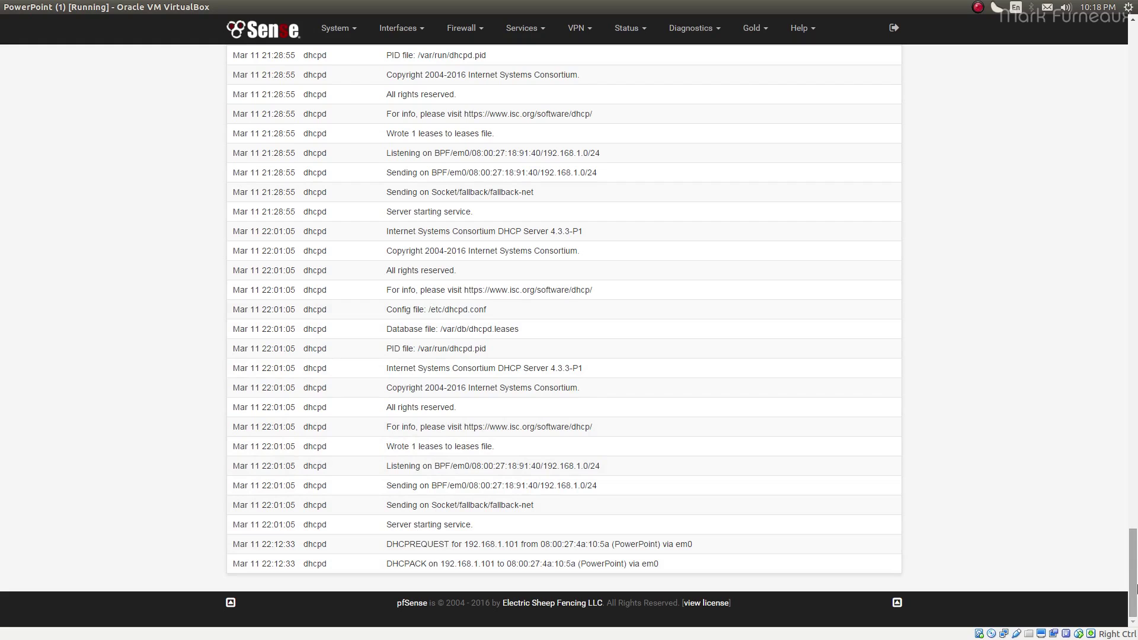
left_click_drag(1134, 586, 1134, 80)
left_click(524, 28)
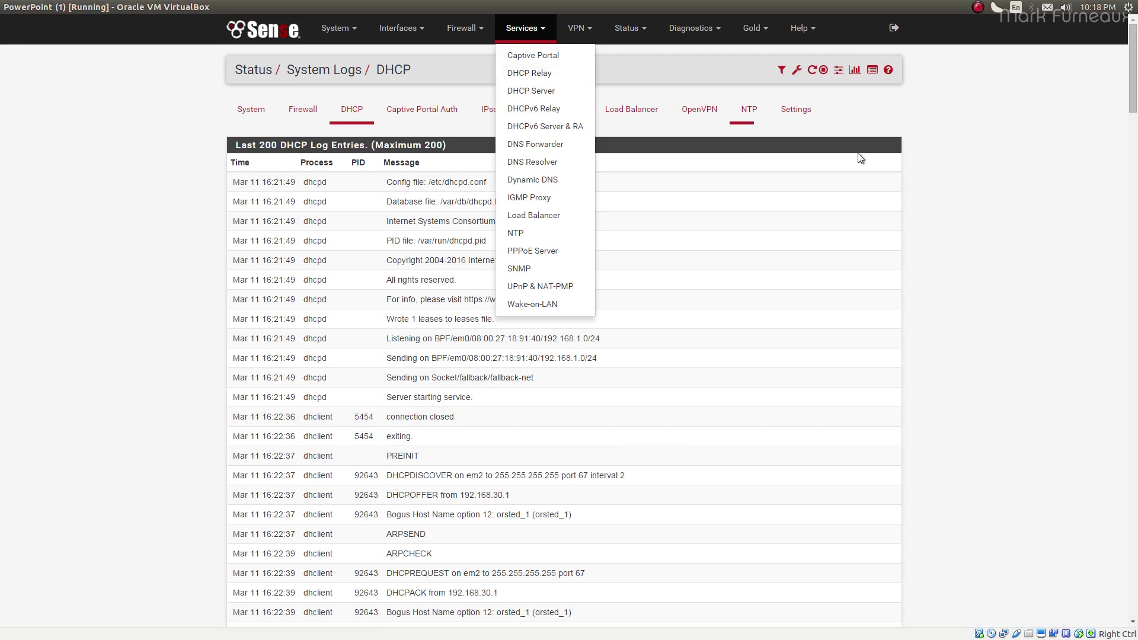
left_click(606, 157)
left_click_drag(1133, 95, 1109, 622)
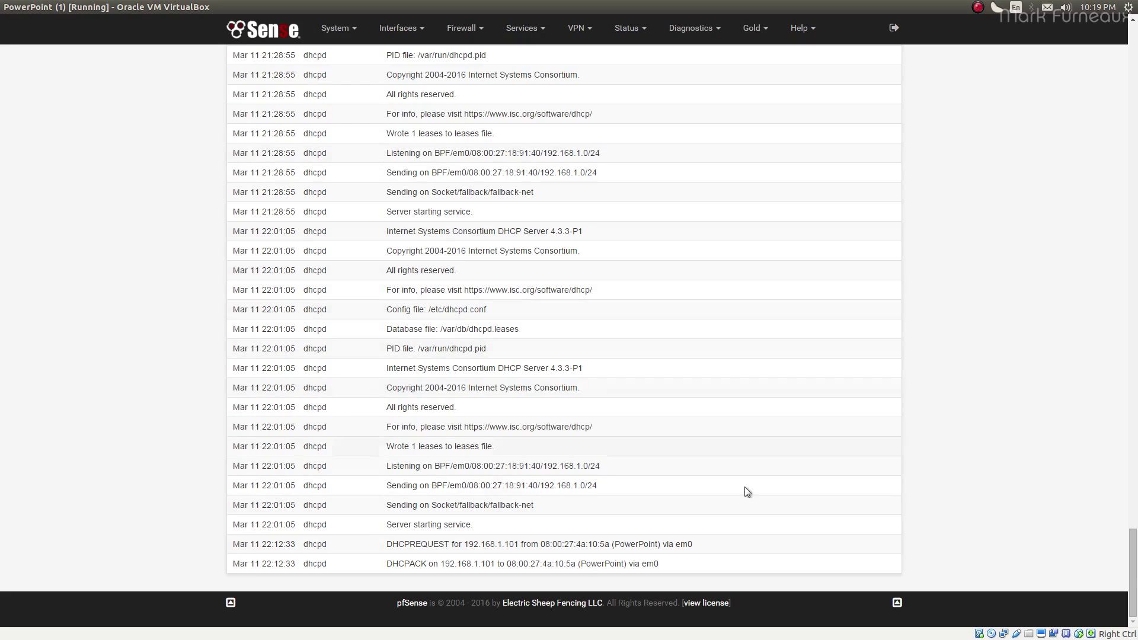
left_click_drag(1133, 557, 1134, 57)
left_click(627, 37)
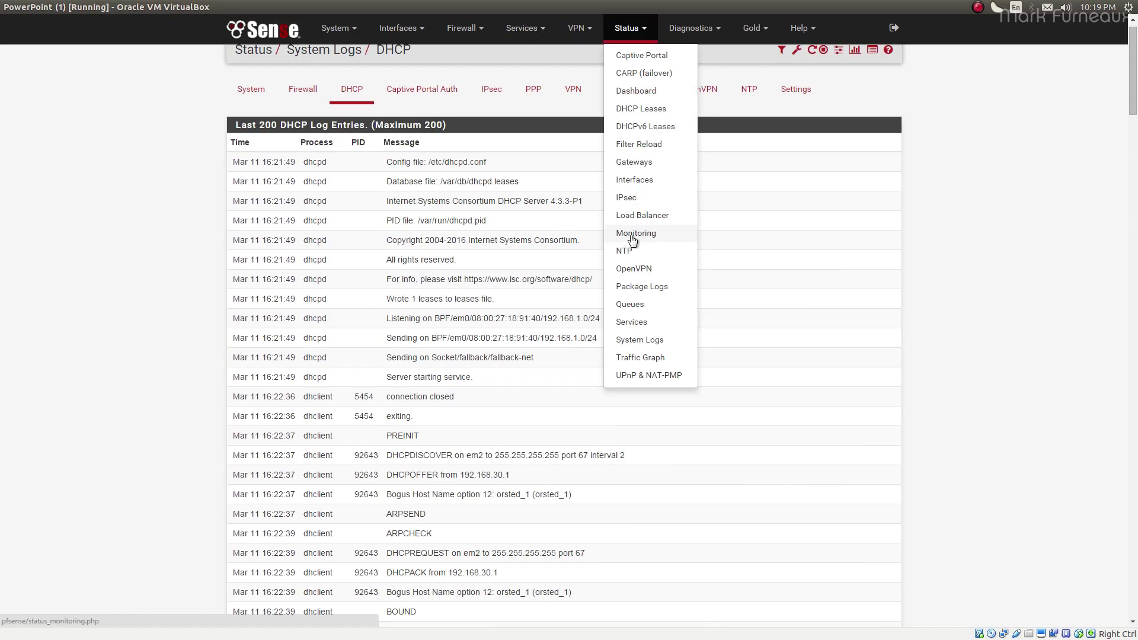
Step: Examine the latest DHCPREQUEST entry in the DHCP log, including its requested IP address, client MAC address, hostname and interface
left_click_drag(1134, 80, 1137, 598)
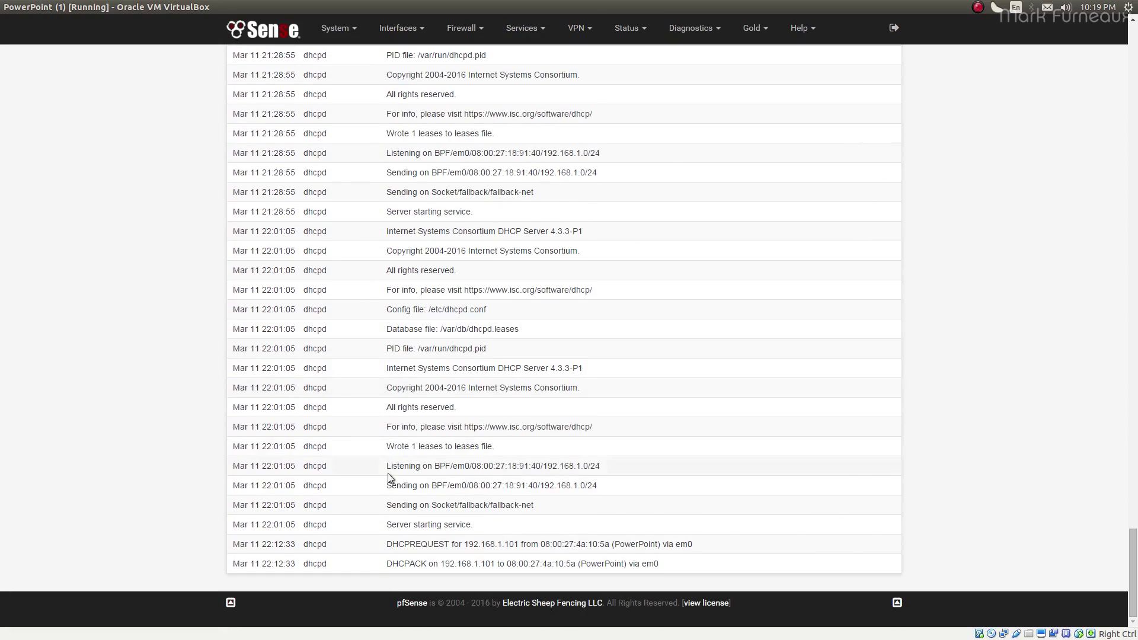
left_click_drag(387, 544, 450, 544)
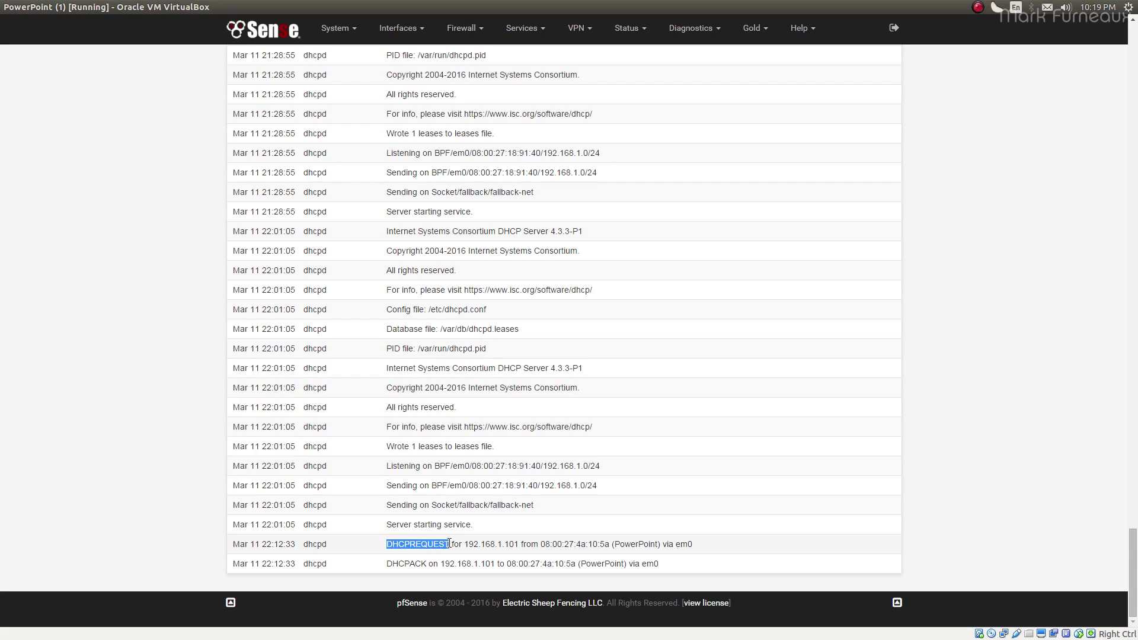
left_click(509, 550)
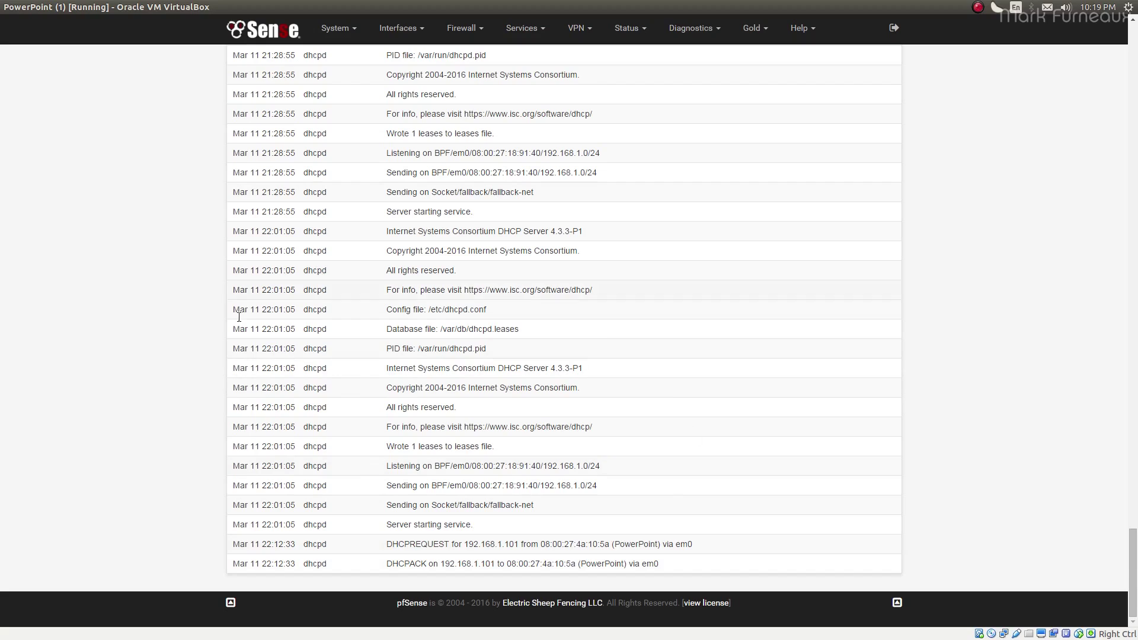
left_click_drag(612, 544, 655, 544)
left_click_drag(545, 544, 609, 545)
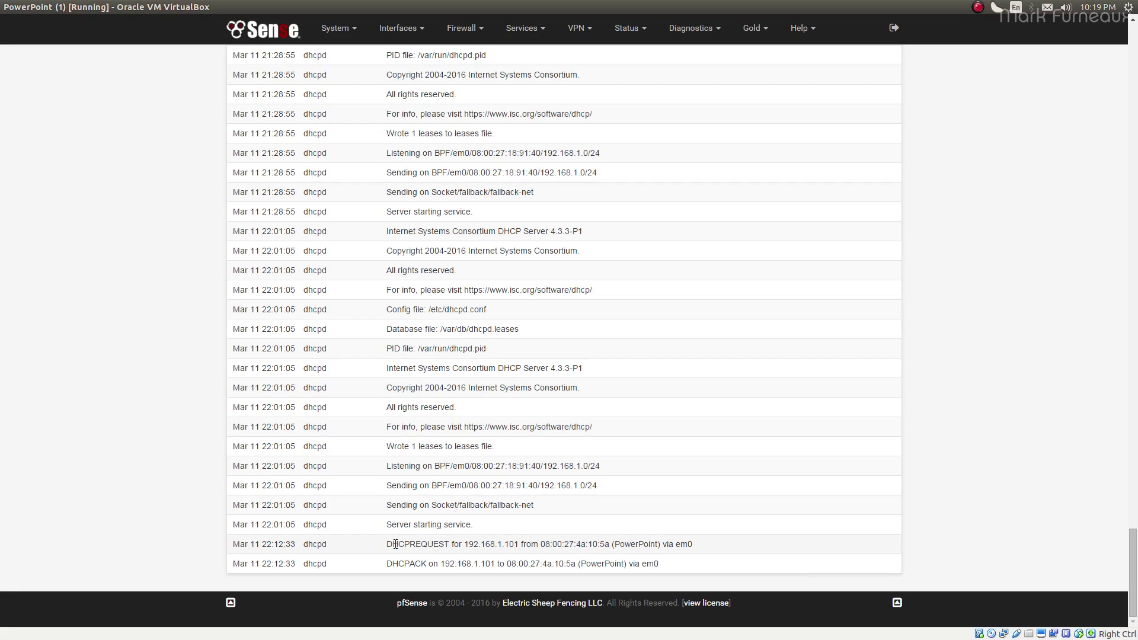
left_click_drag(391, 544, 520, 544)
left_click(479, 546)
left_click(521, 544)
left_click_drag(675, 544, 691, 544)
left_click(692, 544)
left_click(400, 27)
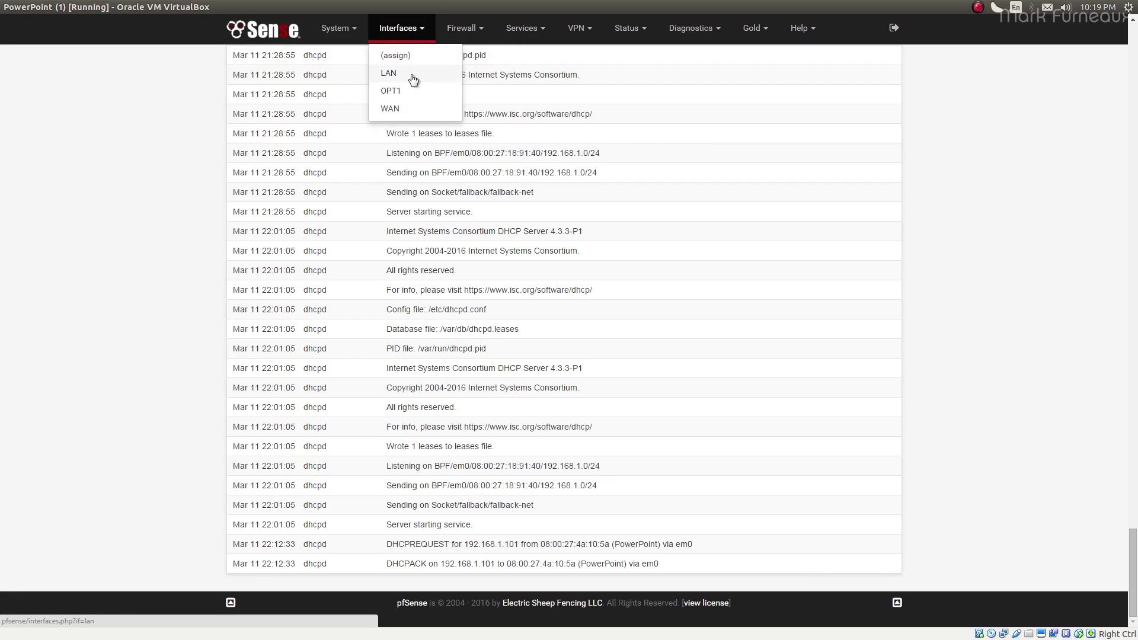
left_click(693, 542)
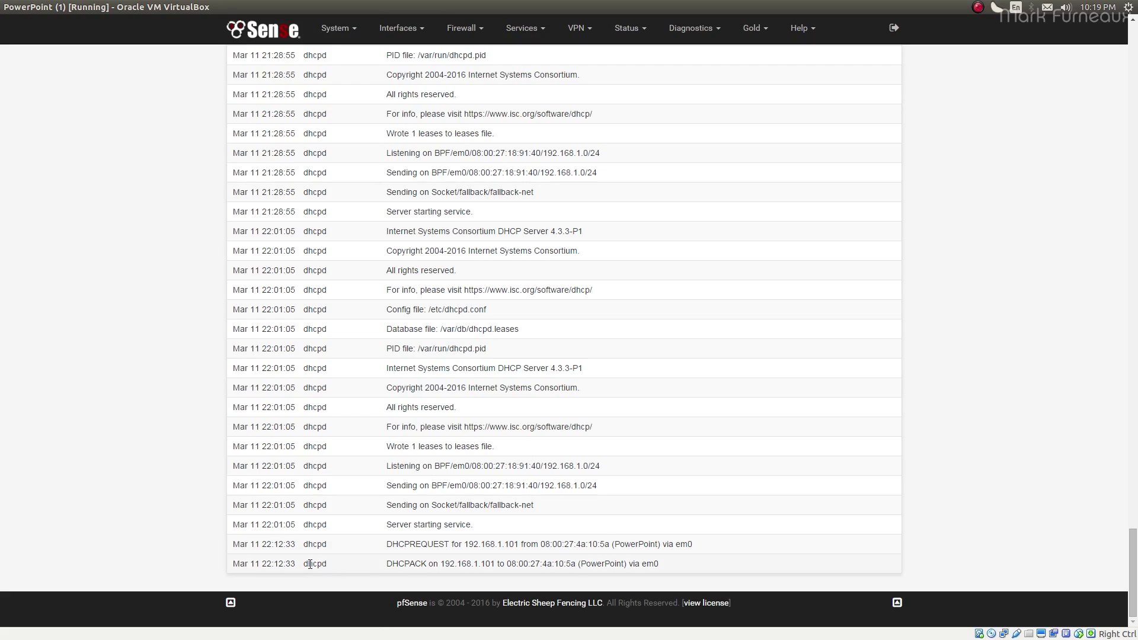
Step: Examine the latest DHCPACK entry in the DHCP log and return to the start of the log
left_click_drag(384, 564, 497, 564)
left_click(495, 565)
scroll(1122, 555, "up", 2)
scroll(1095, 559, "down", 2)
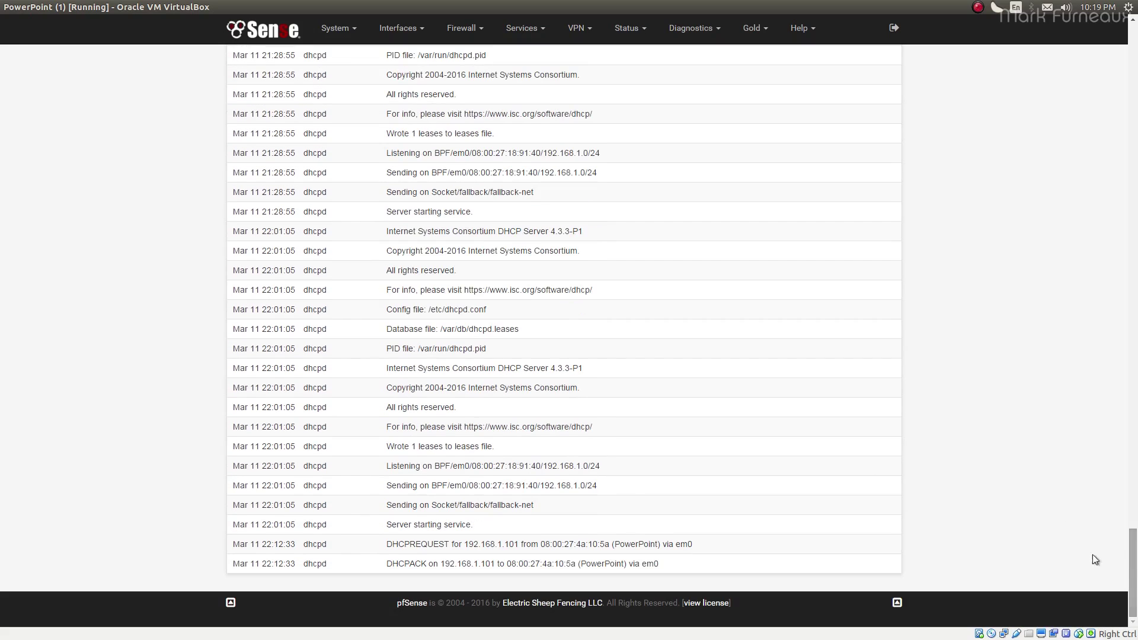
left_click_drag(1136, 553, 1136, 44)
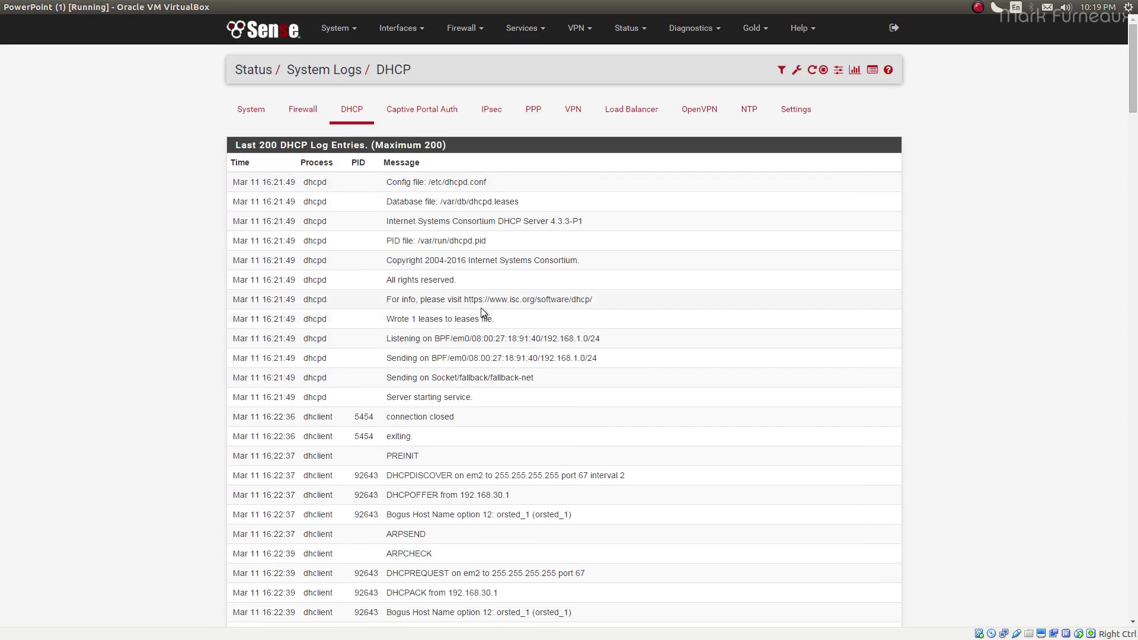
Step: From the DHCP leases status page, look over the static mapping form and the Wake-on-LAN entry form for the PowerPoint lease
left_click(630, 30)
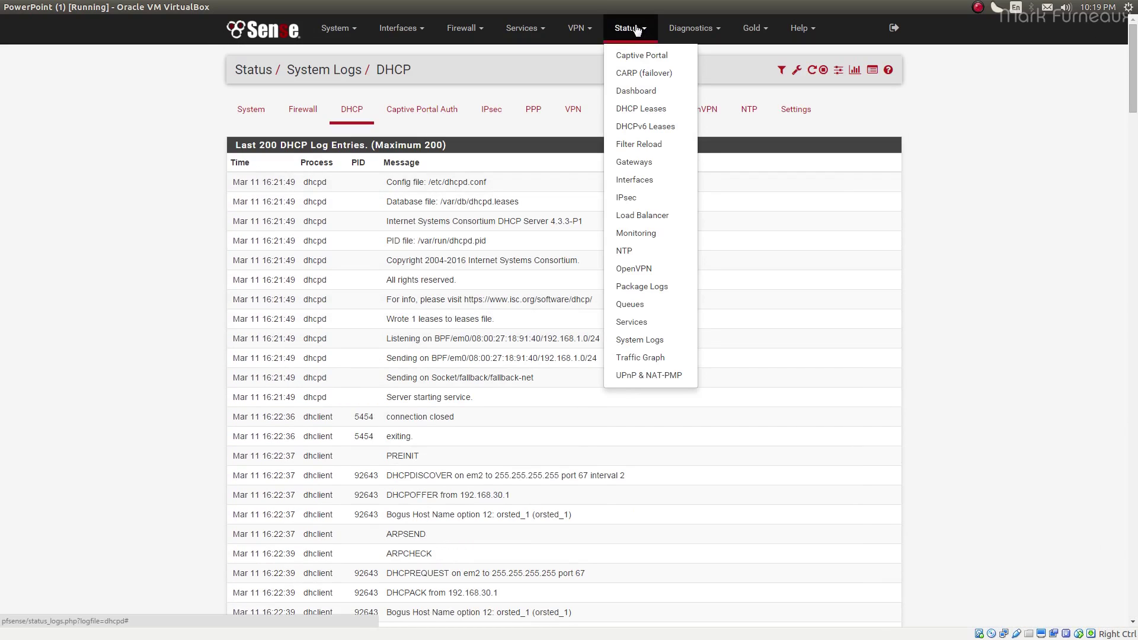
left_click(643, 114)
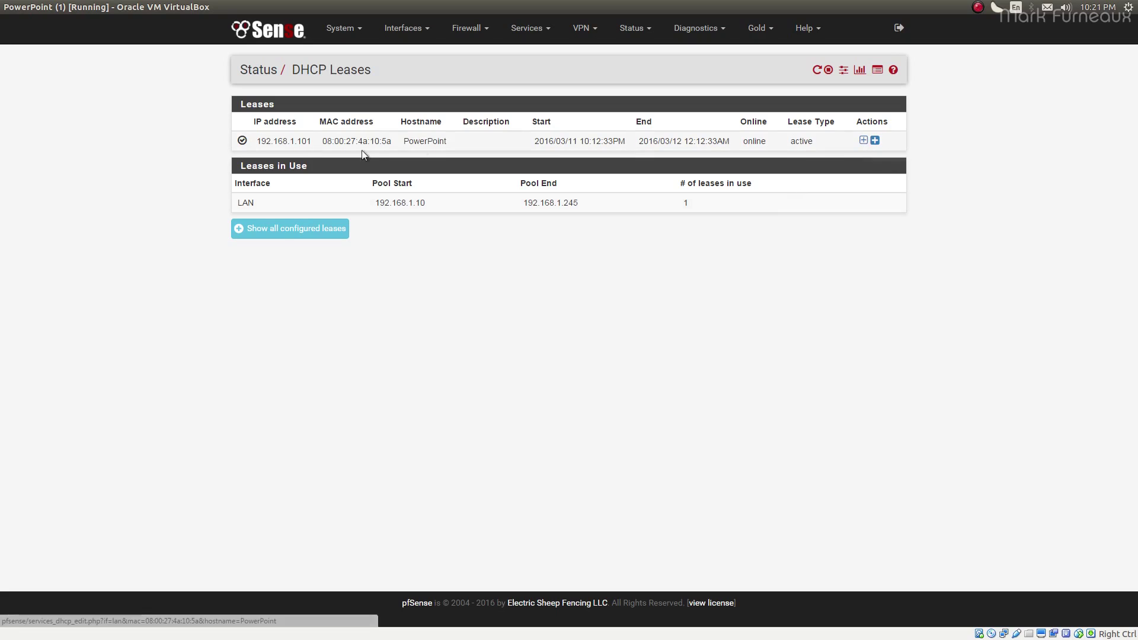
left_click(864, 142)
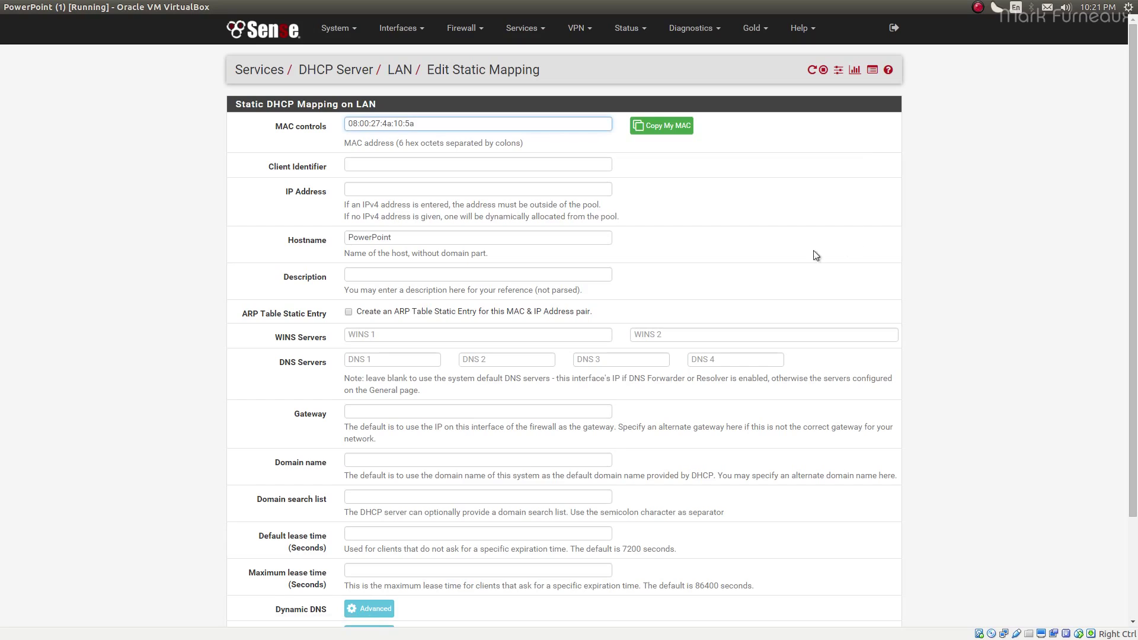
left_click_drag(358, 124, 474, 125)
left_click(458, 126)
scroll(174, 385, "down", 3)
scroll(174, 385, "up", 3)
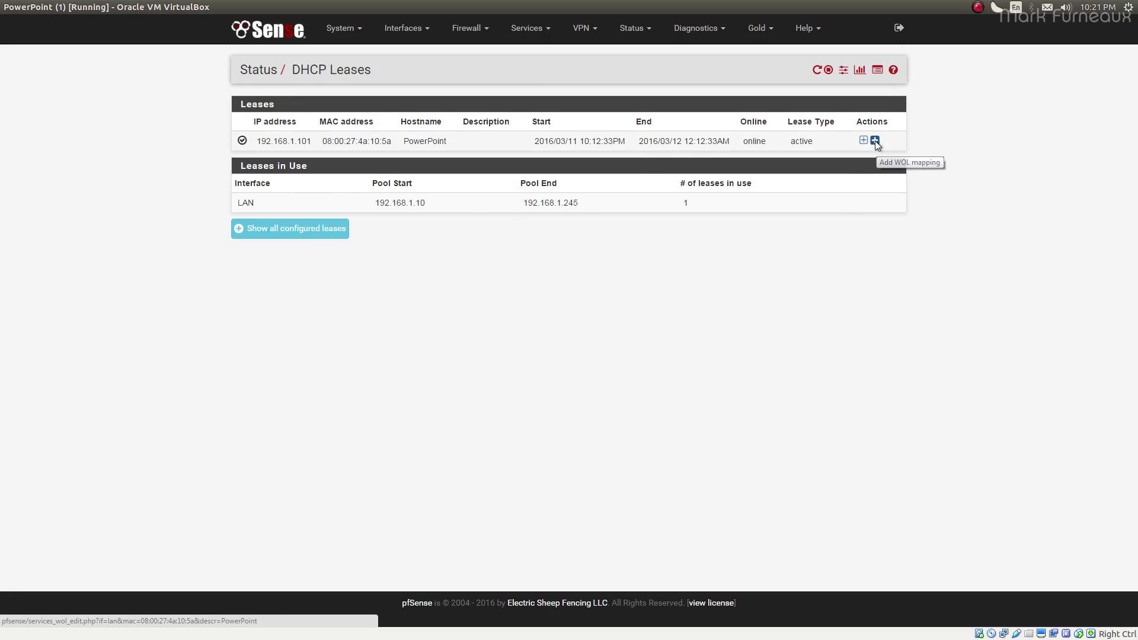
left_click(875, 140)
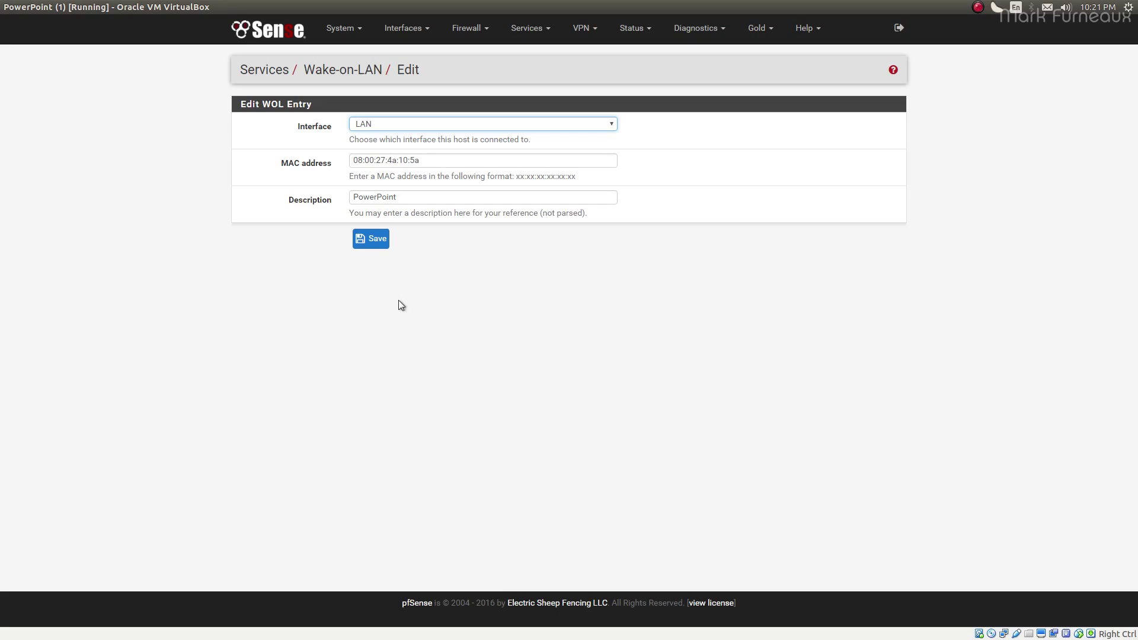
key("alt+Left")
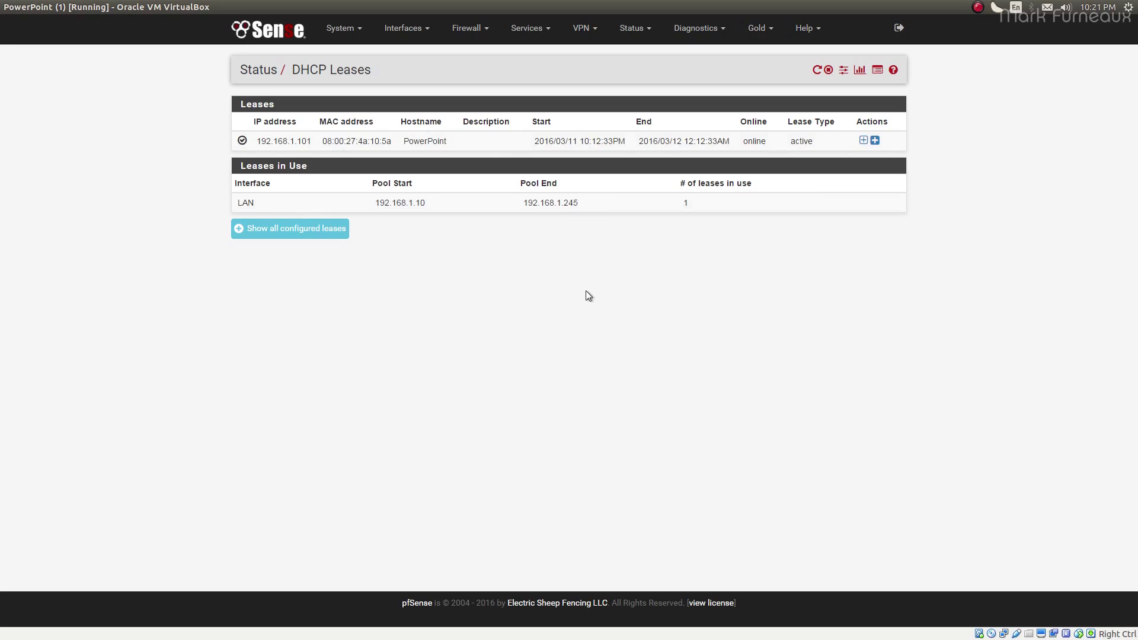
Step: Switch the leases list between all configured leases and active and static leases only
left_click(285, 228)
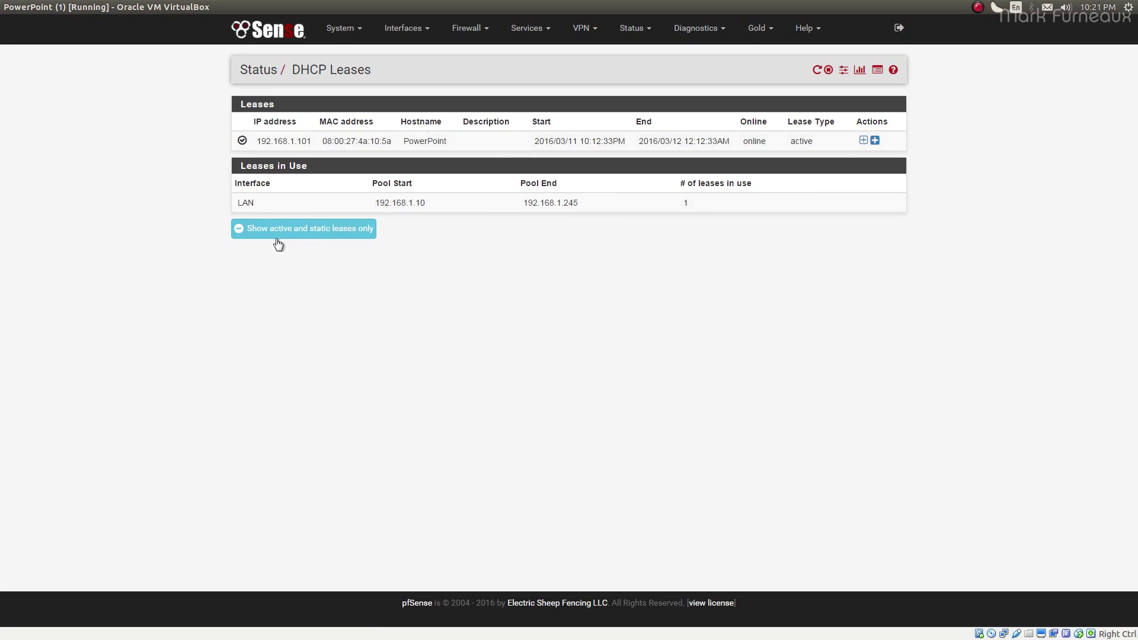
left_click(298, 230)
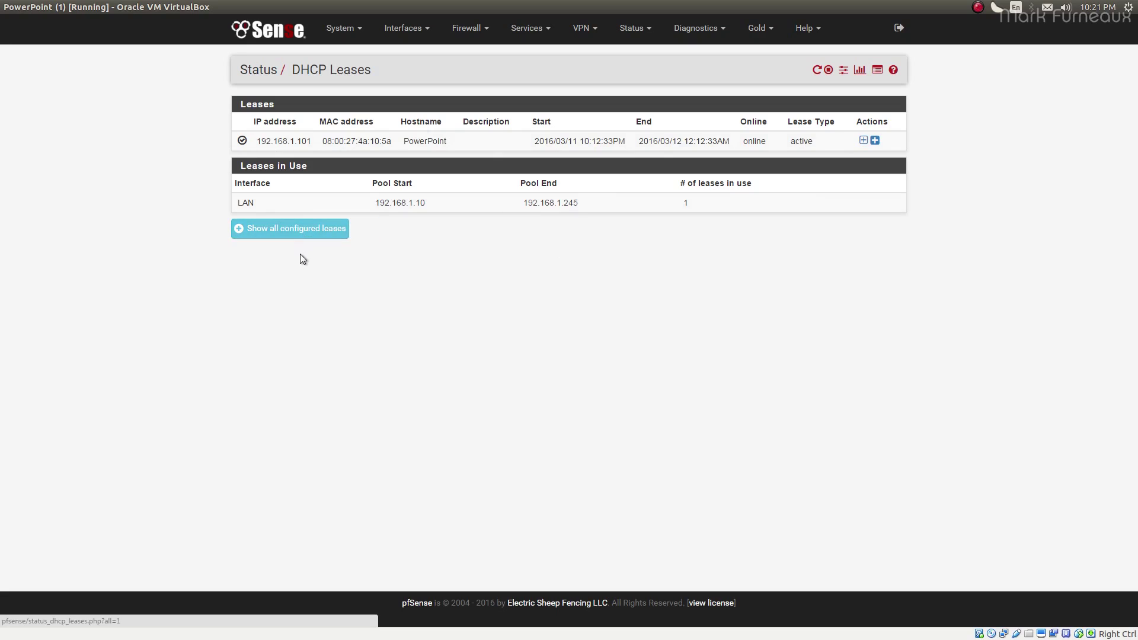
left_click(296, 230)
left_click(307, 231)
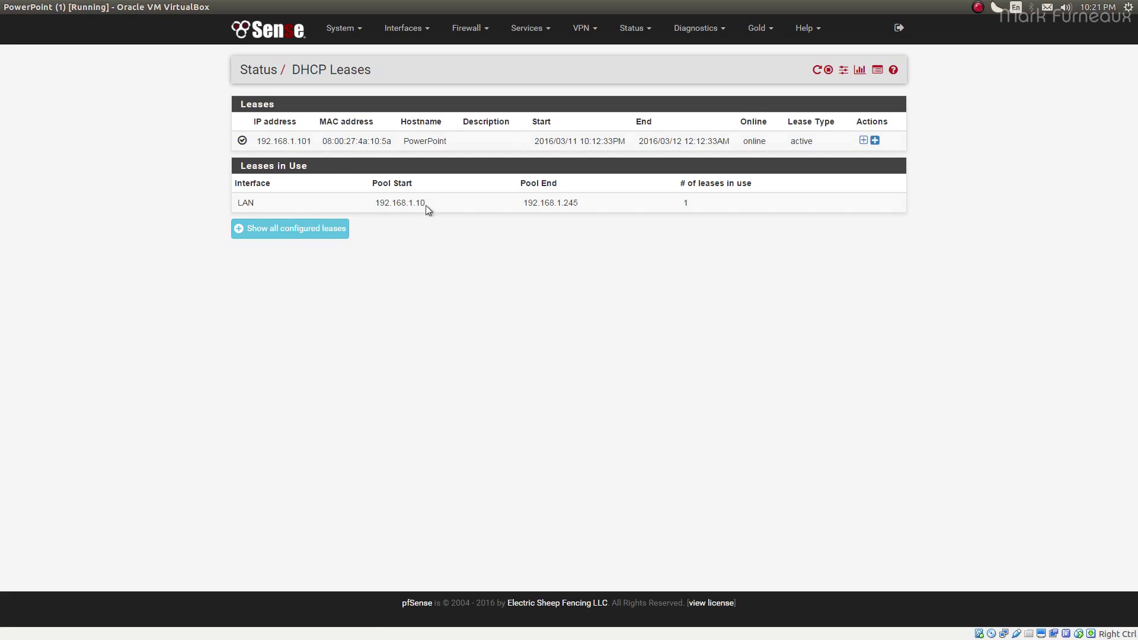
left_click(283, 234)
Step: Reopen the LAN DHCP server settings and review the page down to its static mappings list
left_click(635, 36)
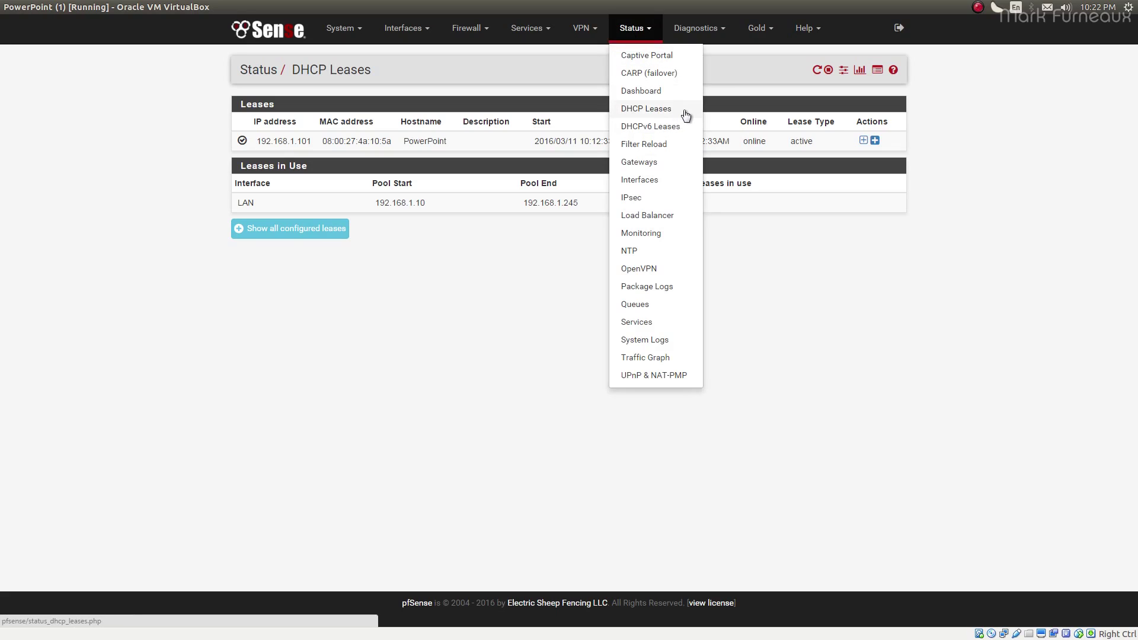
left_click(536, 36)
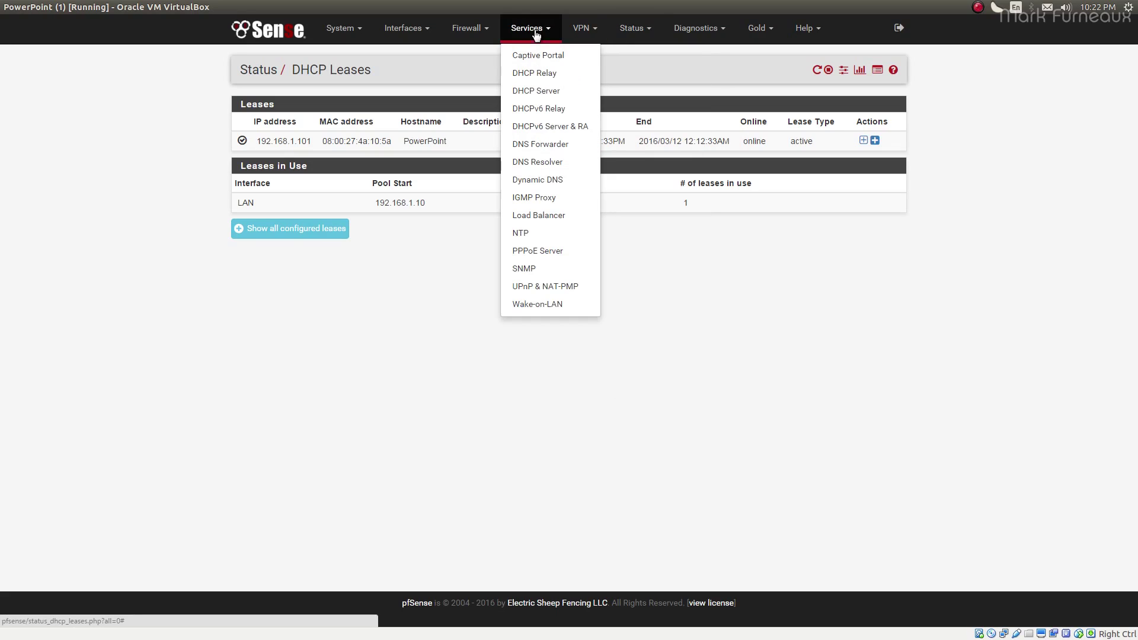
left_click(561, 93)
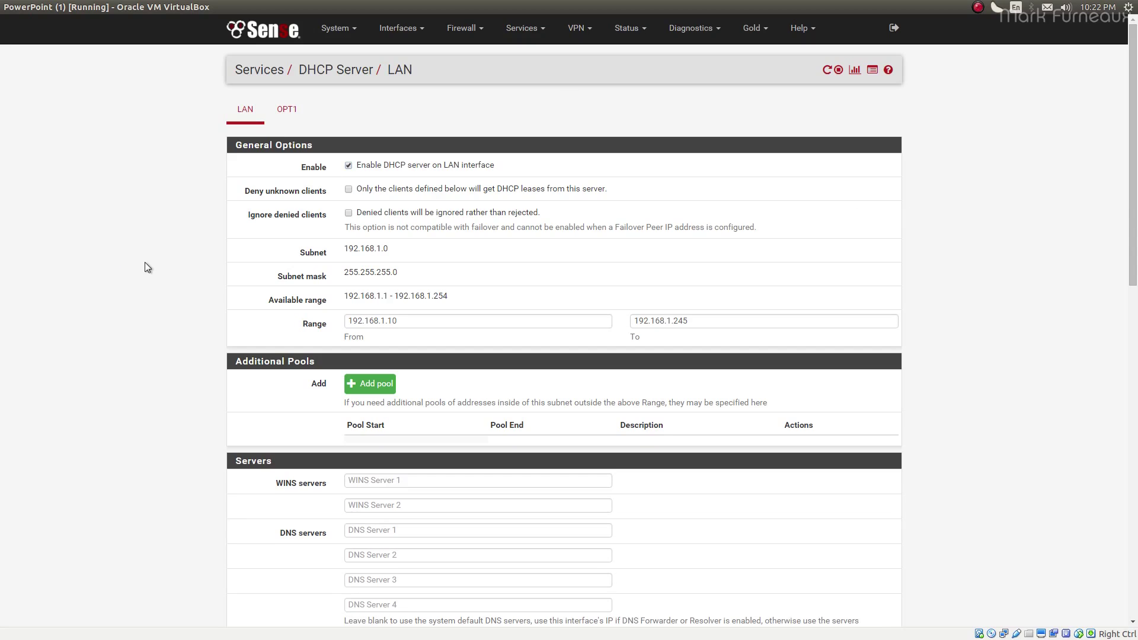
left_click_drag(1133, 208, 1111, 568)
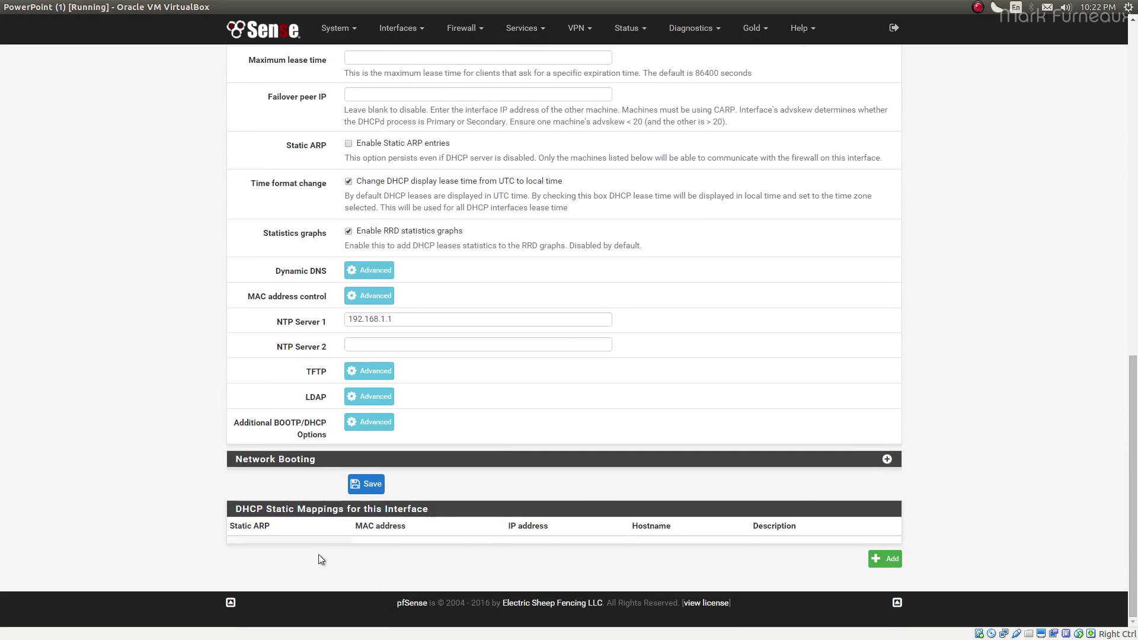
left_click_drag(1136, 462, 1134, 142)
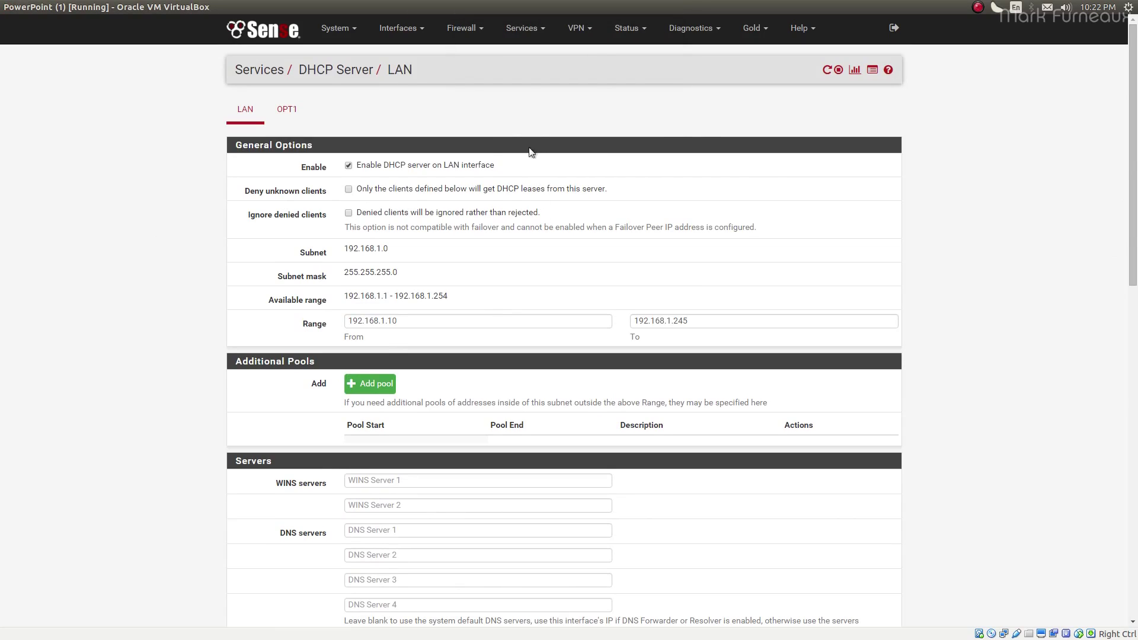
Step: Open the general settings of the DNS Resolver service
left_click(528, 32)
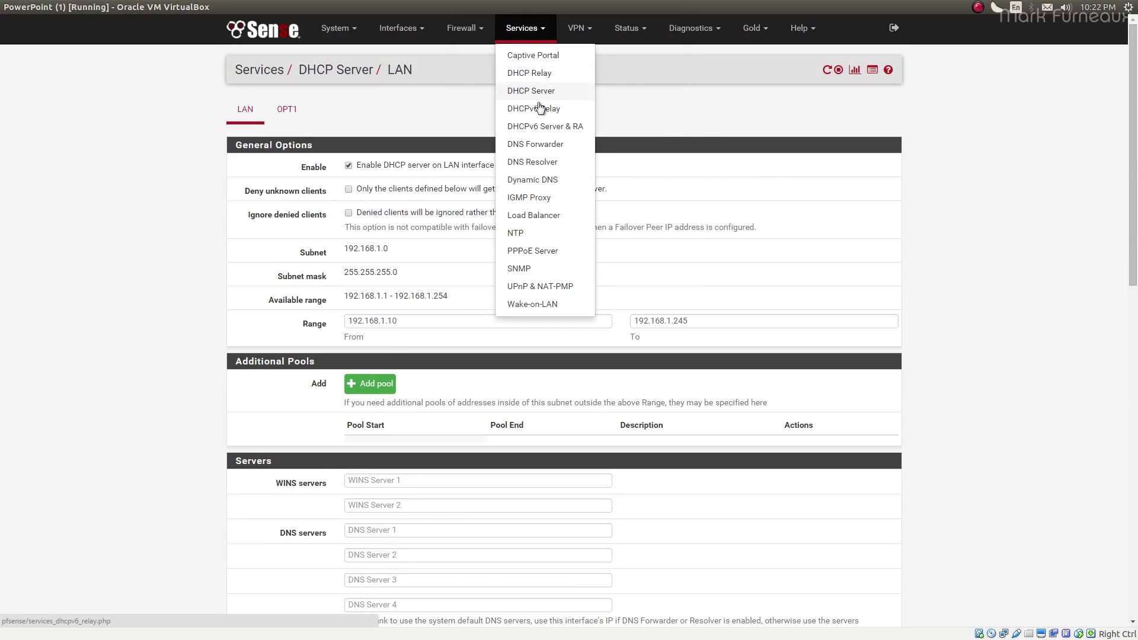
left_click(546, 168)
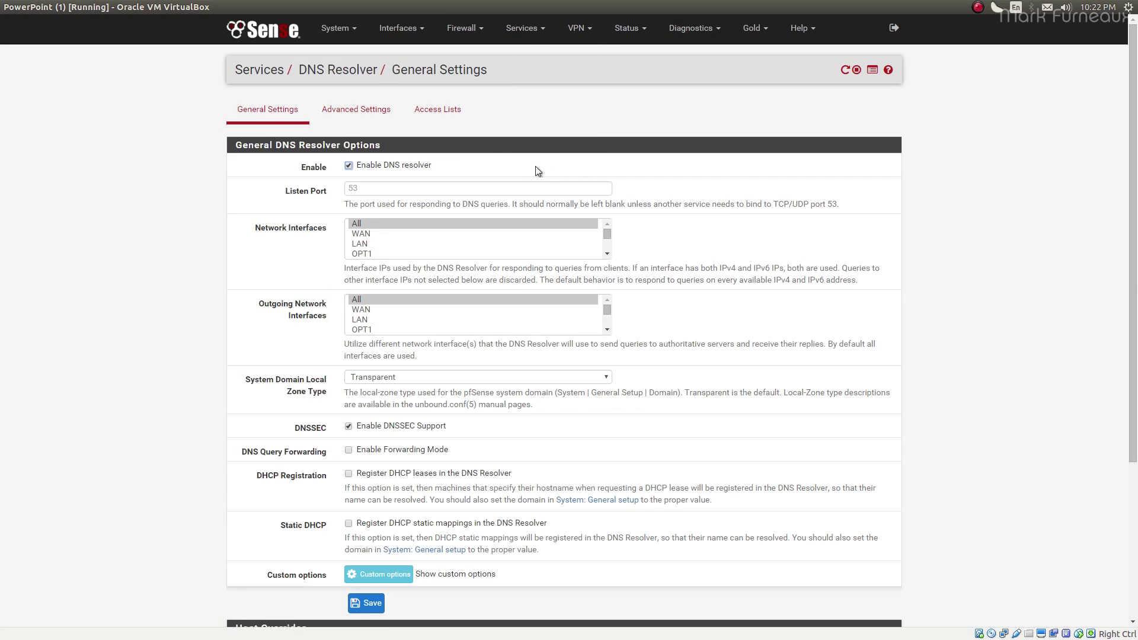